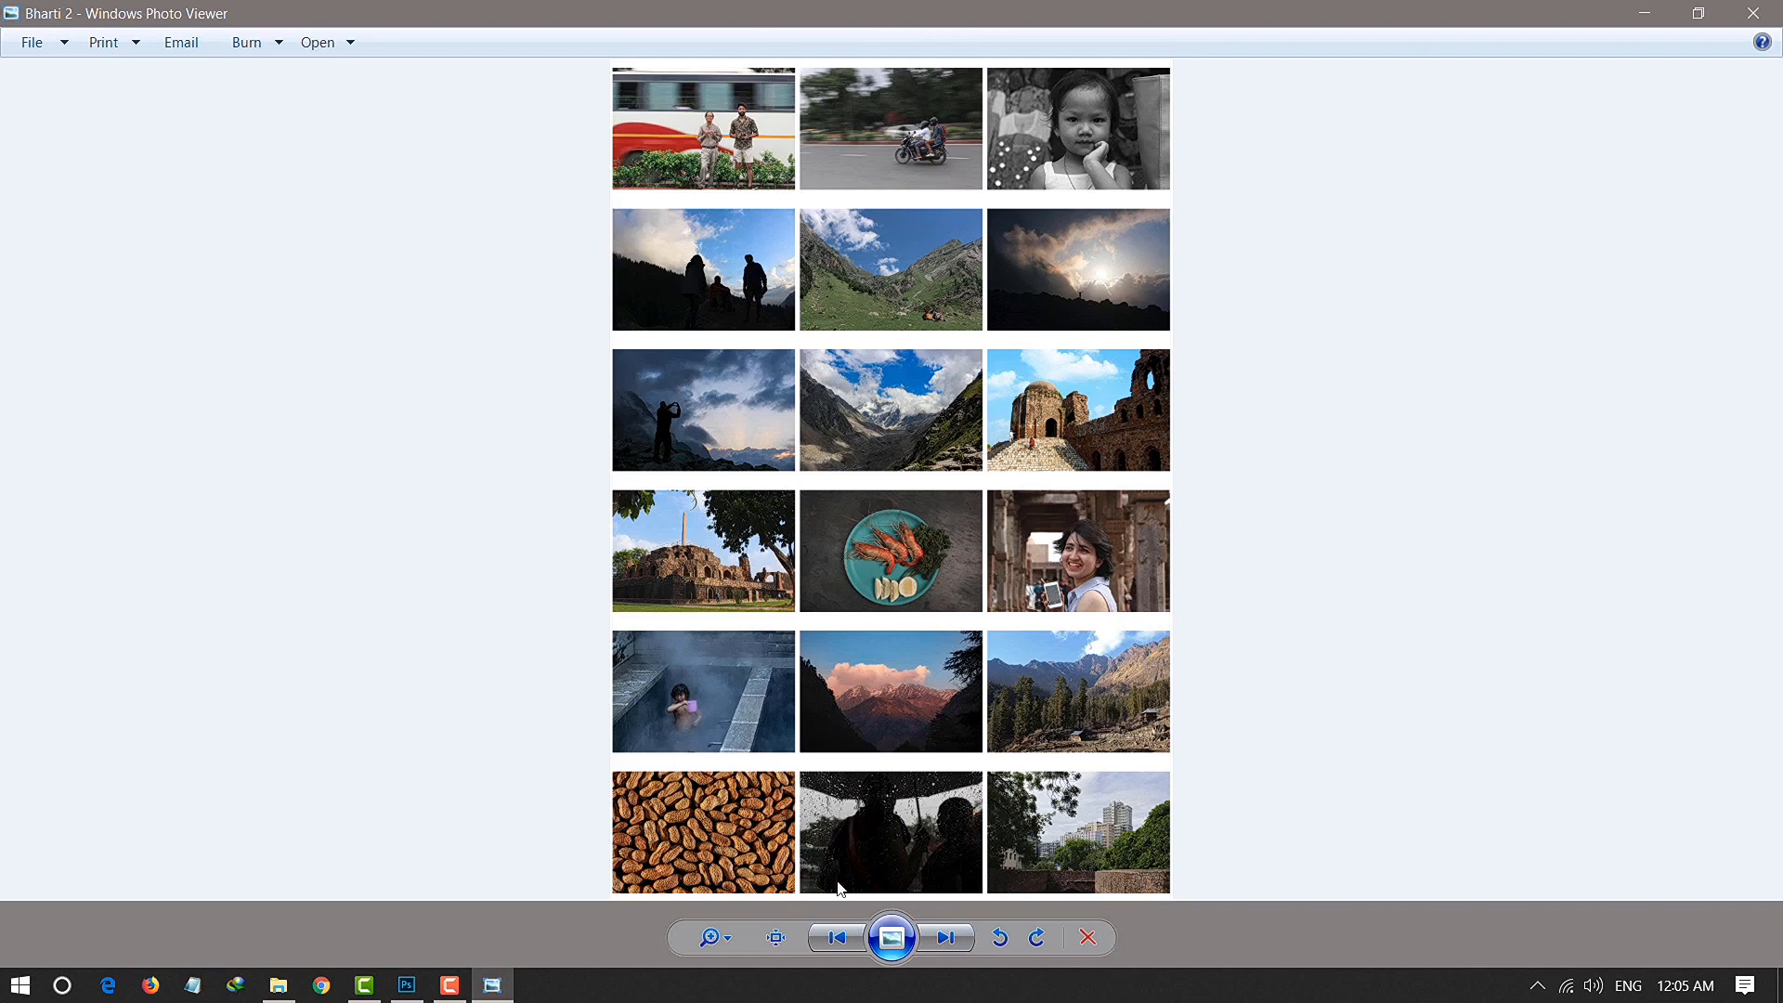
View the next sample contact sheet, Bharti 3, at actual size and examine its individual photos.
{"action": "key", "text": "Right"}
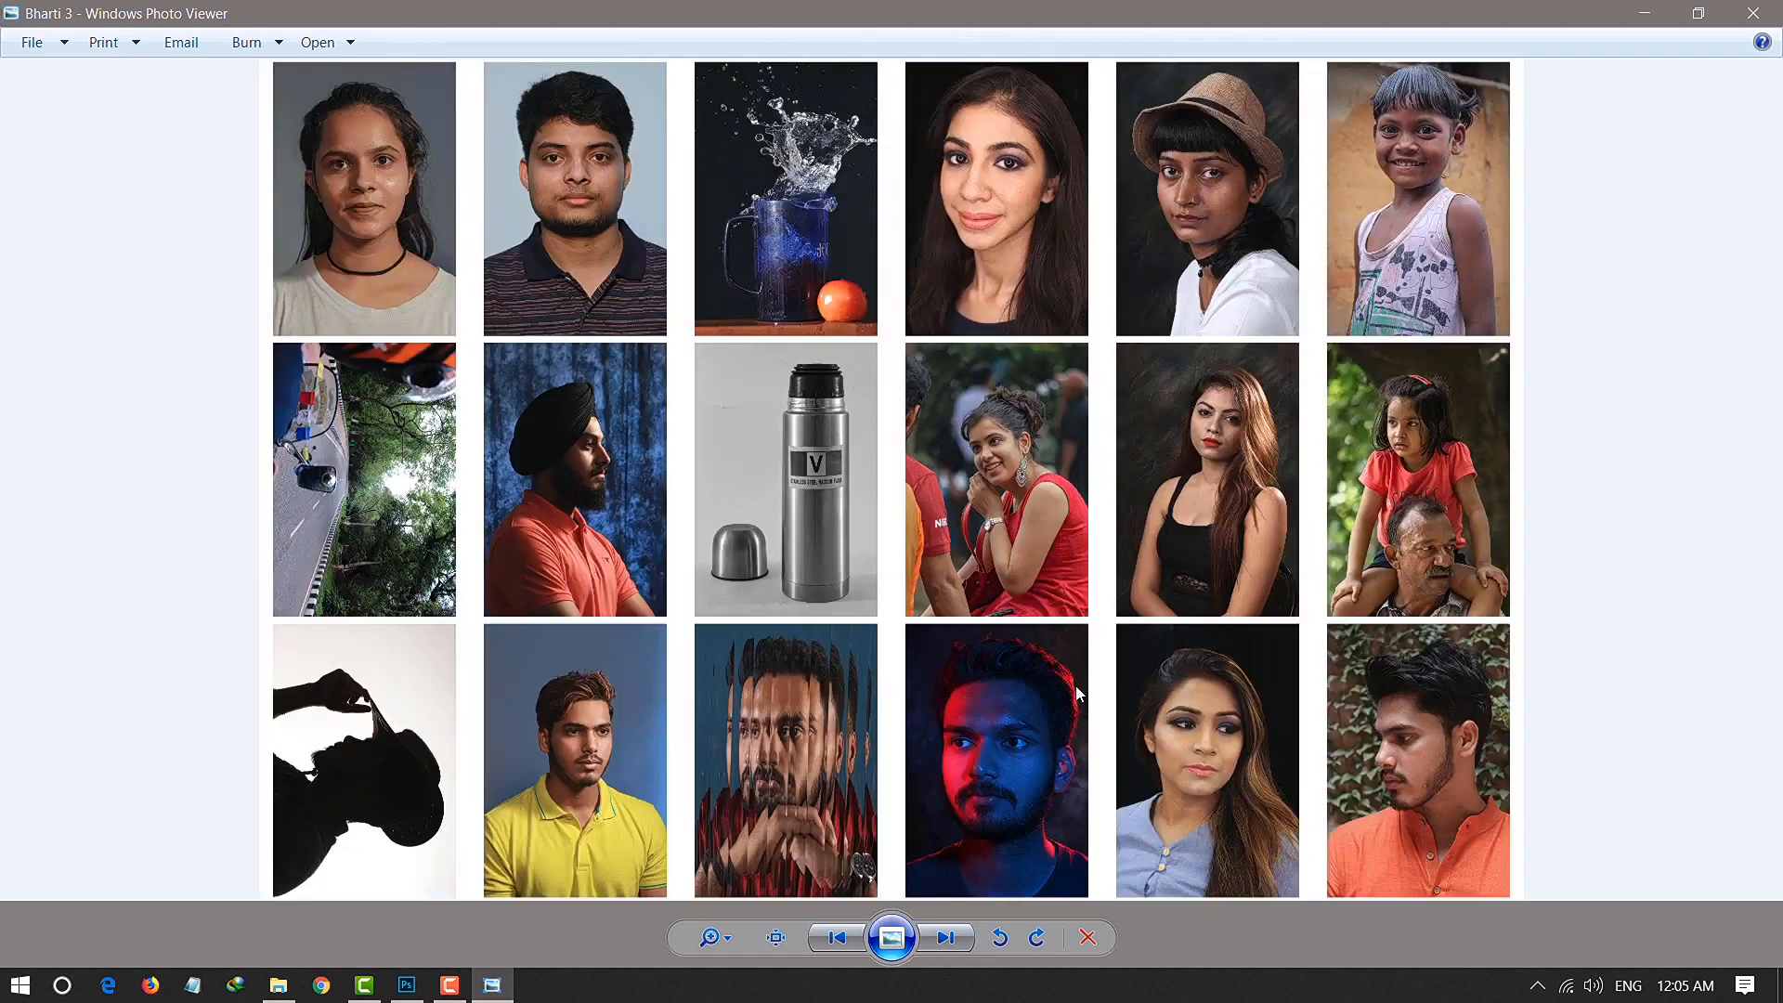
{"action": "left_click", "coordinate": [770, 939]}
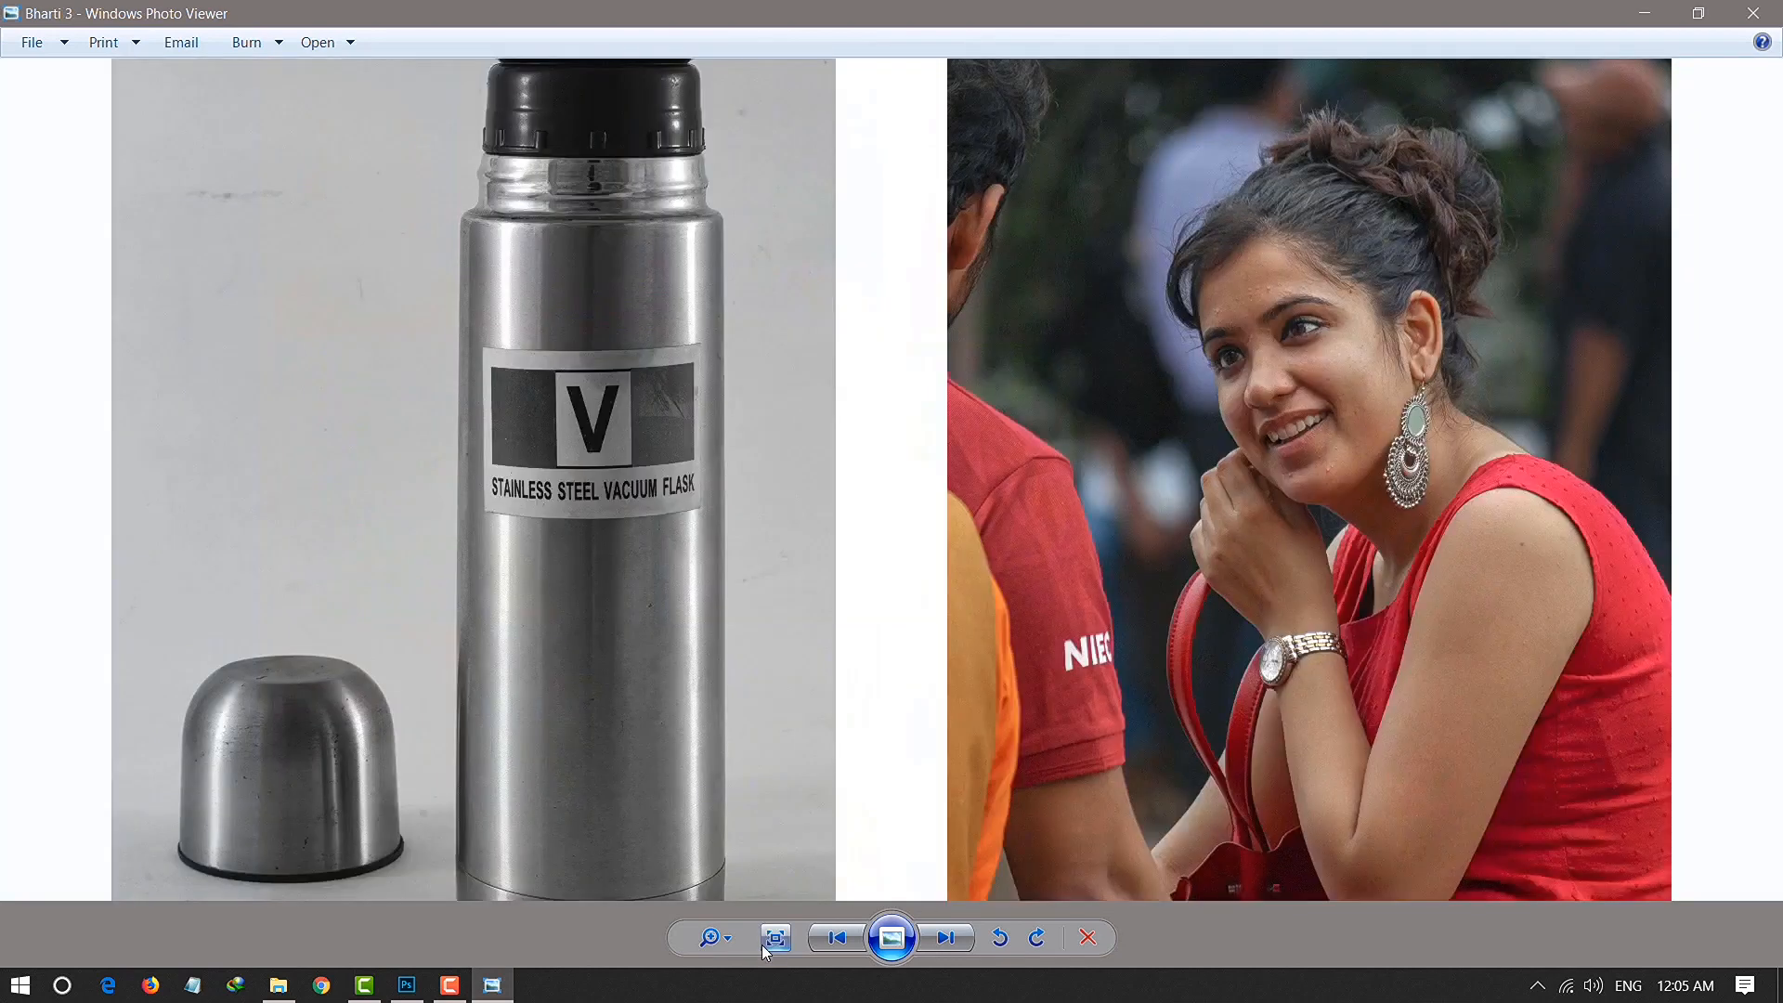
{"action": "left_click_drag", "start_coordinate": [889, 502], "coordinate": [1413, 840]}
{"action": "left_click_drag", "start_coordinate": [848, 312], "coordinate": [928, 653]}
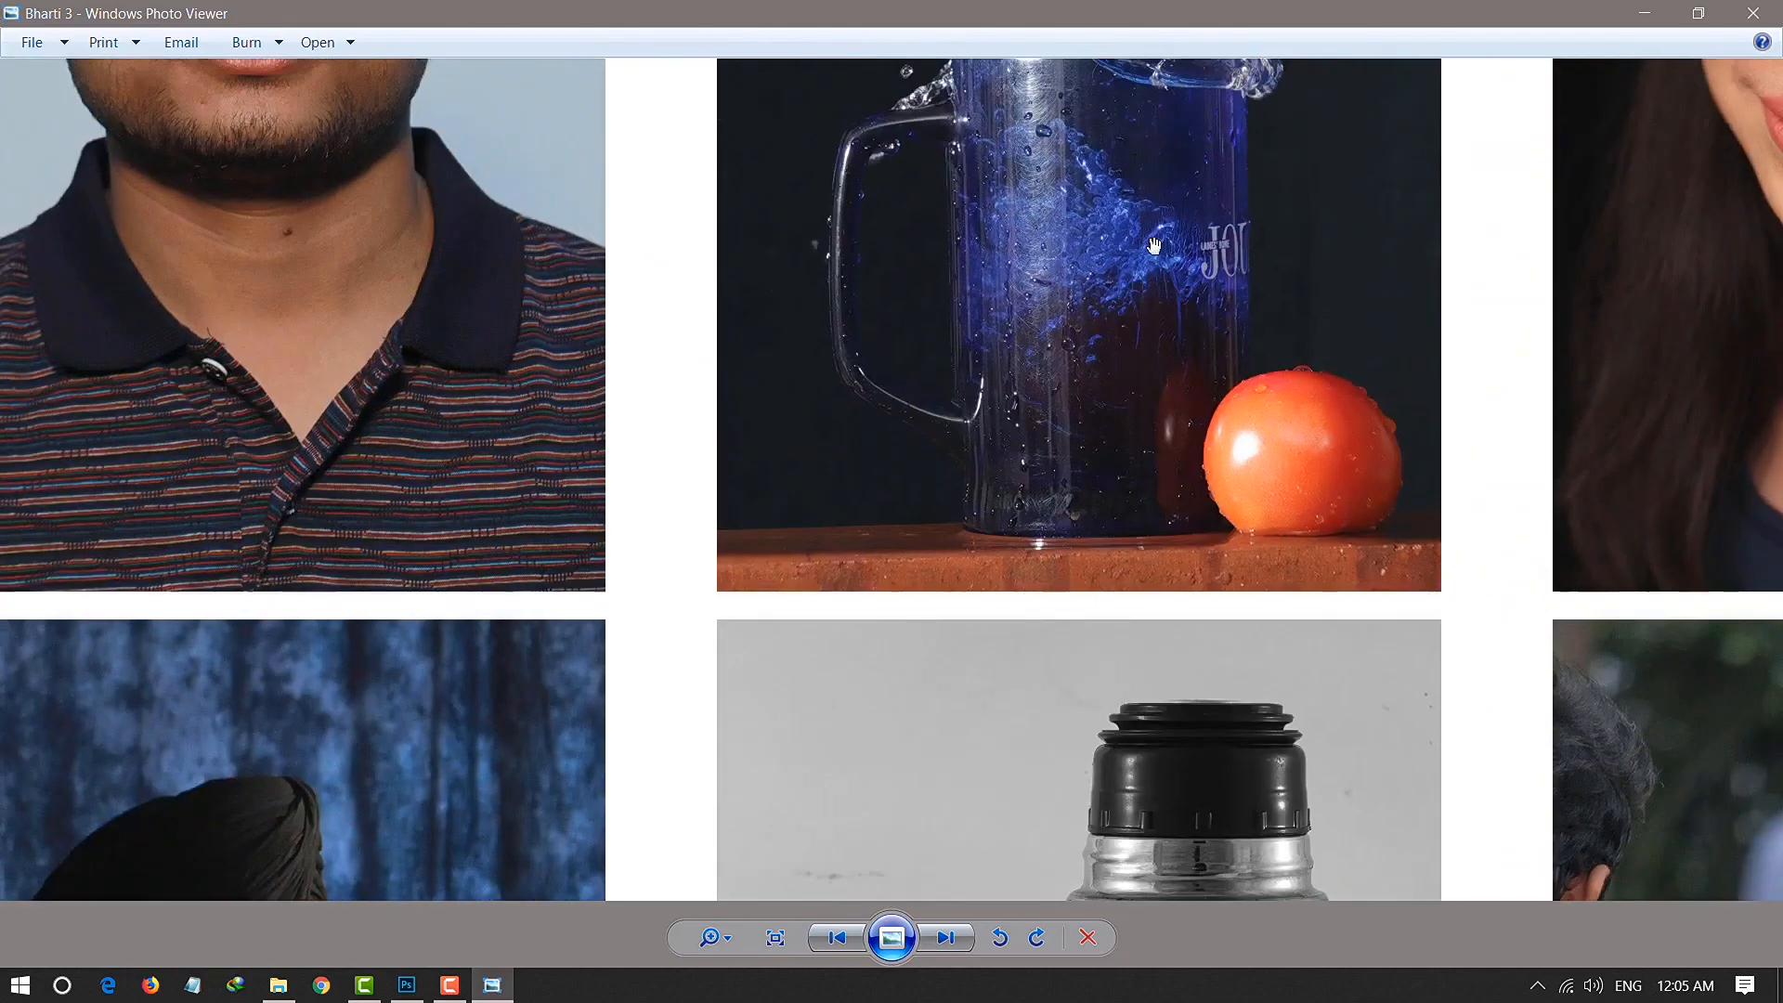
{"action": "left_click_drag", "start_coordinate": [1770, 228], "coordinate": [617, 484]}
{"action": "left_click_drag", "start_coordinate": [1385, 414], "coordinate": [891, 684]}
{"action": "left_click_drag", "start_coordinate": [102, 464], "coordinate": [890, 513]}
{"action": "left_click_drag", "start_coordinate": [557, 529], "coordinate": [1430, 430]}
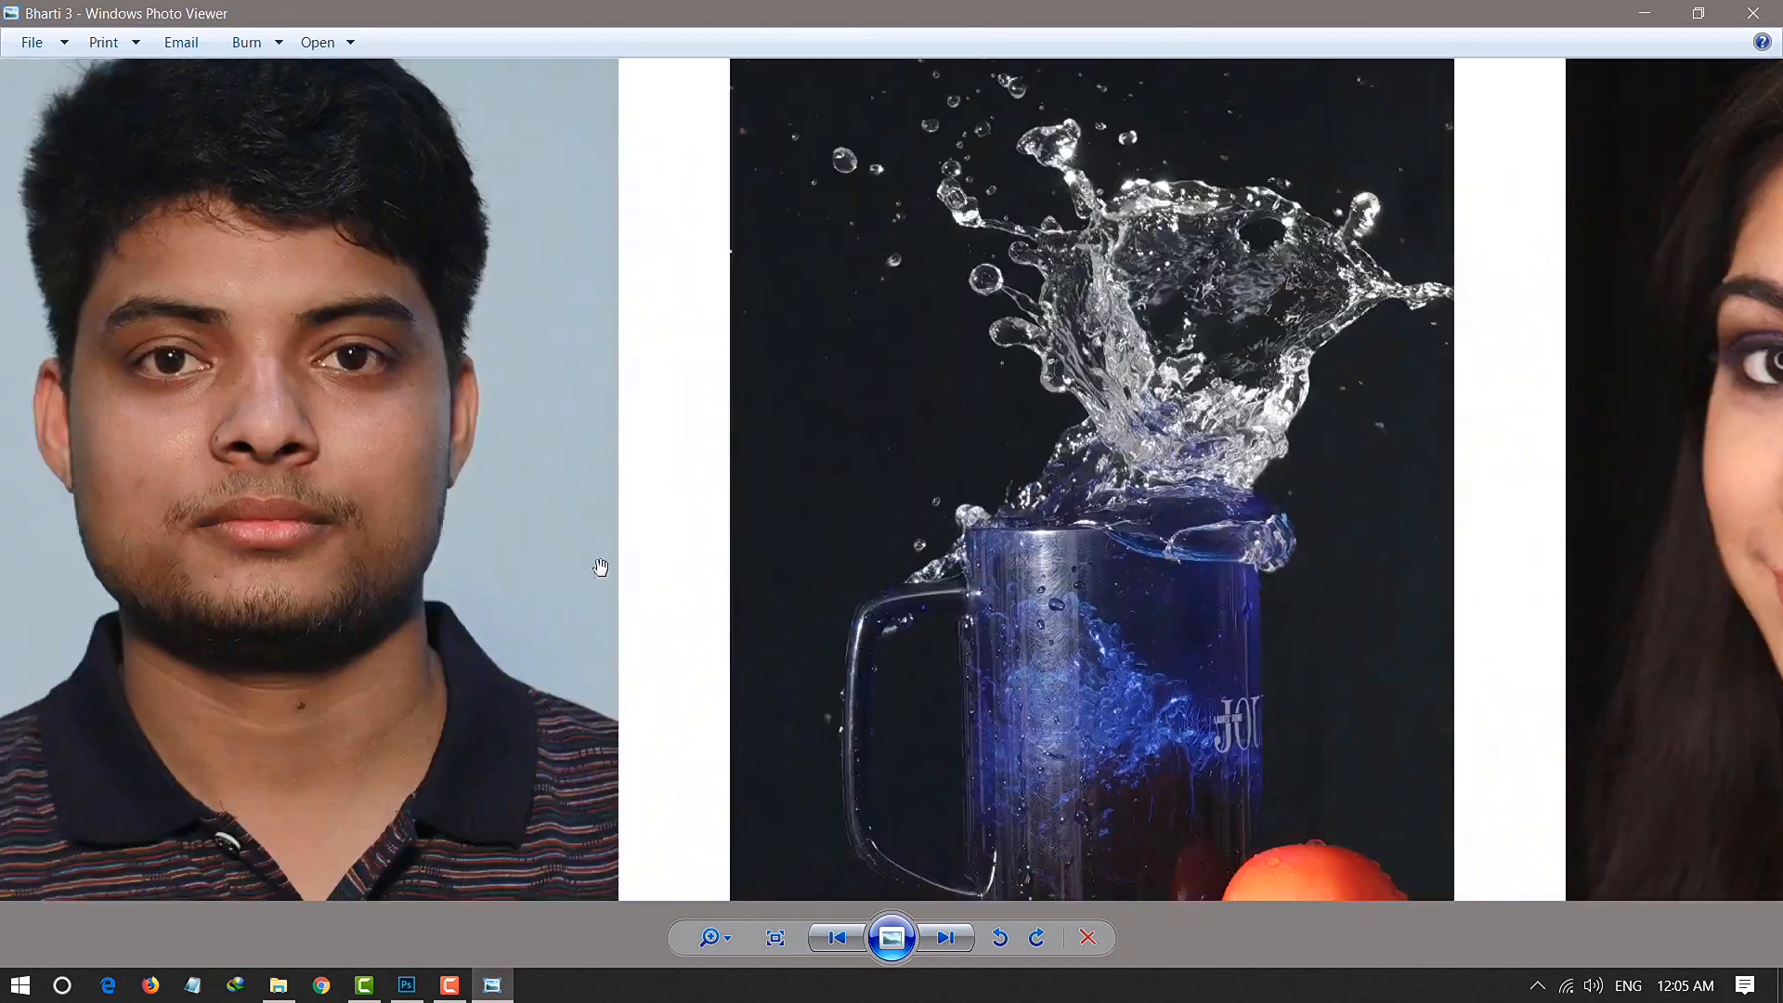
{"action": "left_click_drag", "start_coordinate": [575, 817], "coordinate": [1061, 213]}
{"action": "left_click_drag", "start_coordinate": [464, 873], "coordinate": [978, 96]}
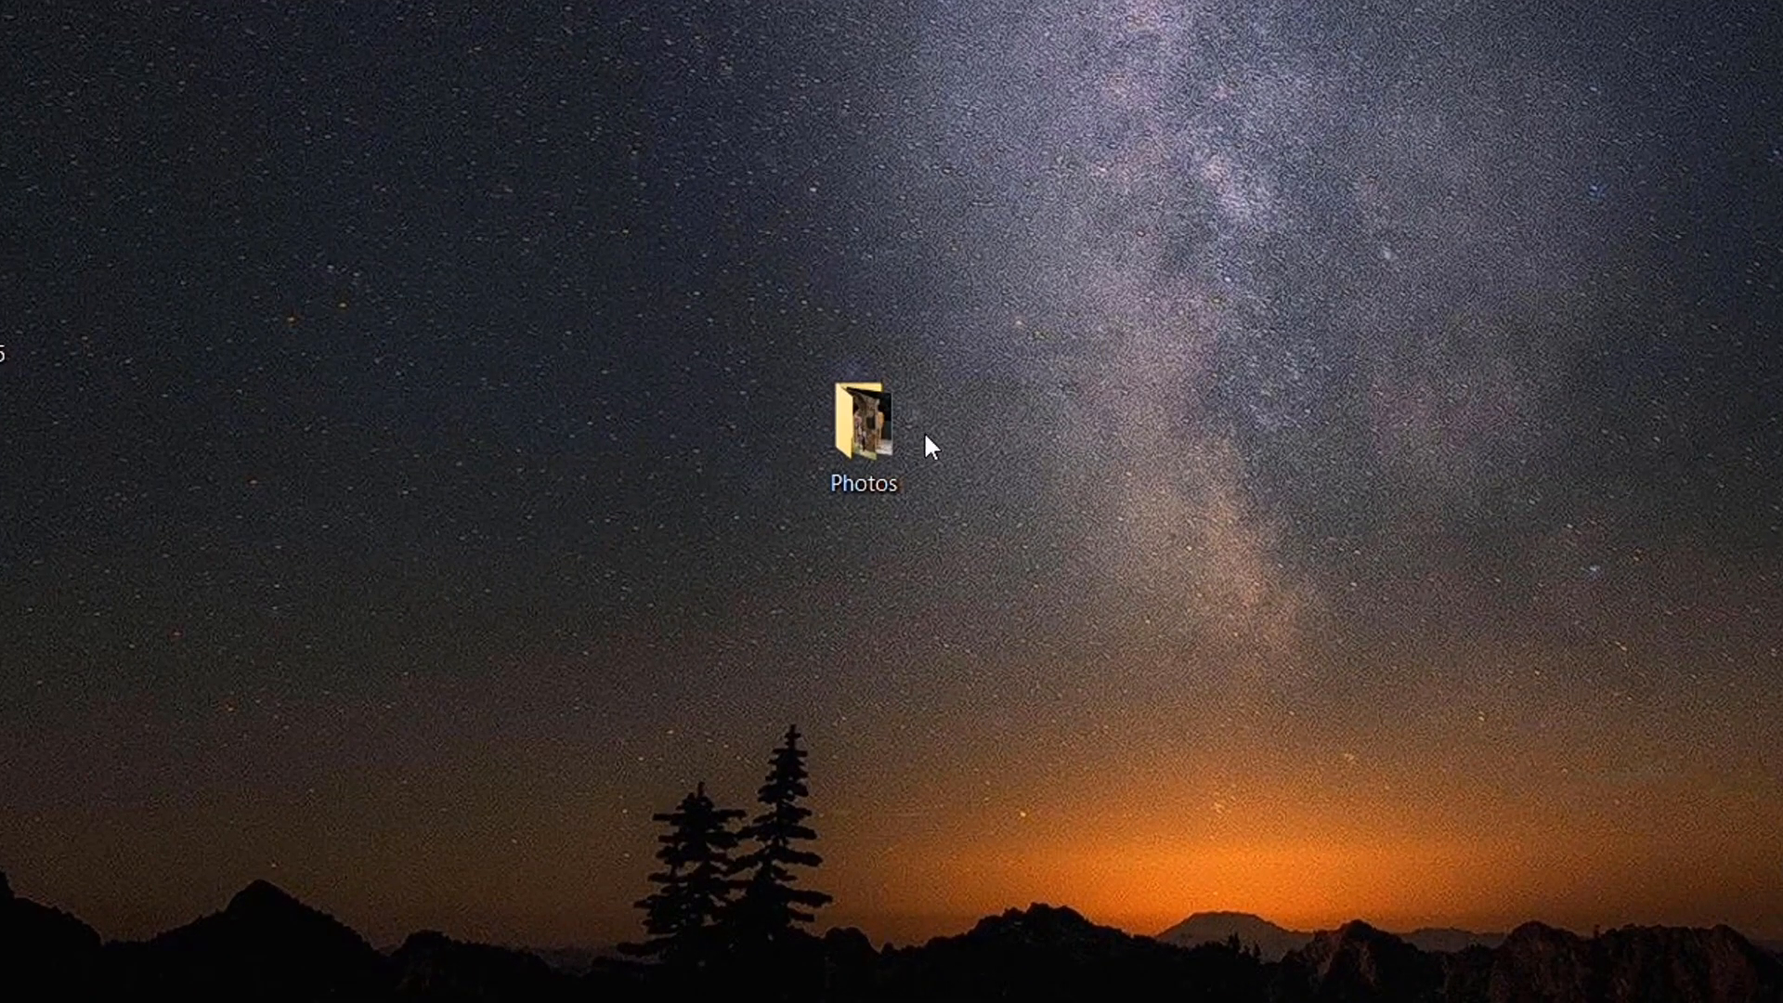
Open the Photos folder on the desktop and look over the images it holds.
{"action": "double_click", "coordinate": [858, 423]}
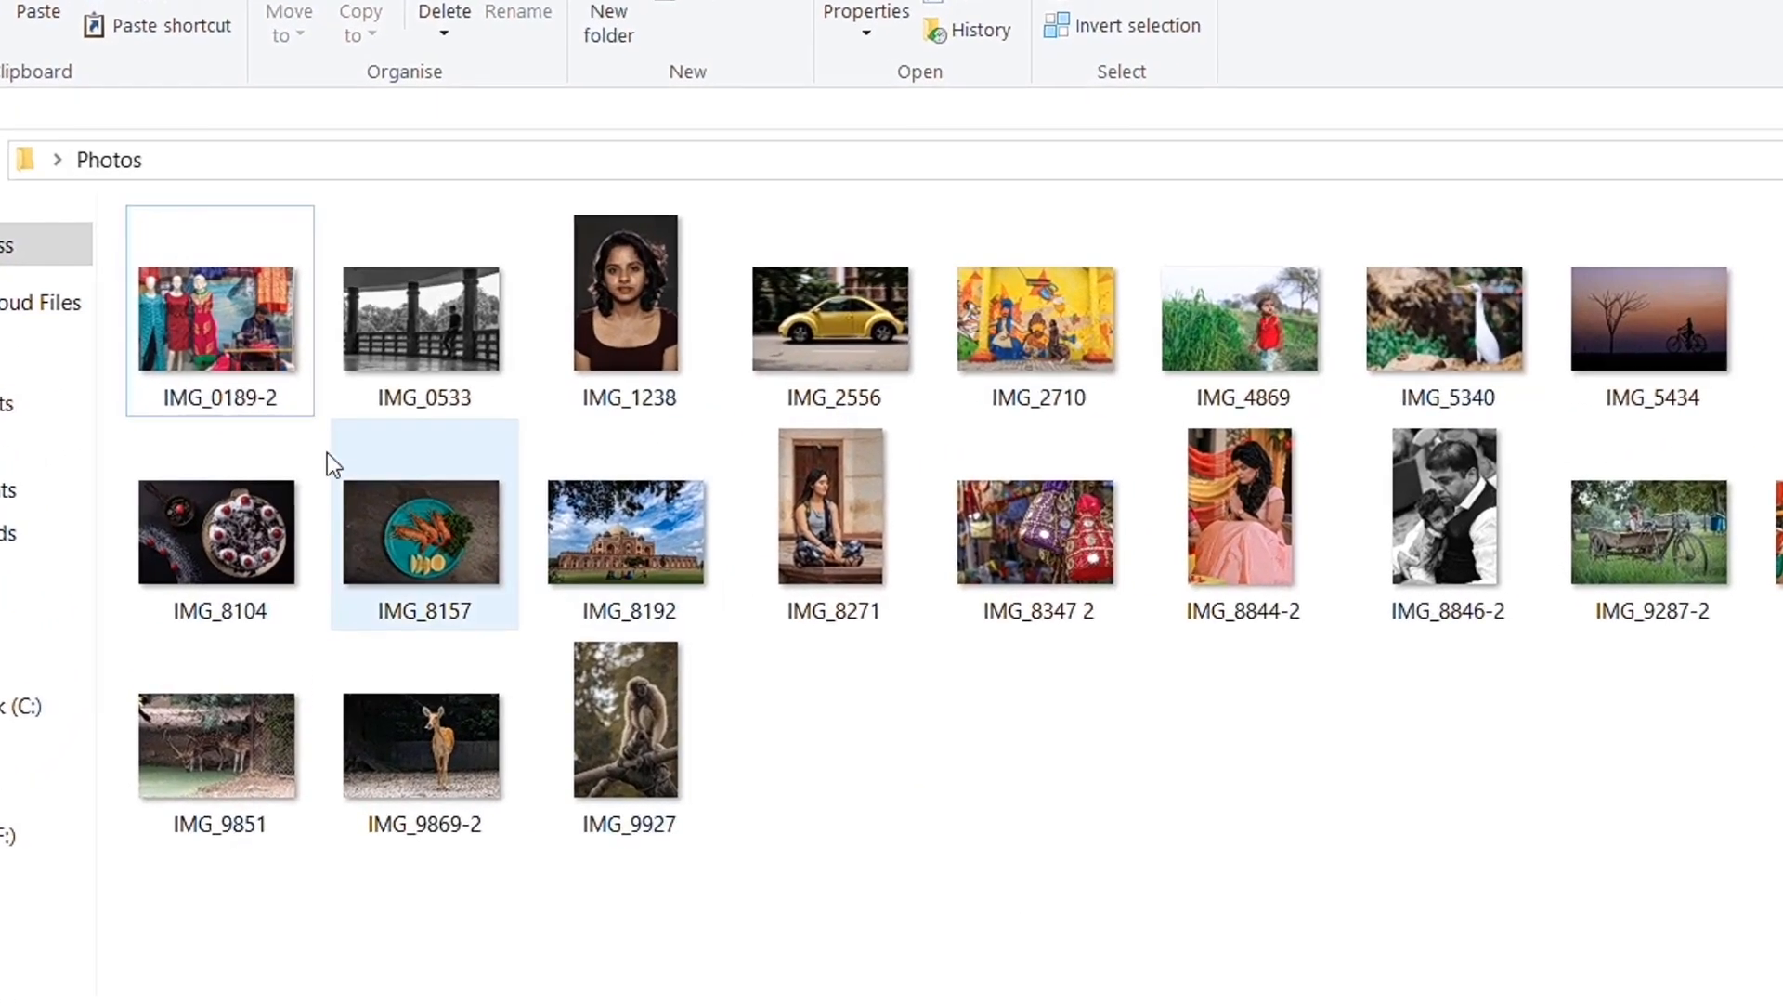
{"action": "left_click", "coordinate": [275, 342]}
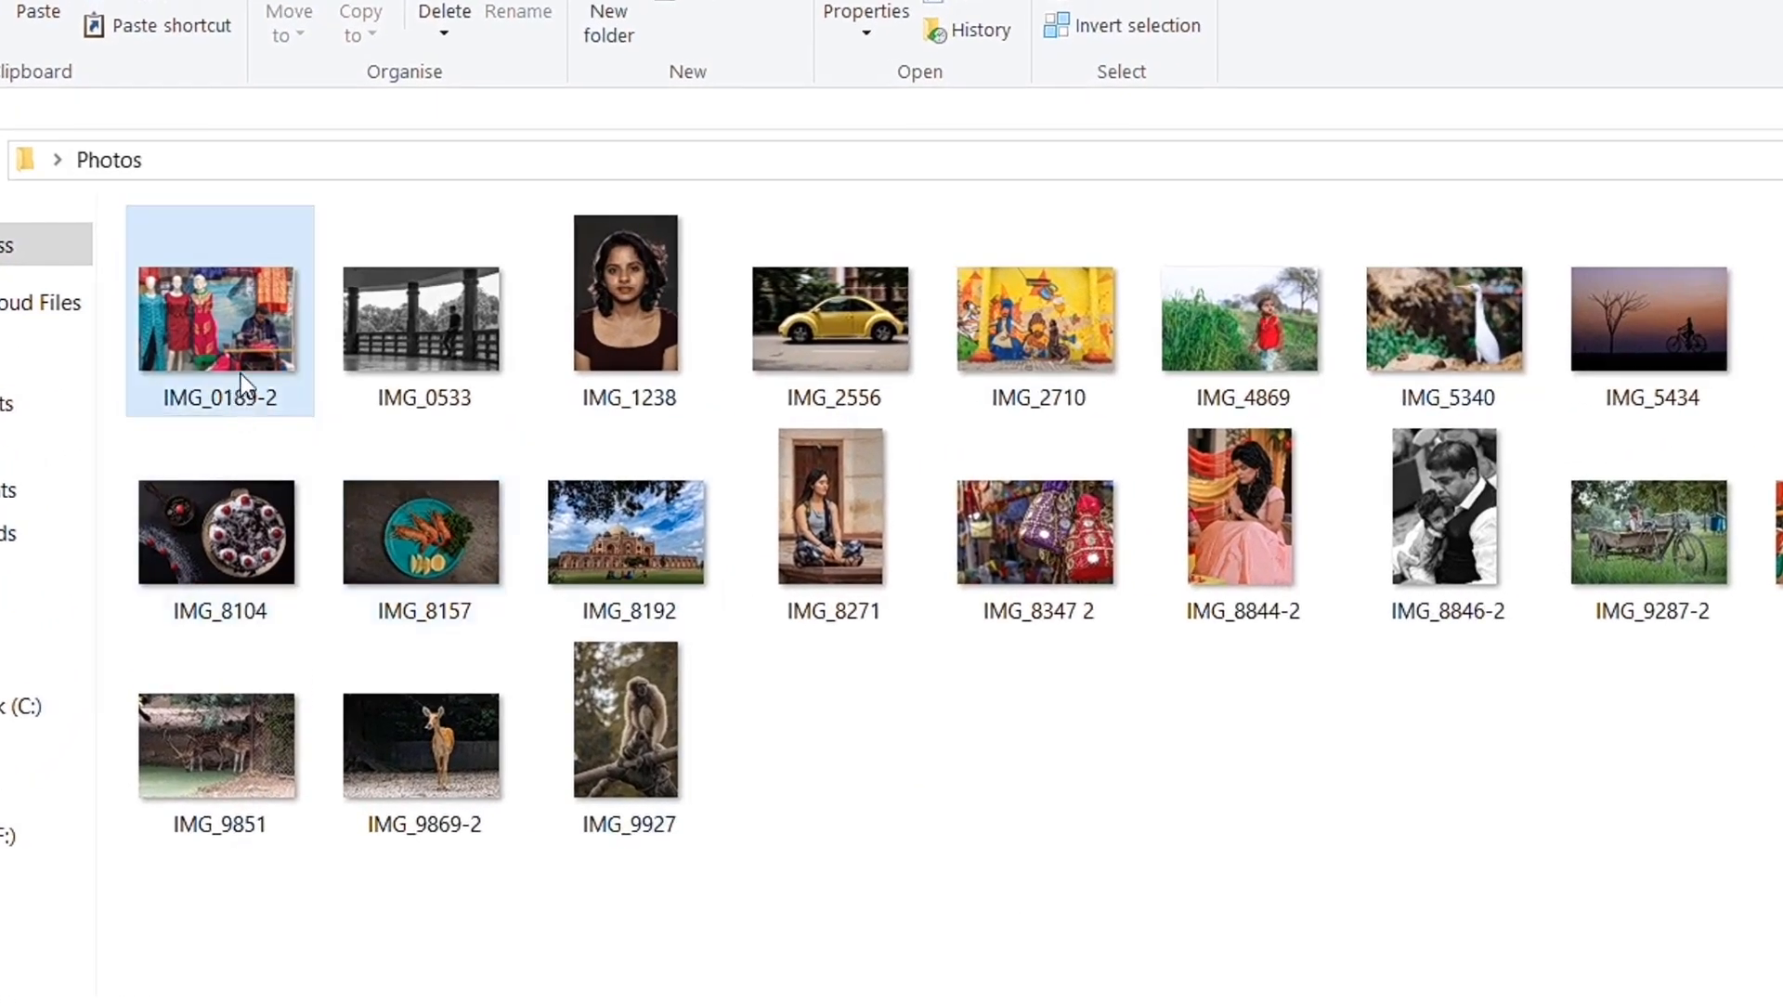
{"action": "left_click", "coordinate": [630, 358]}
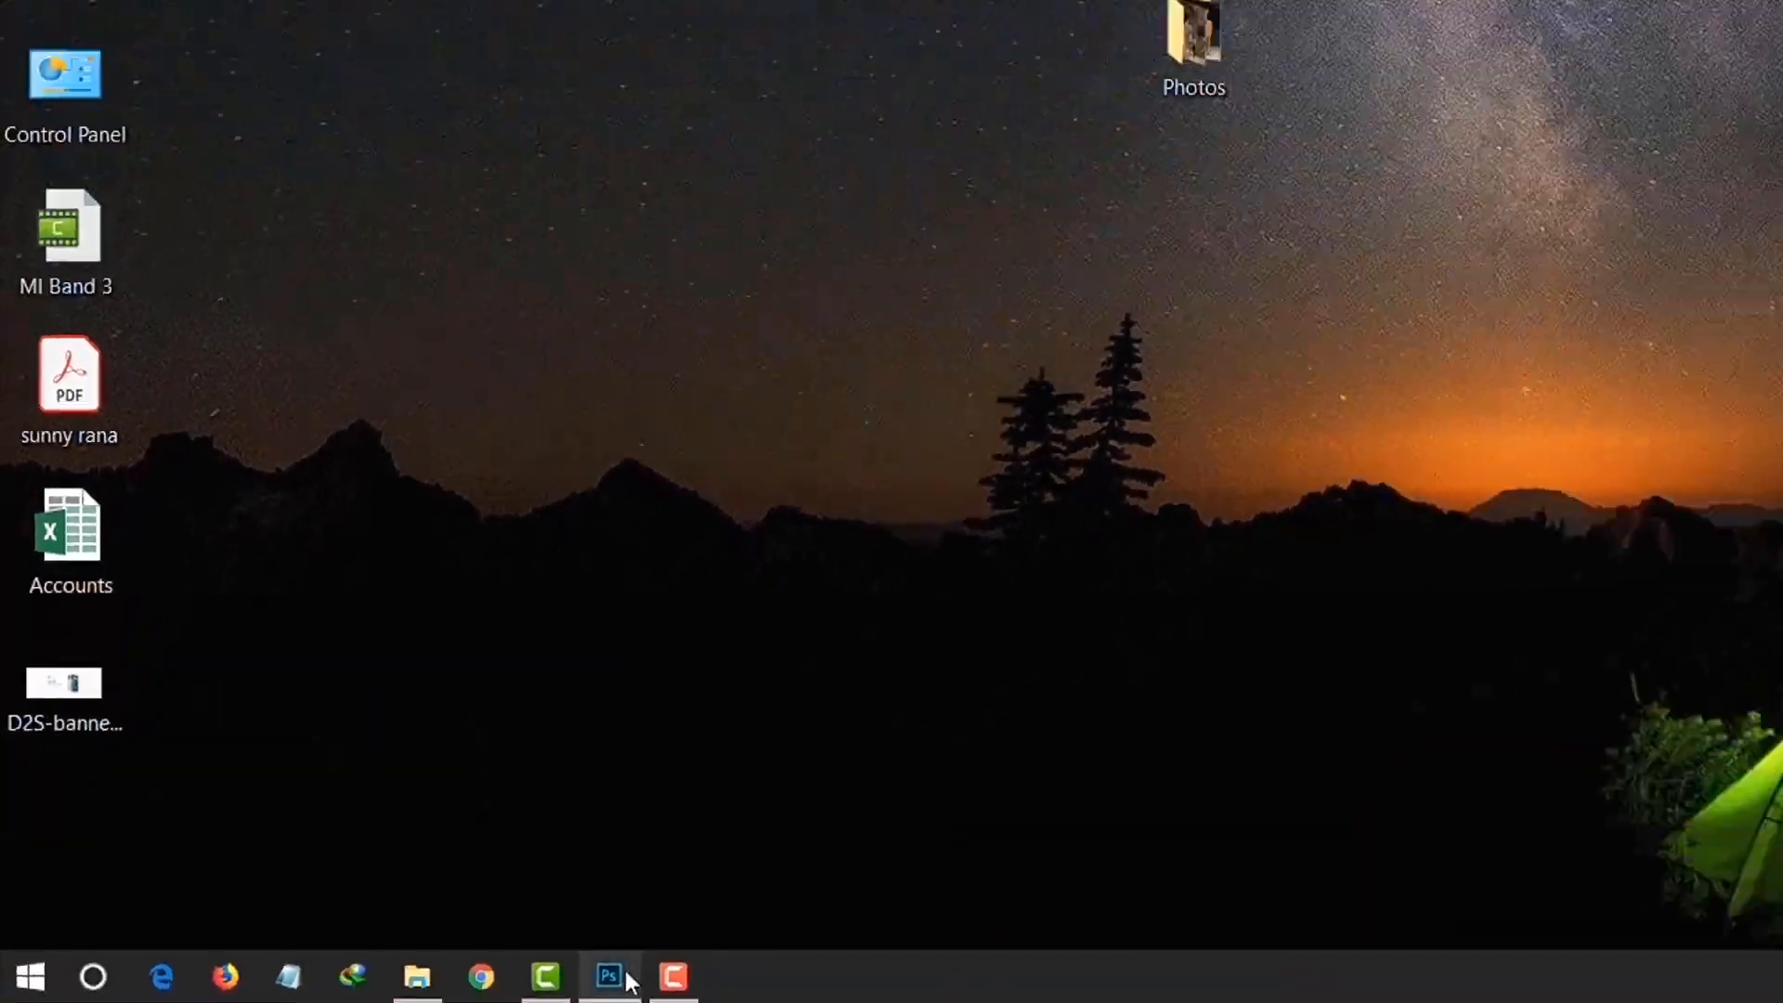
Switch to Photoshop and start the Contact Sheet II automation.
{"action": "left_click", "coordinate": [407, 984]}
{"action": "left_click", "coordinate": [65, 17]}
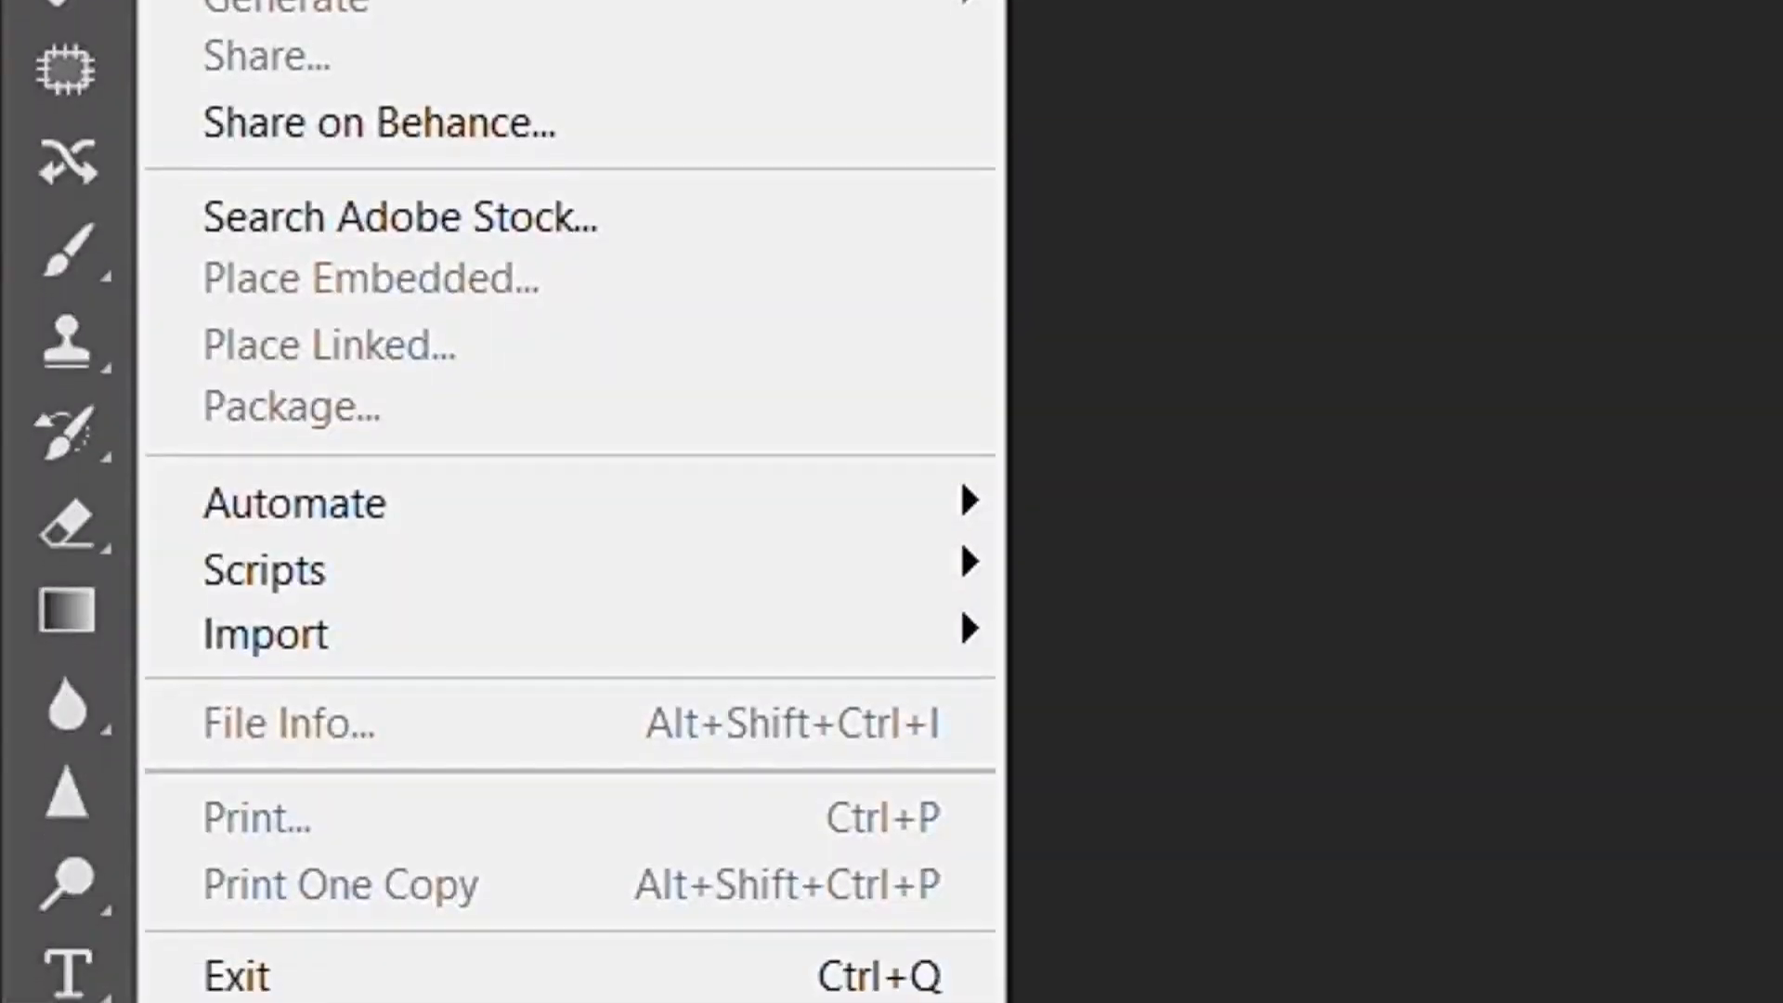
{"action": "mouse_move", "coordinate": [372, 496]}
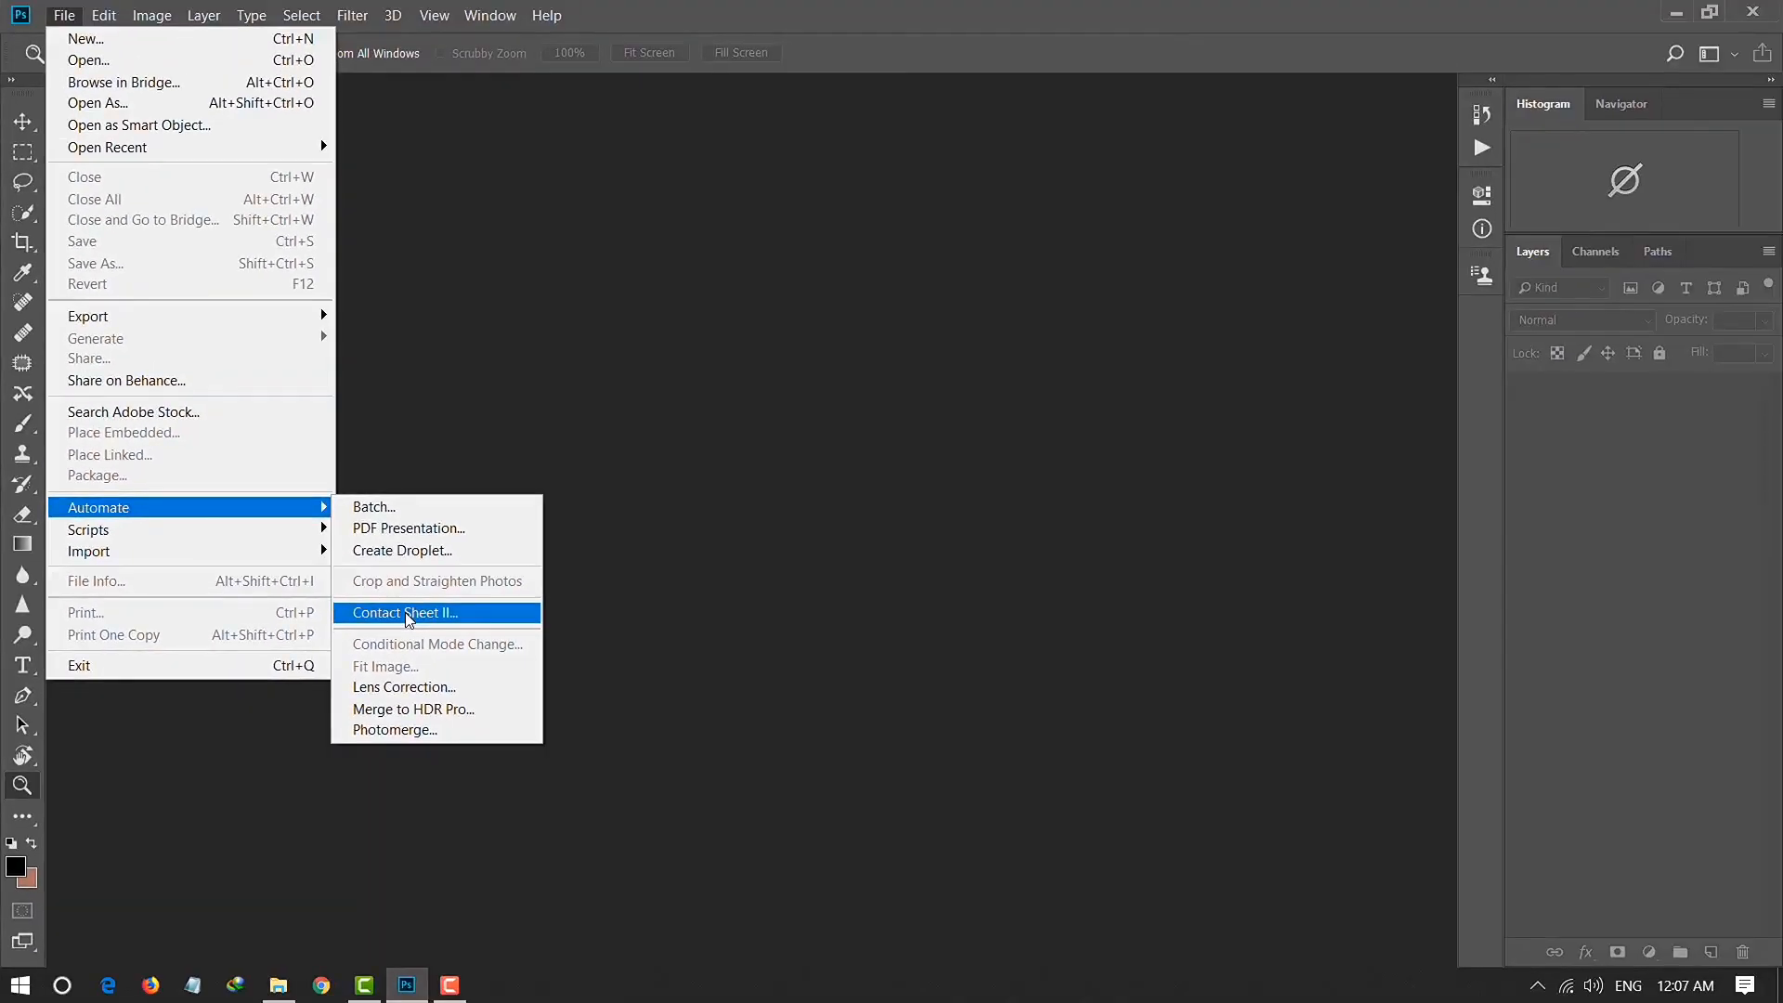
{"action": "left_click", "coordinate": [1212, 529]}
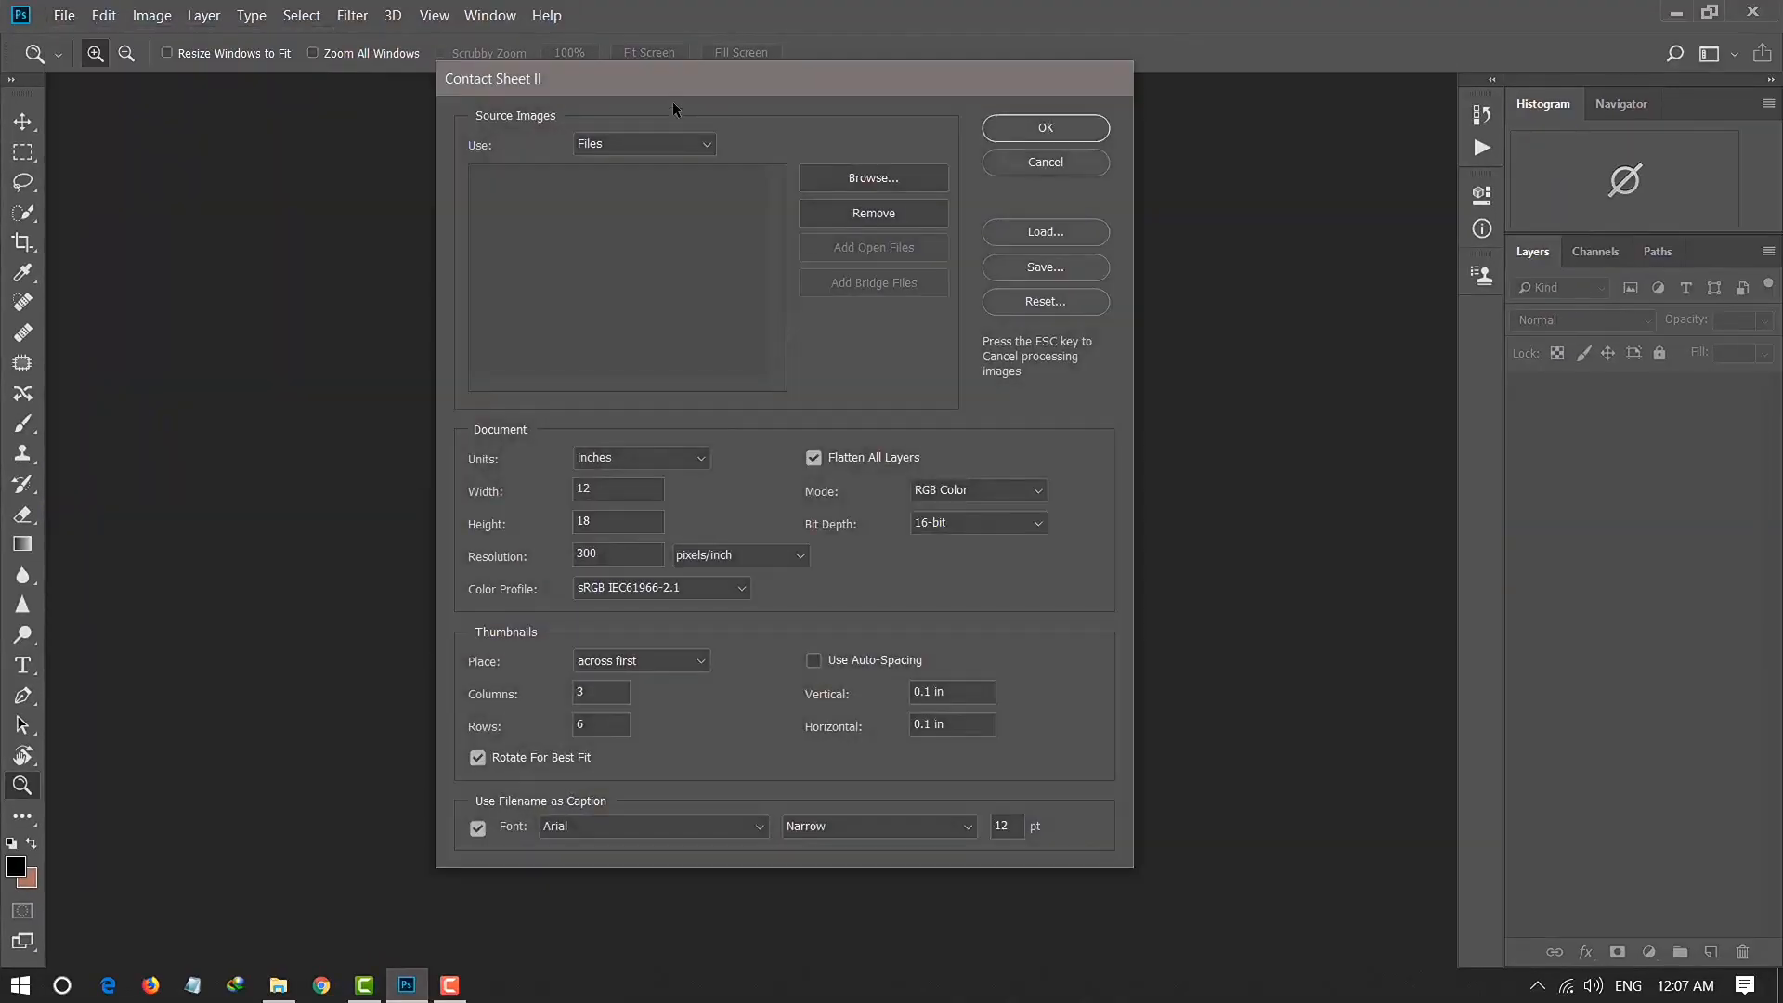
{"action": "left_click_drag", "start_coordinate": [735, 81], "coordinate": [757, 139]}
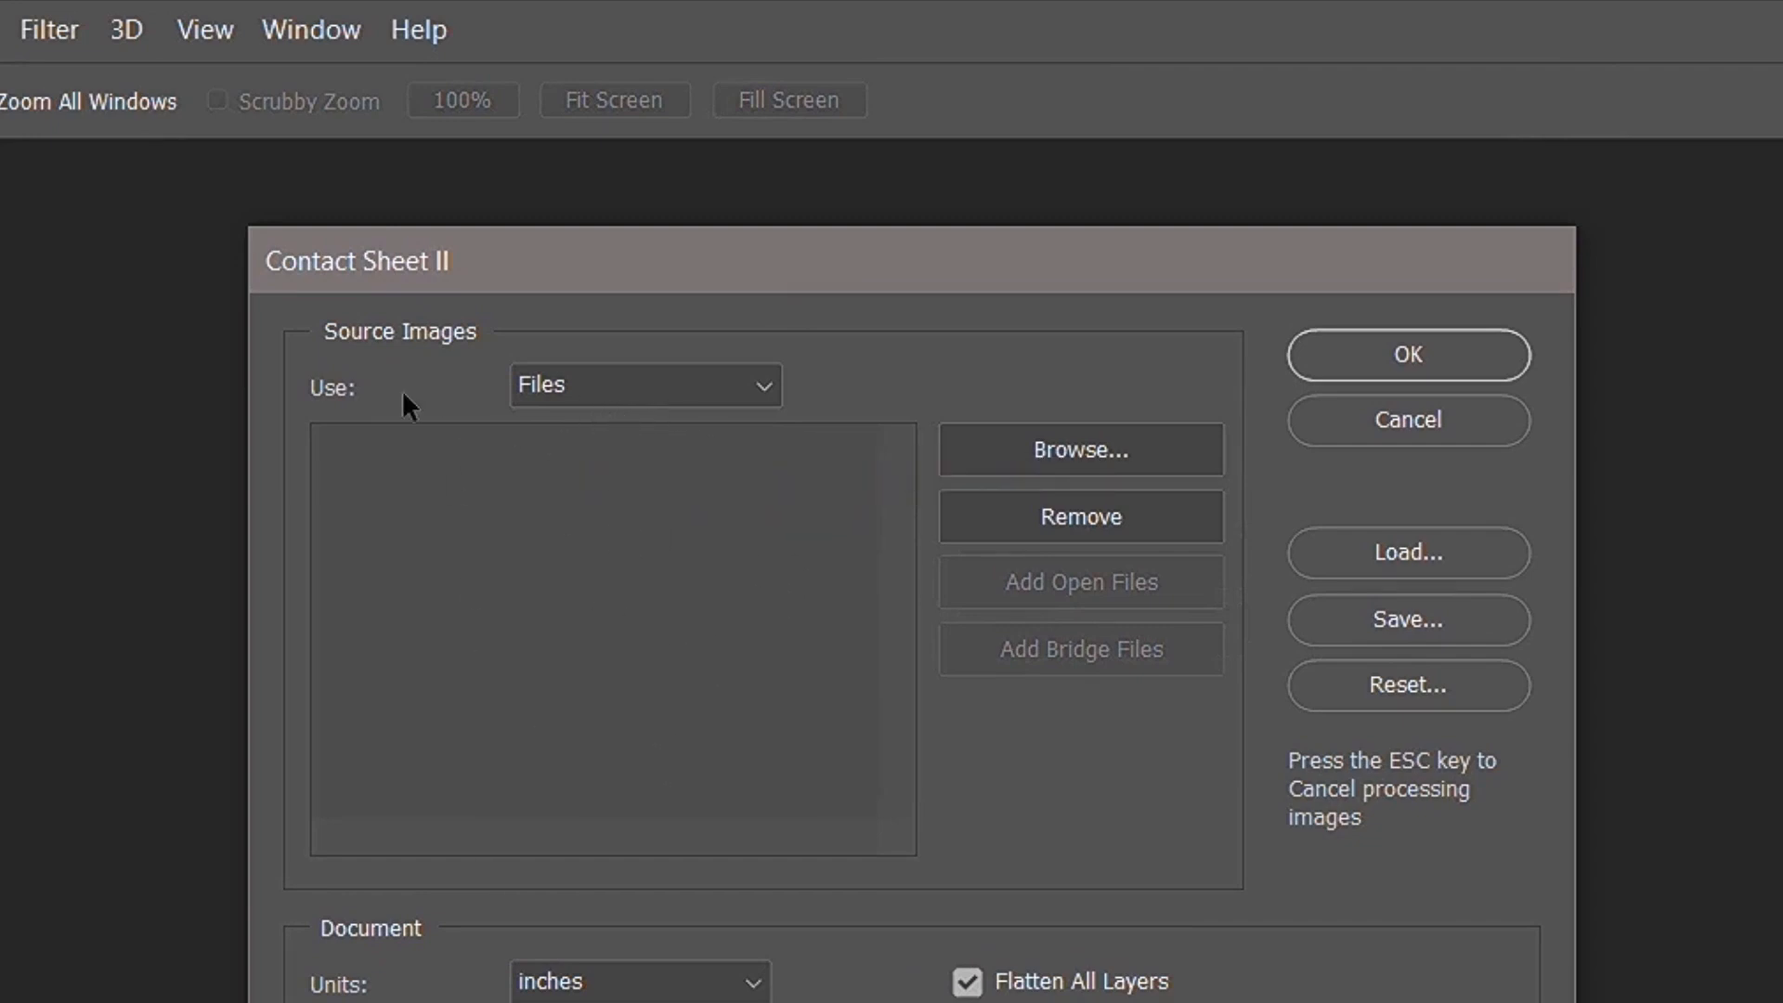
{"action": "left_click", "coordinate": [610, 393]}
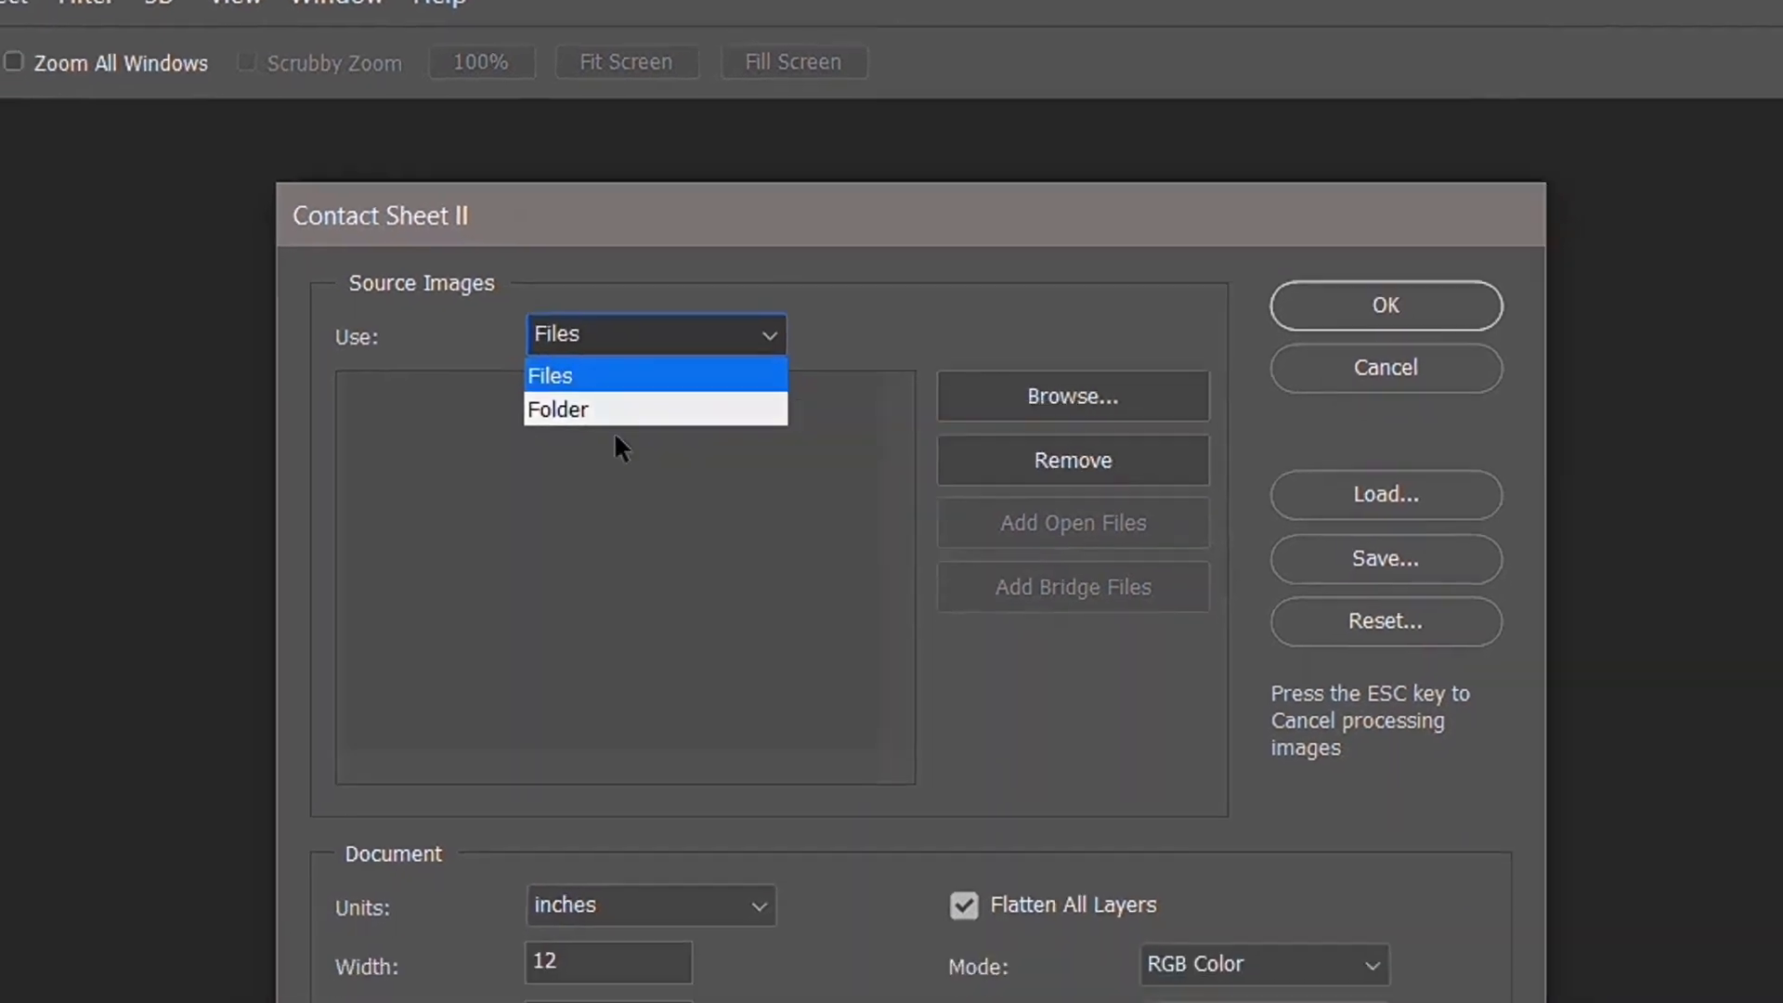
{"action": "left_click", "coordinate": [723, 352]}
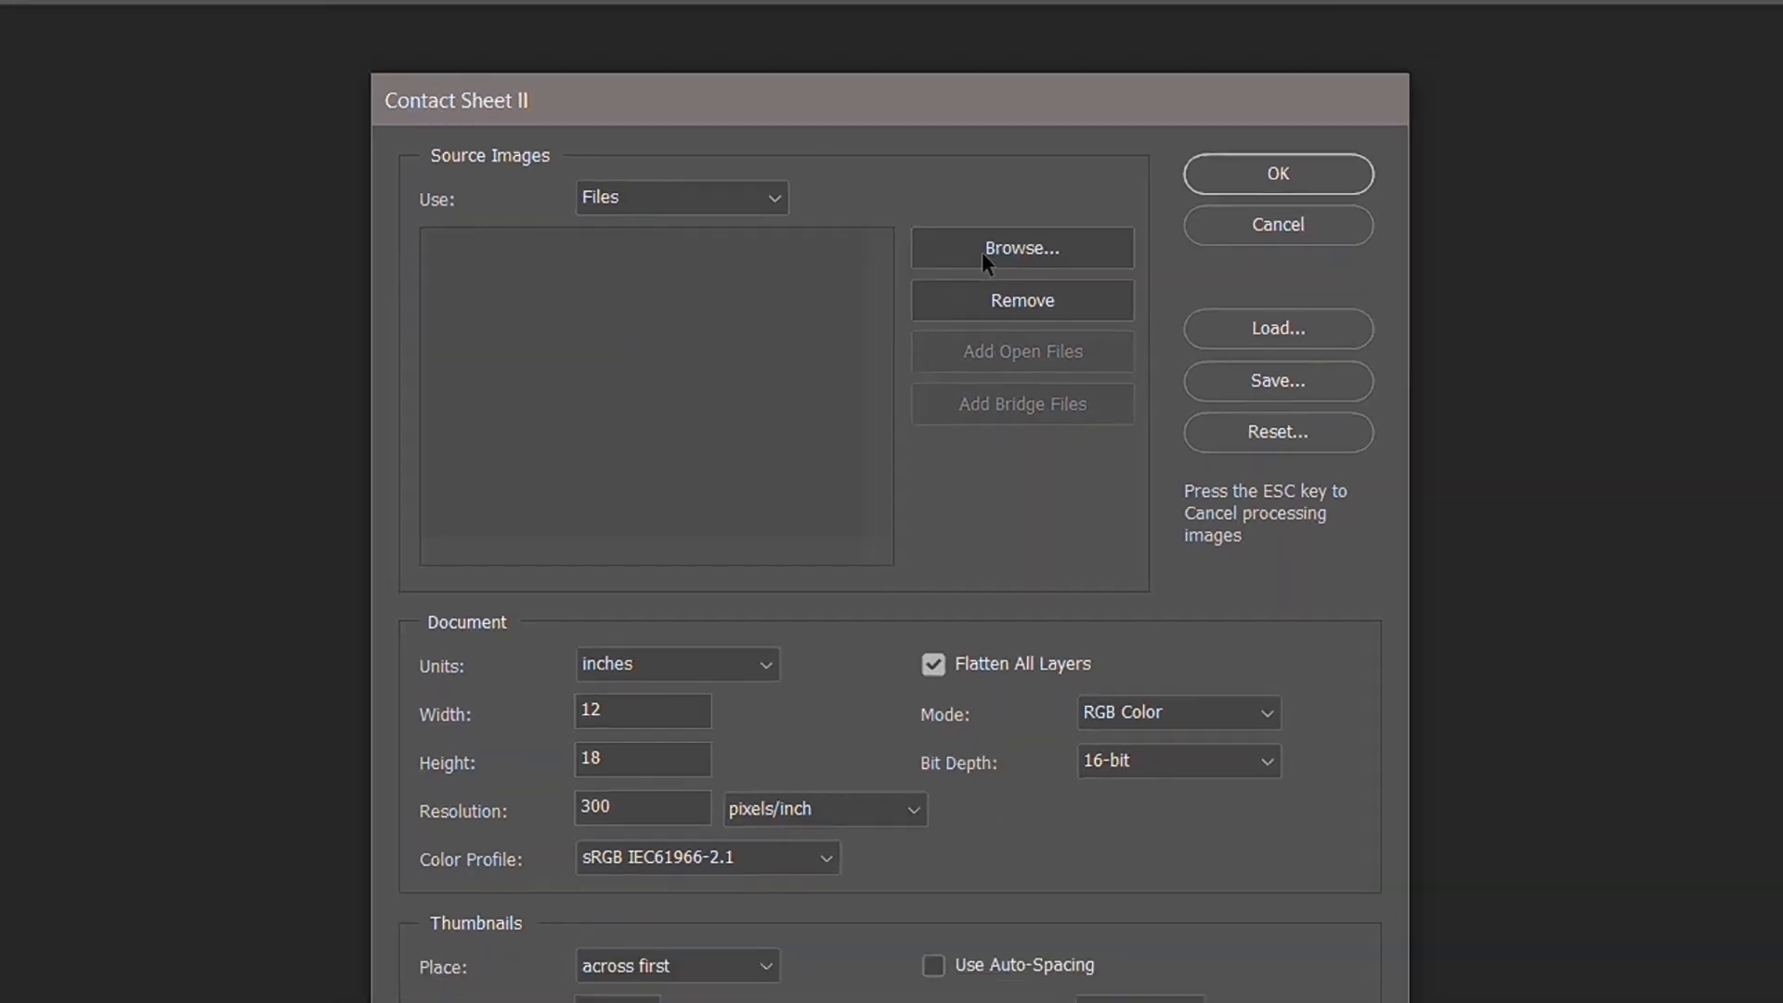
{"action": "left_click", "coordinate": [1017, 250]}
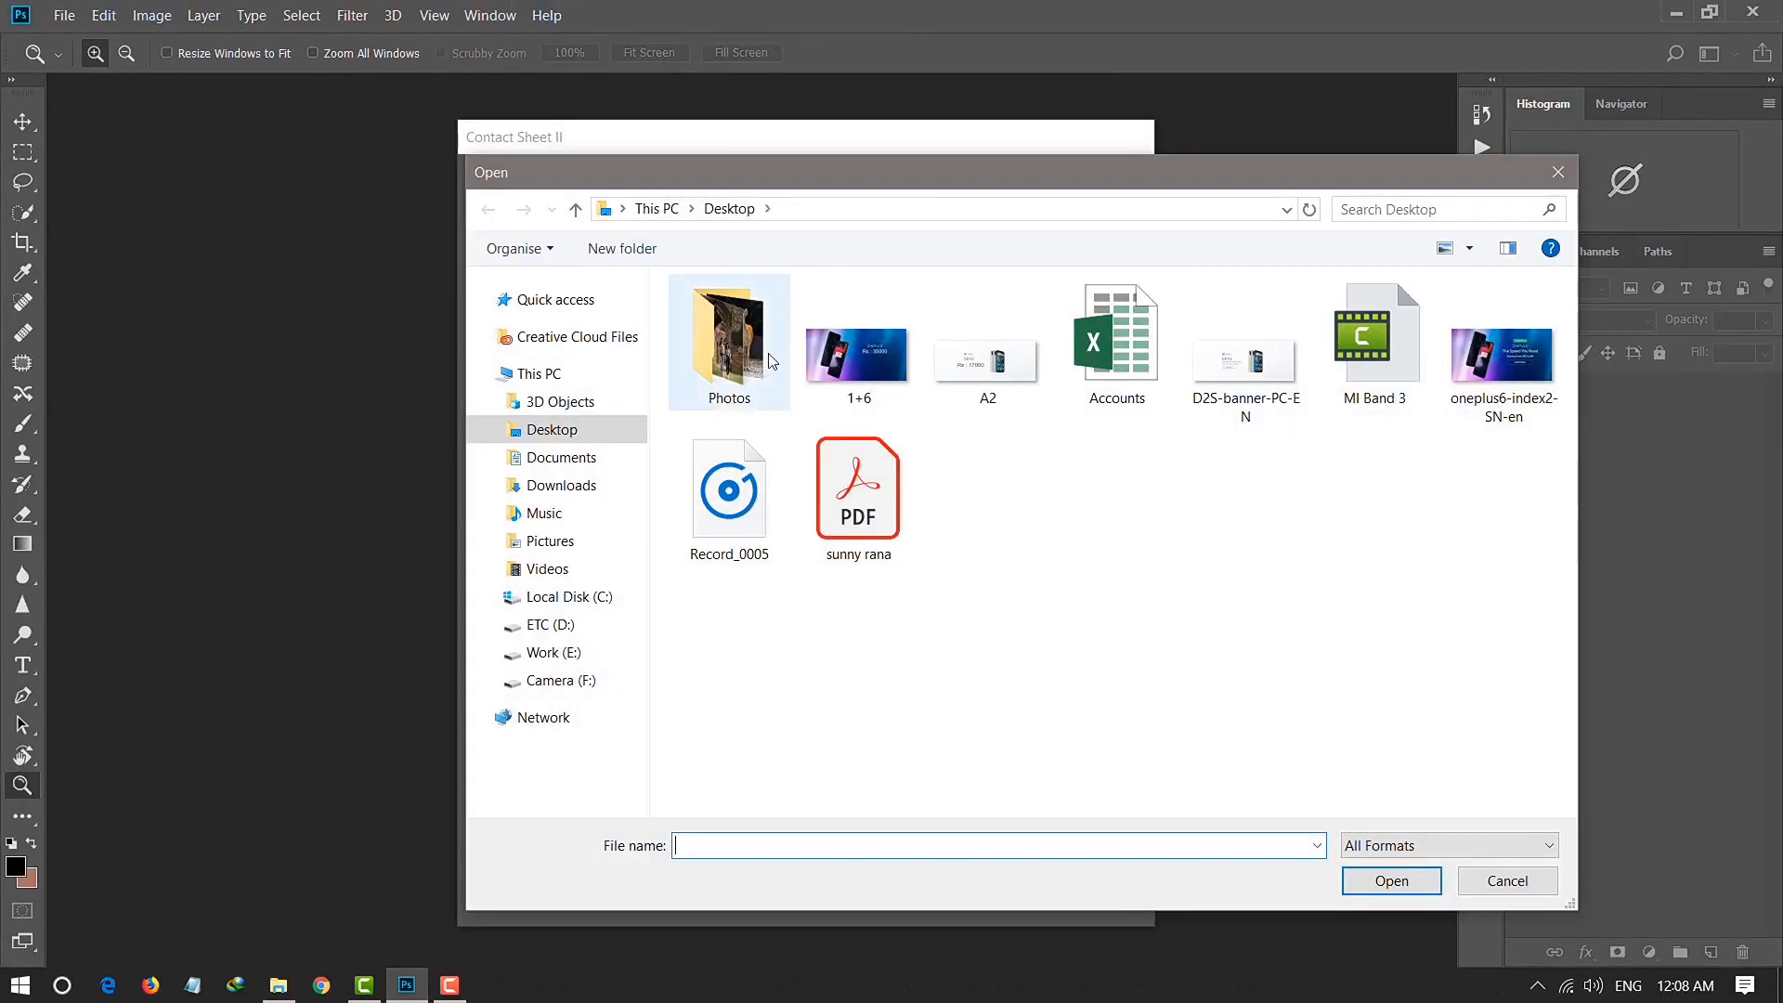
{"action": "double_click", "coordinate": [769, 362]}
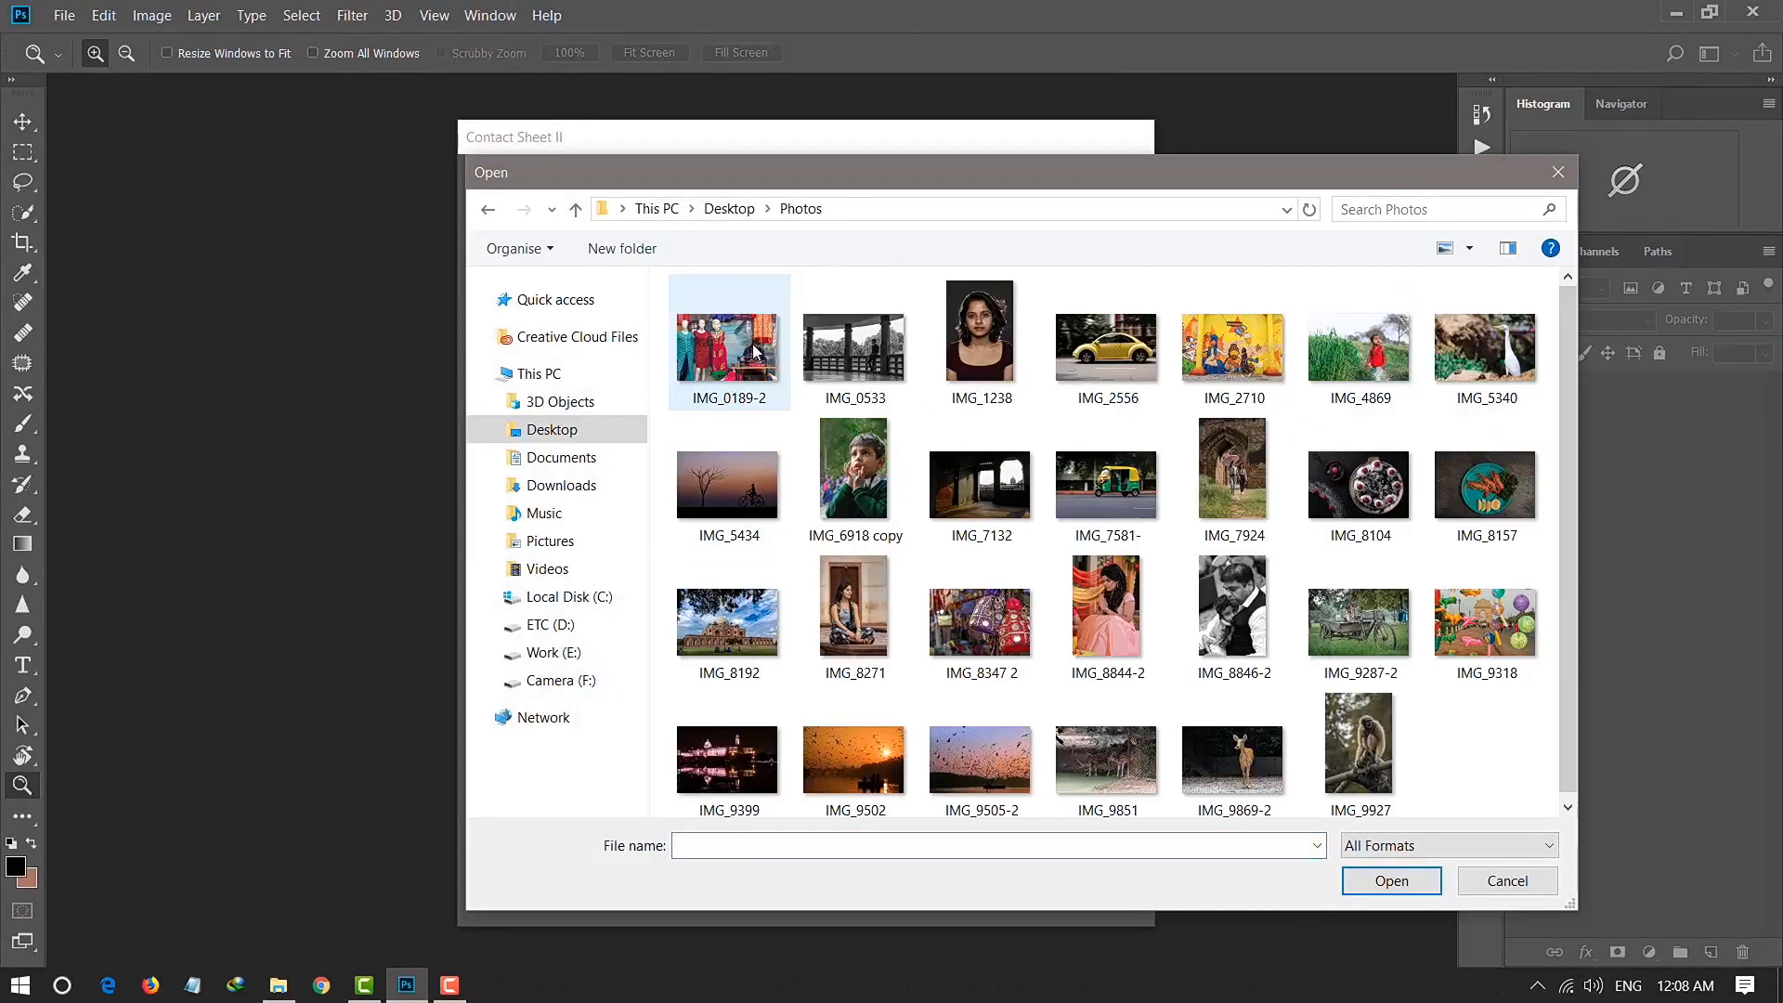
{"action": "left_click", "coordinate": [752, 353]}
{"action": "left_click", "coordinate": [870, 353]}
{"action": "left_click", "coordinate": [961, 360]}
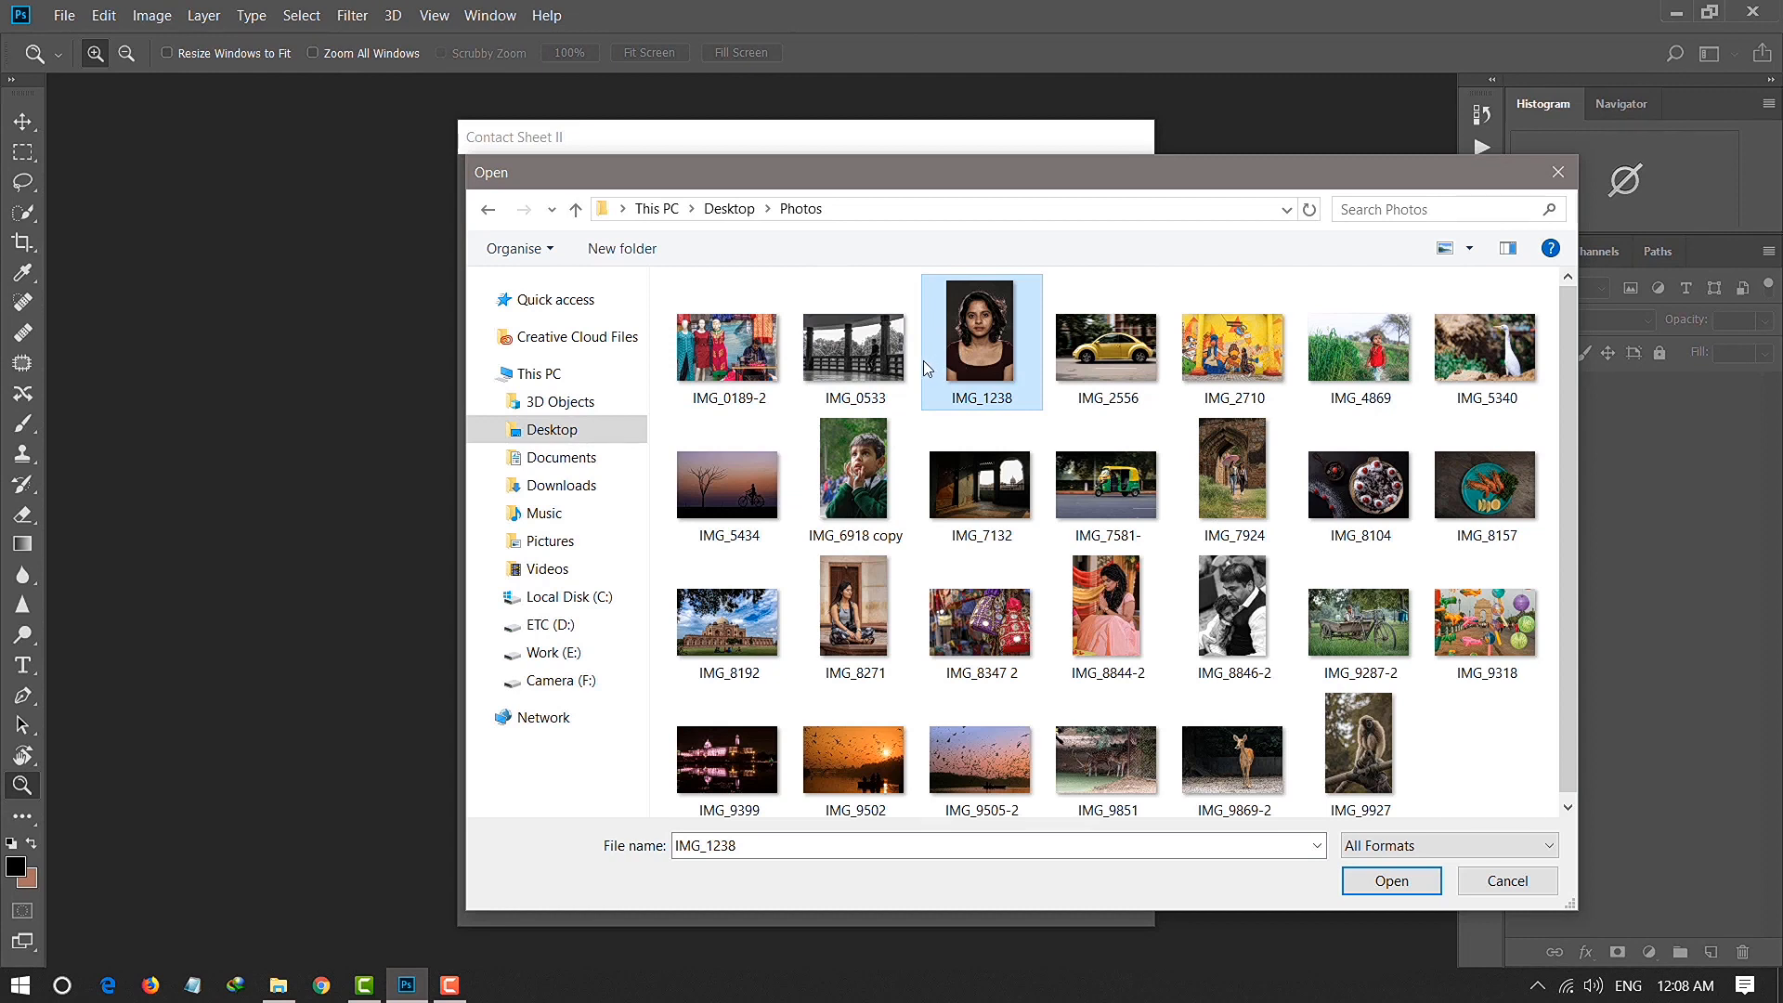
{"action": "key", "text": "shift+Left"}
{"action": "key", "text": "shift+Left"}
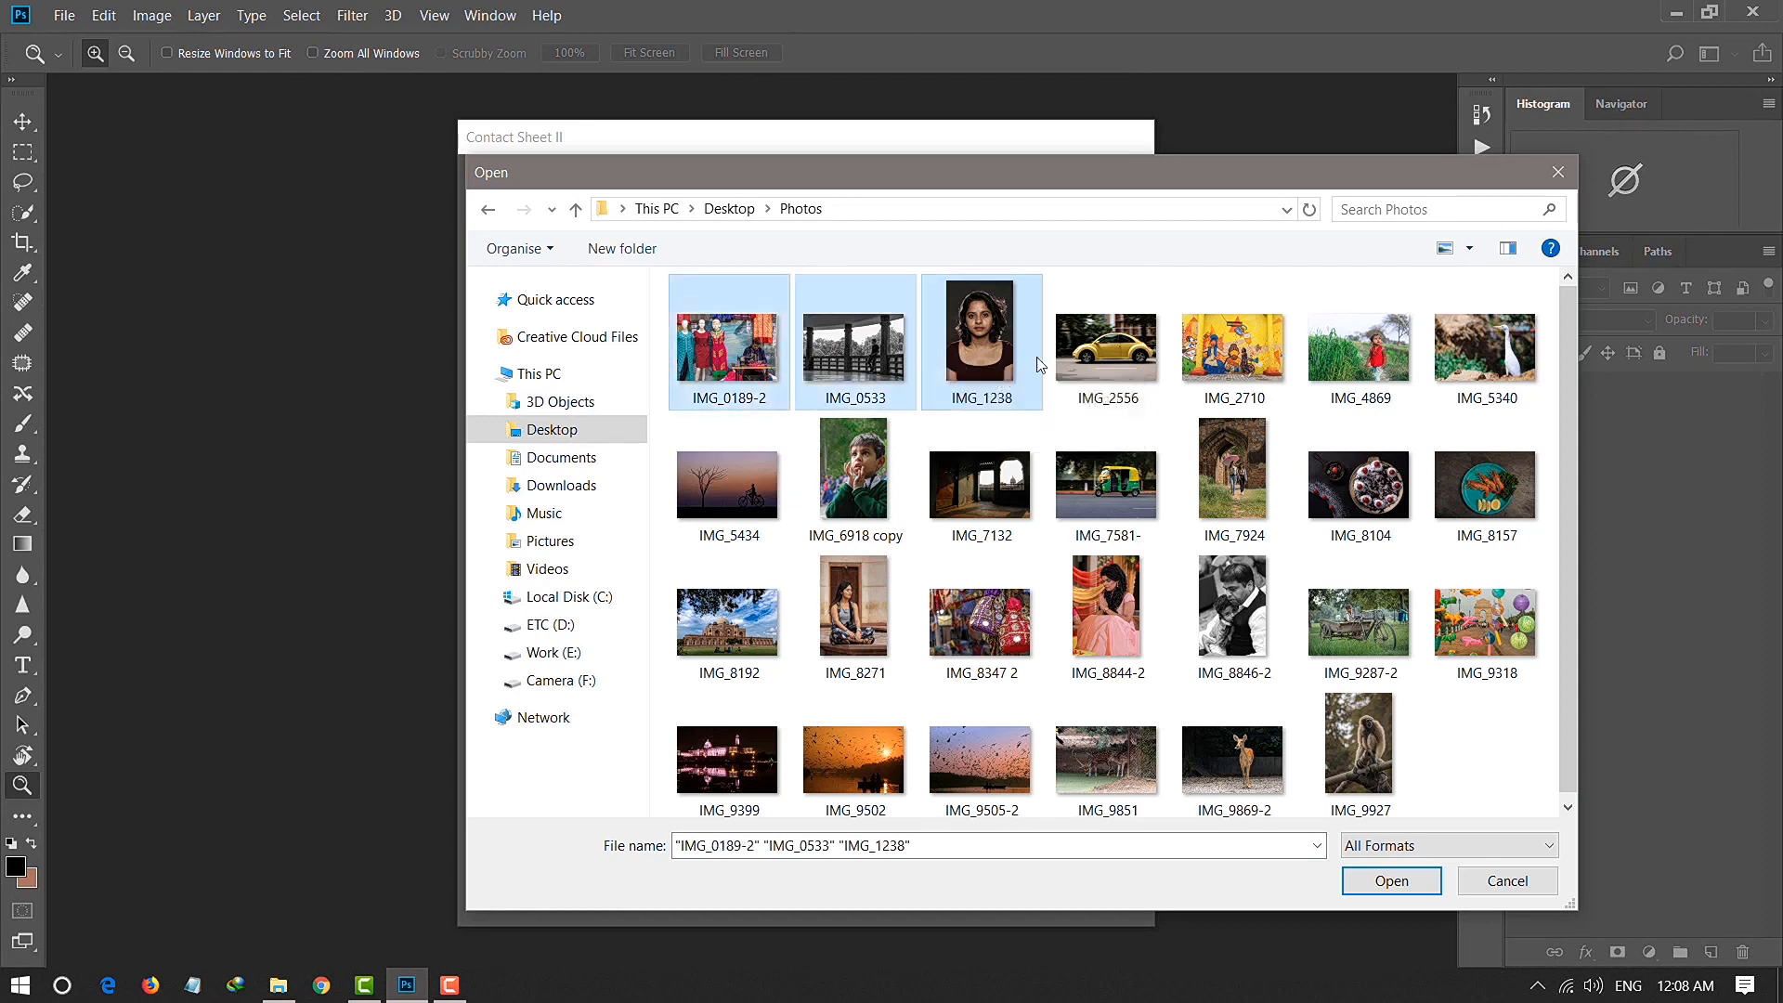
{"action": "left_click", "coordinate": [1077, 358], "text": "ctrl"}
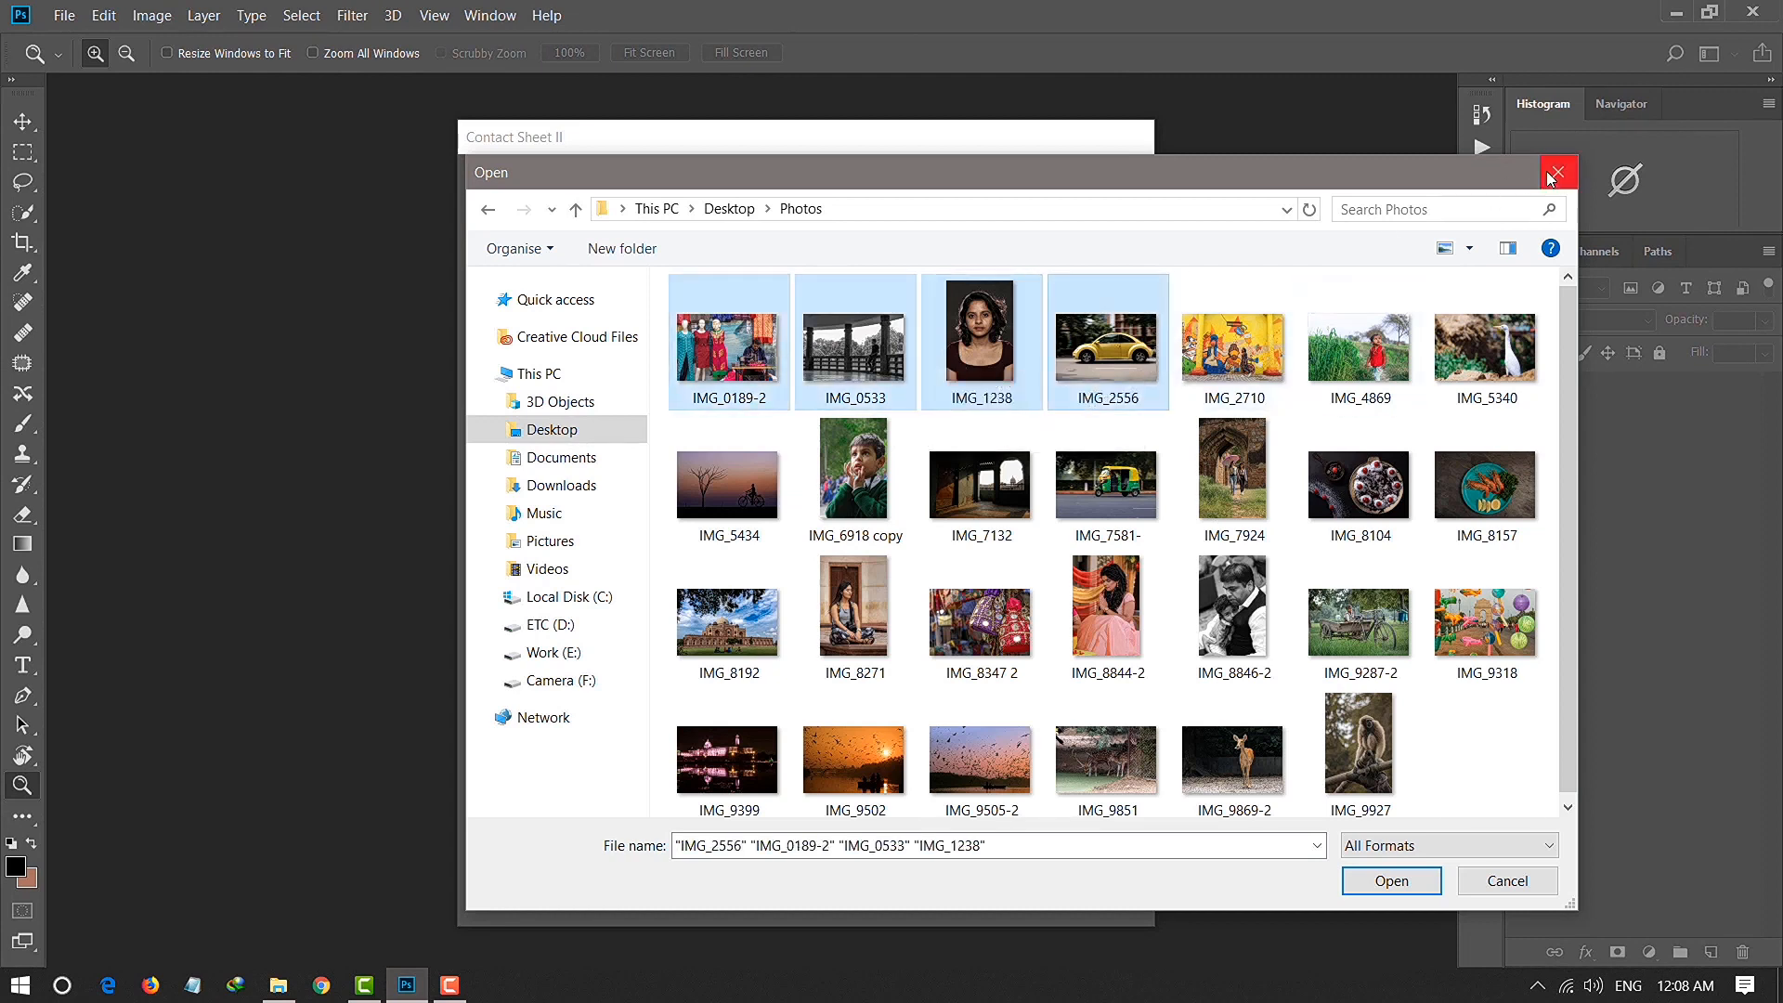
{"action": "left_click", "coordinate": [1439, 709]}
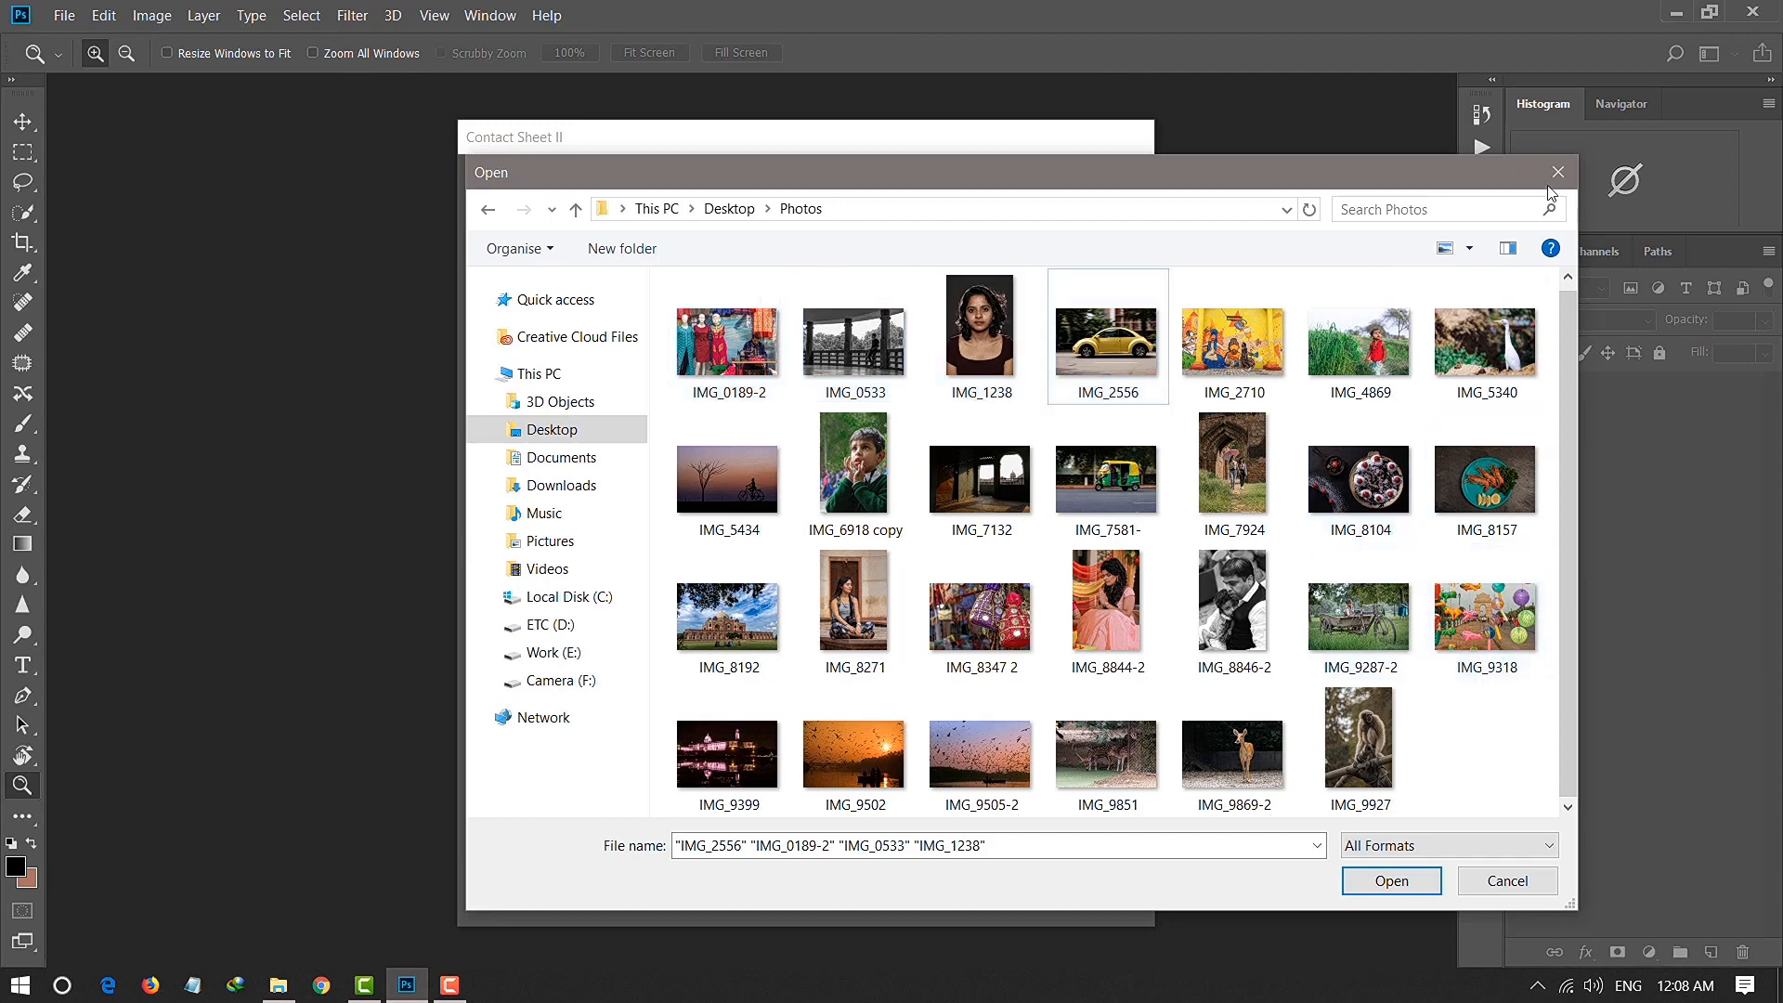
{"action": "left_click", "coordinate": [1549, 190]}
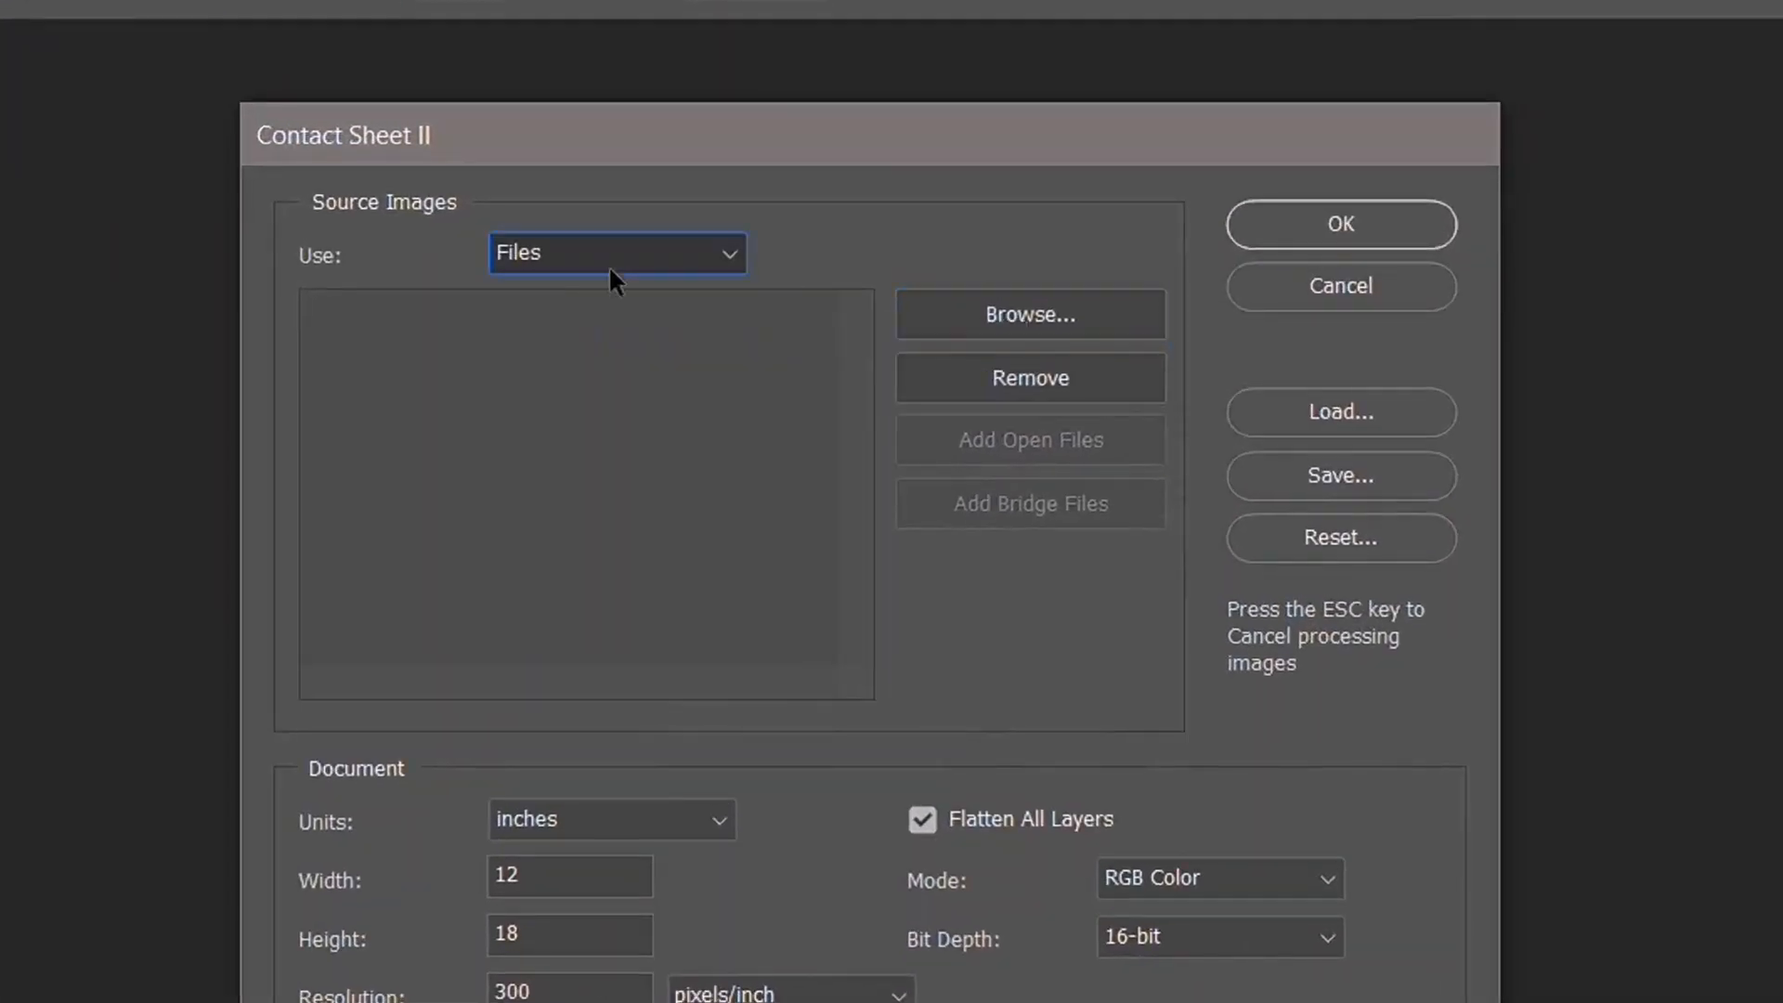
Use the desktop Photos folder as the contact sheet's source images and exclude its subfolders.
{"action": "left_click", "coordinate": [610, 270]}
{"action": "left_click", "coordinate": [545, 332]}
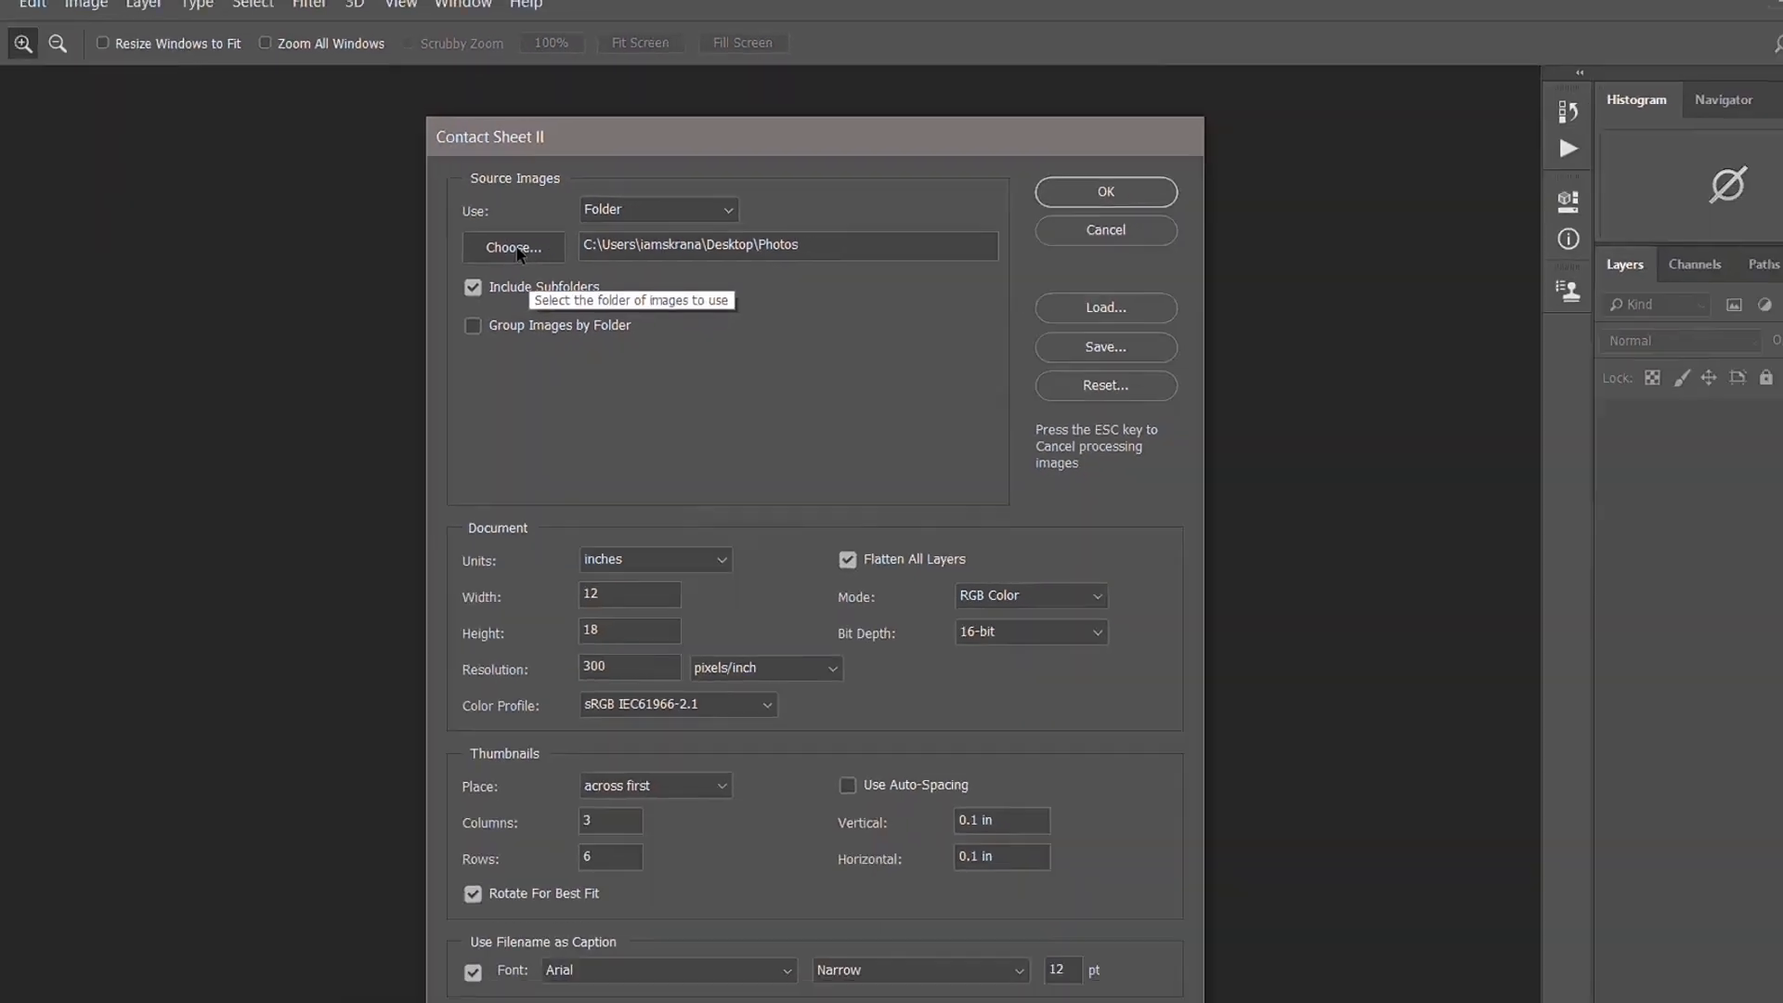
{"action": "left_click", "coordinate": [402, 310]}
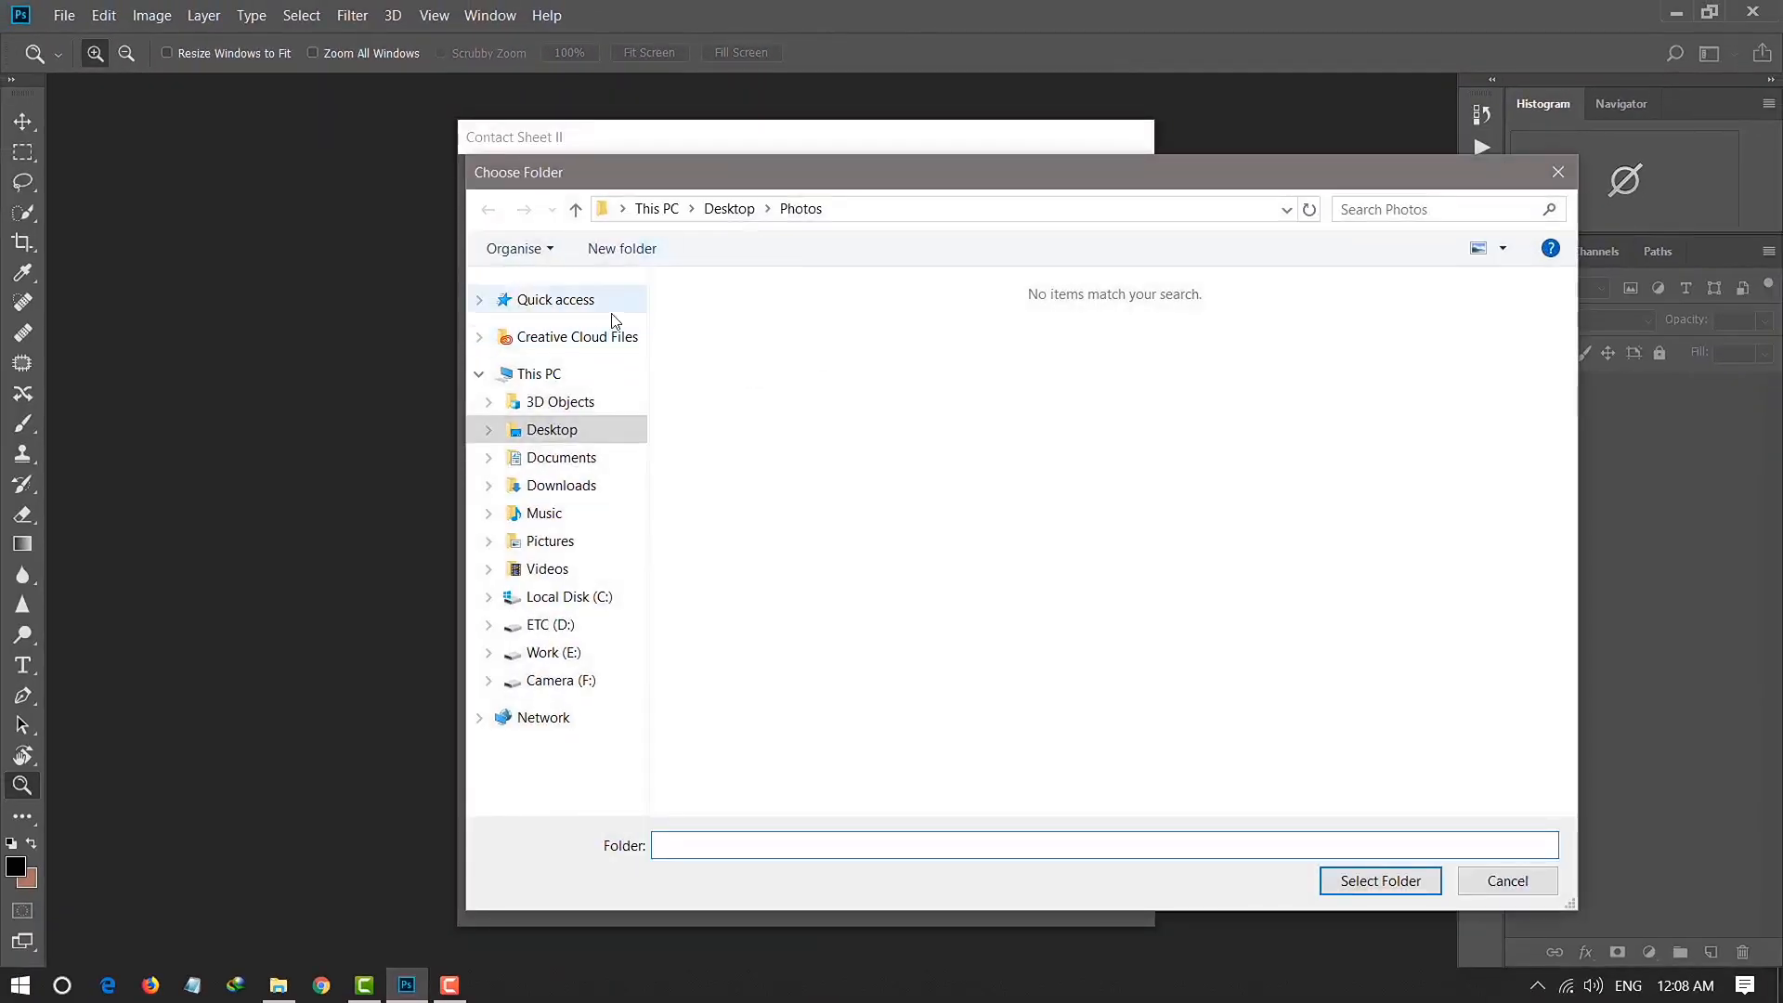
{"action": "left_click", "coordinate": [568, 432]}
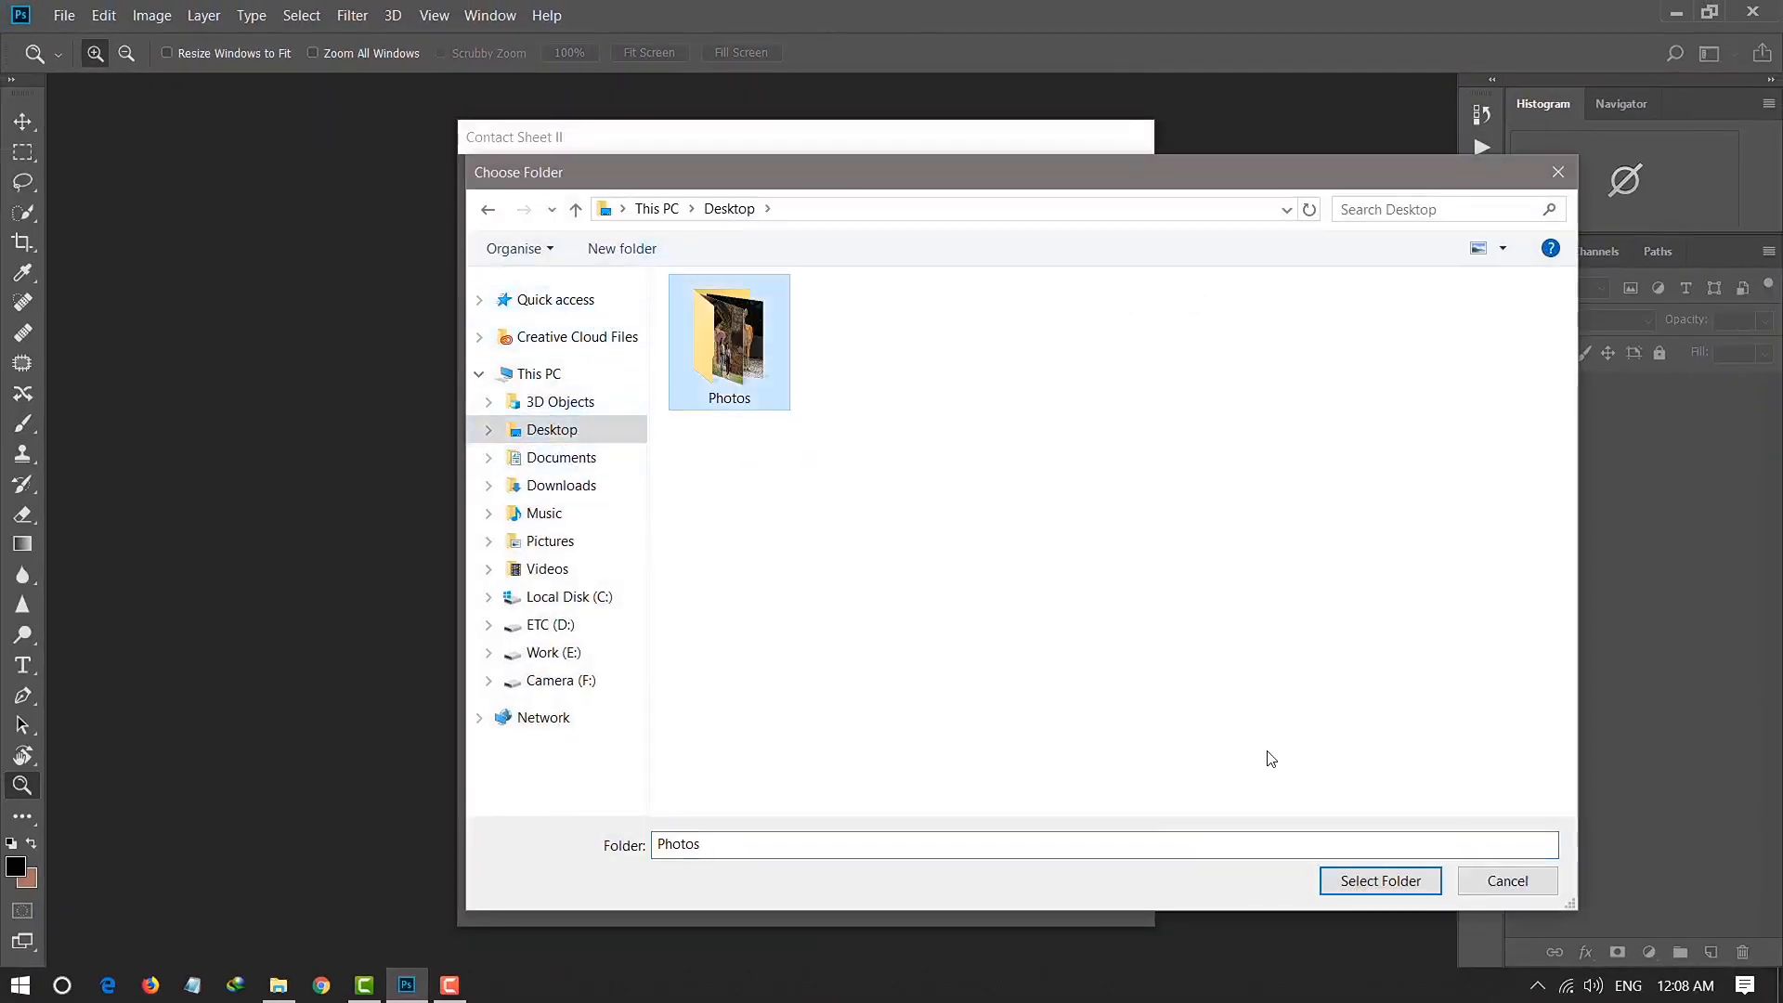
{"action": "left_click", "coordinate": [1382, 882]}
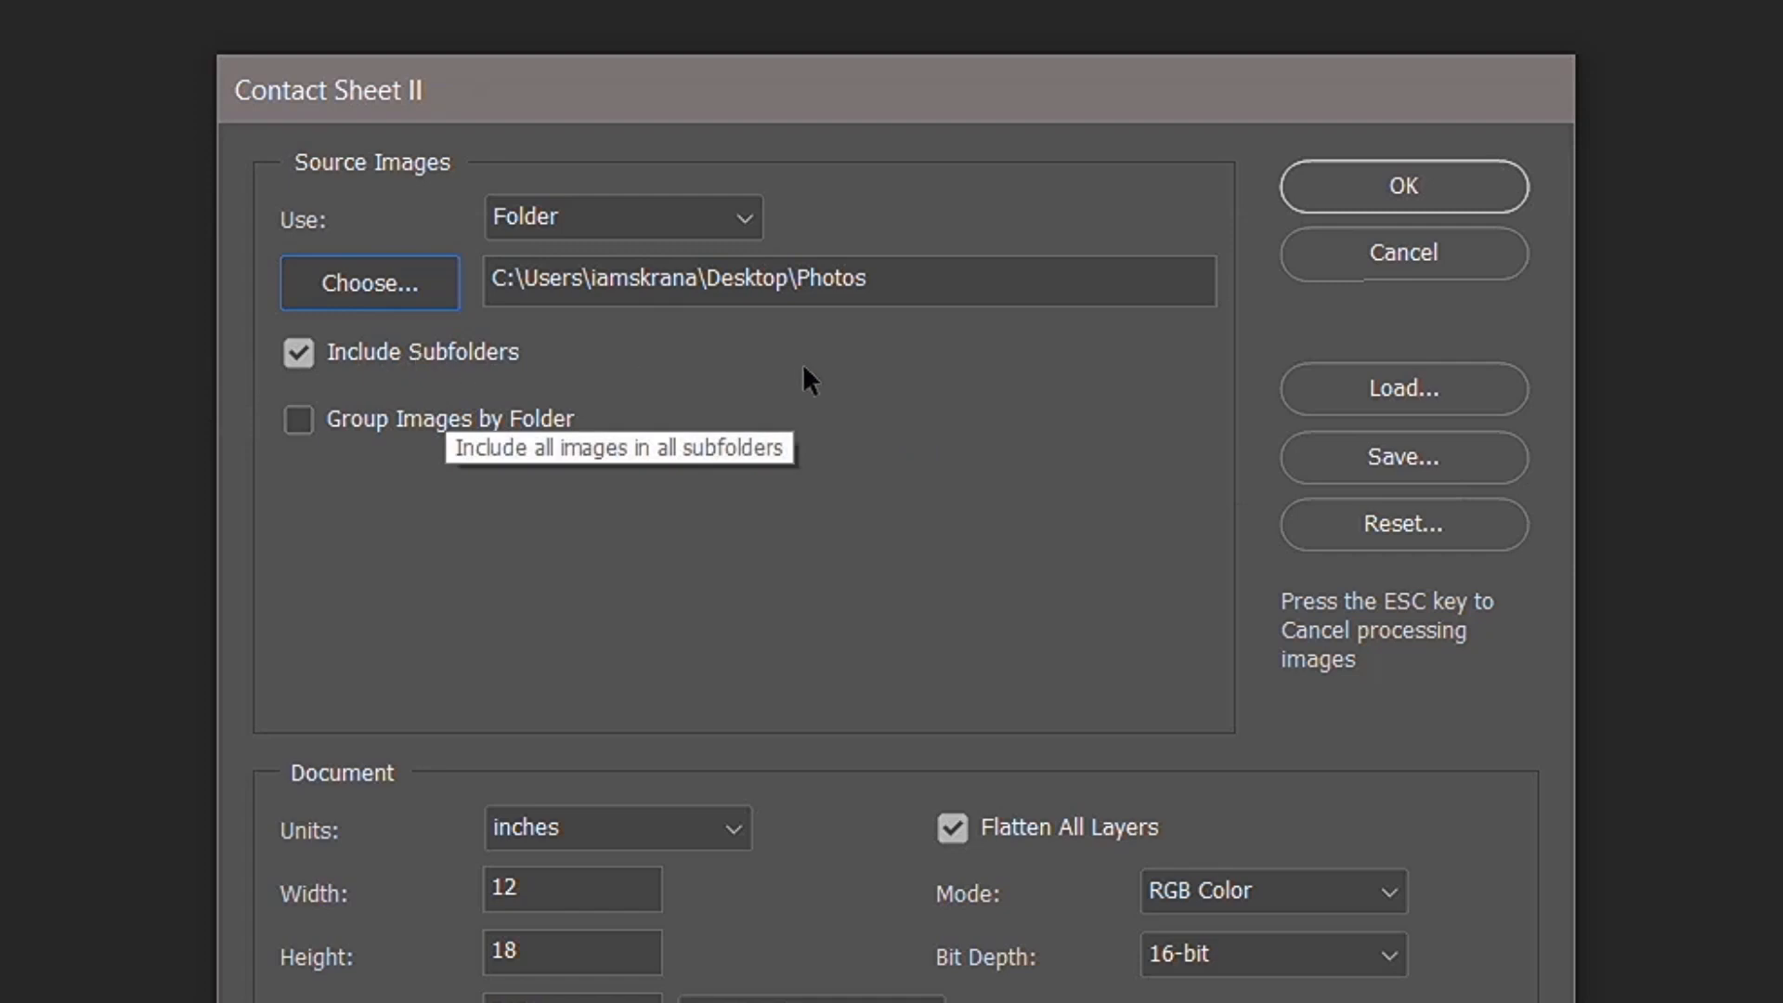
{"action": "left_click", "coordinate": [364, 360]}
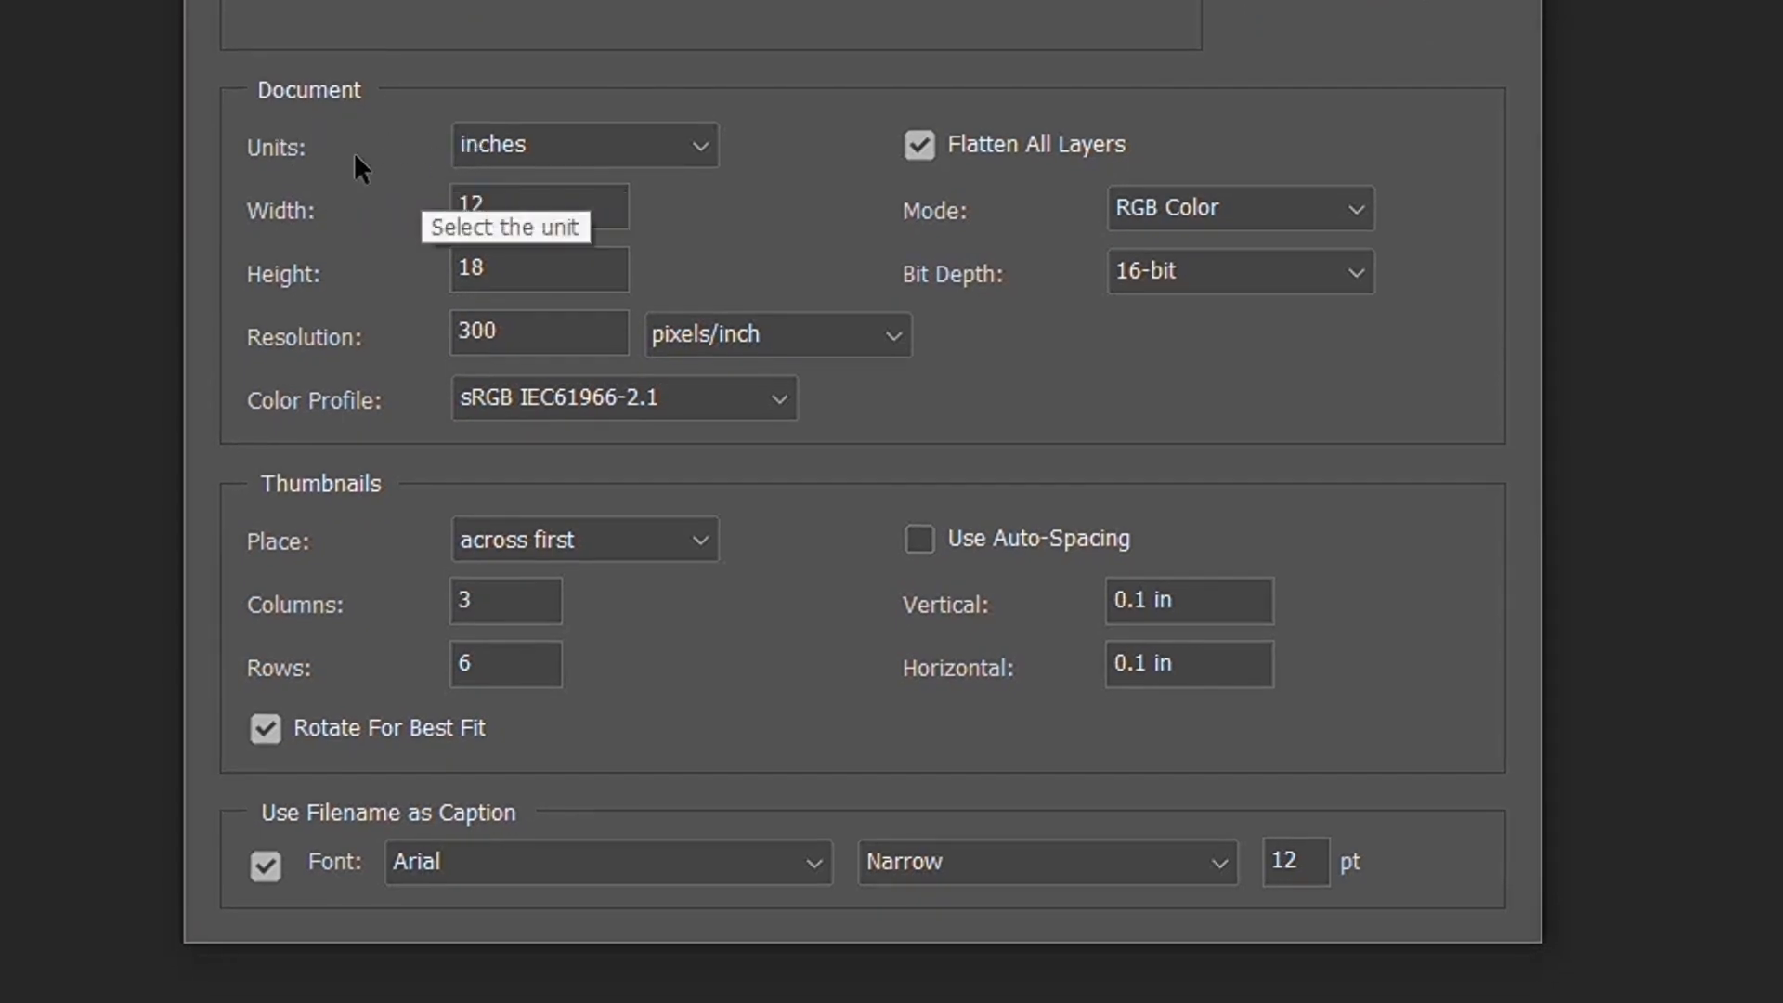
{"action": "left_click", "coordinate": [577, 139]}
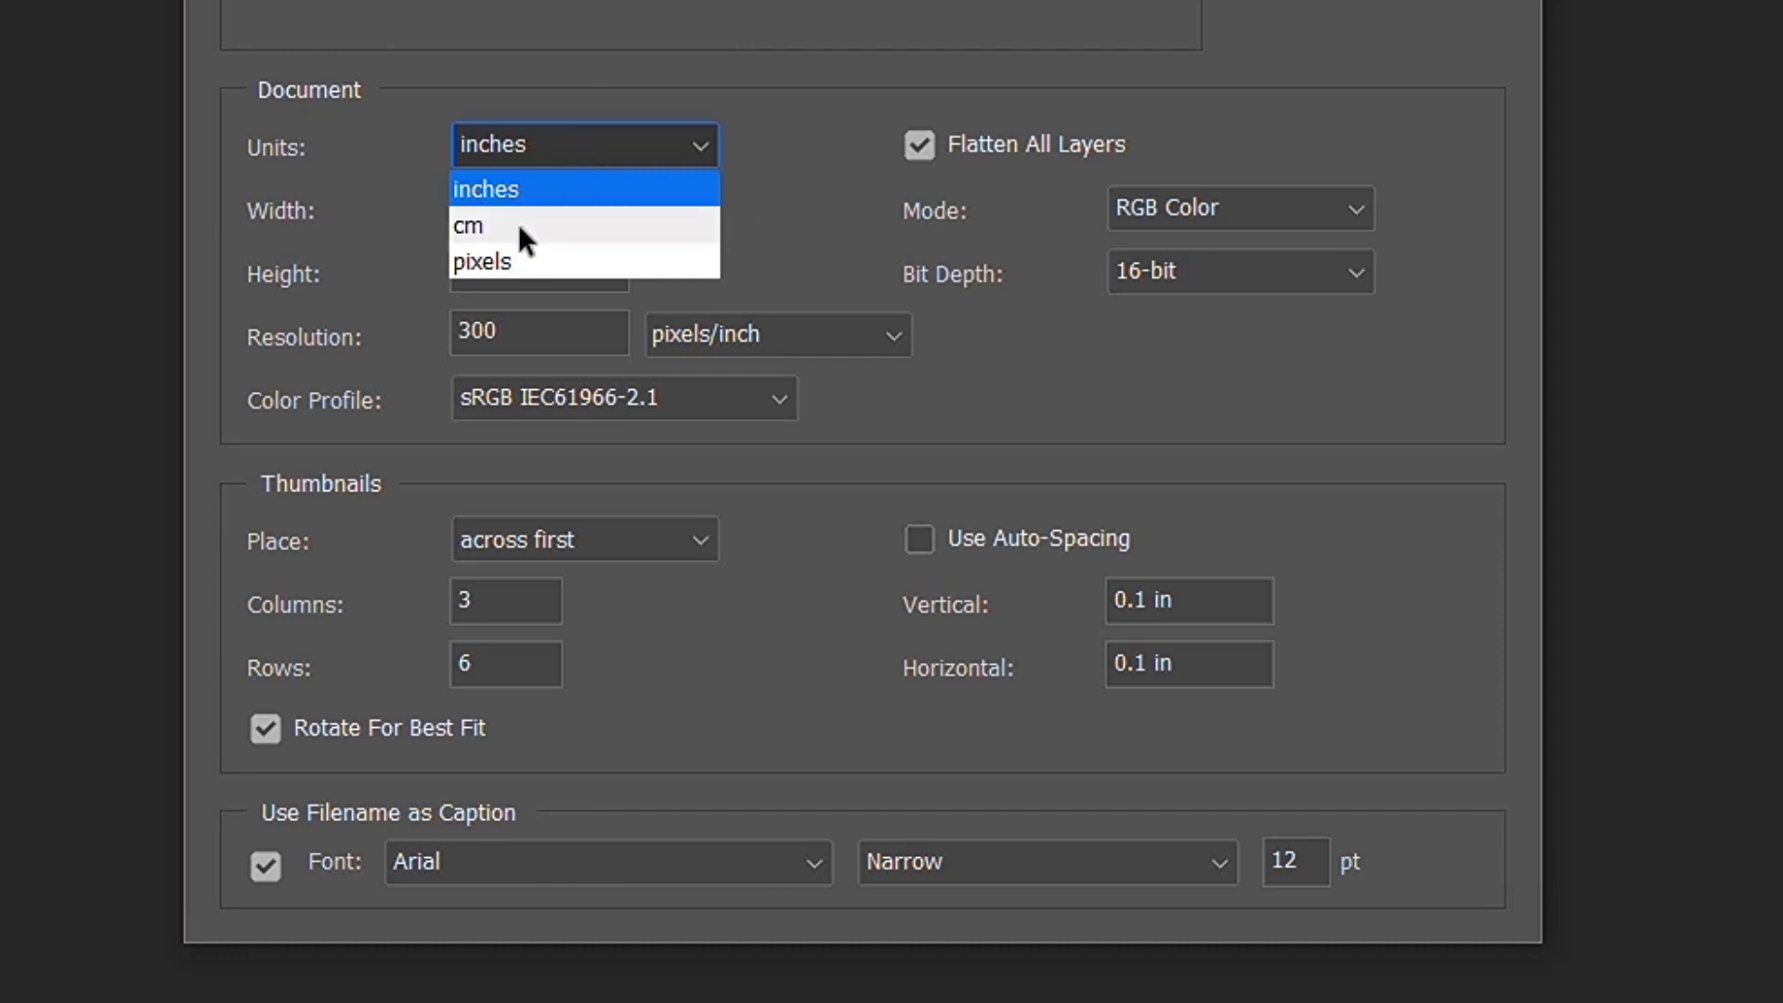
{"action": "left_click", "coordinate": [499, 142]}
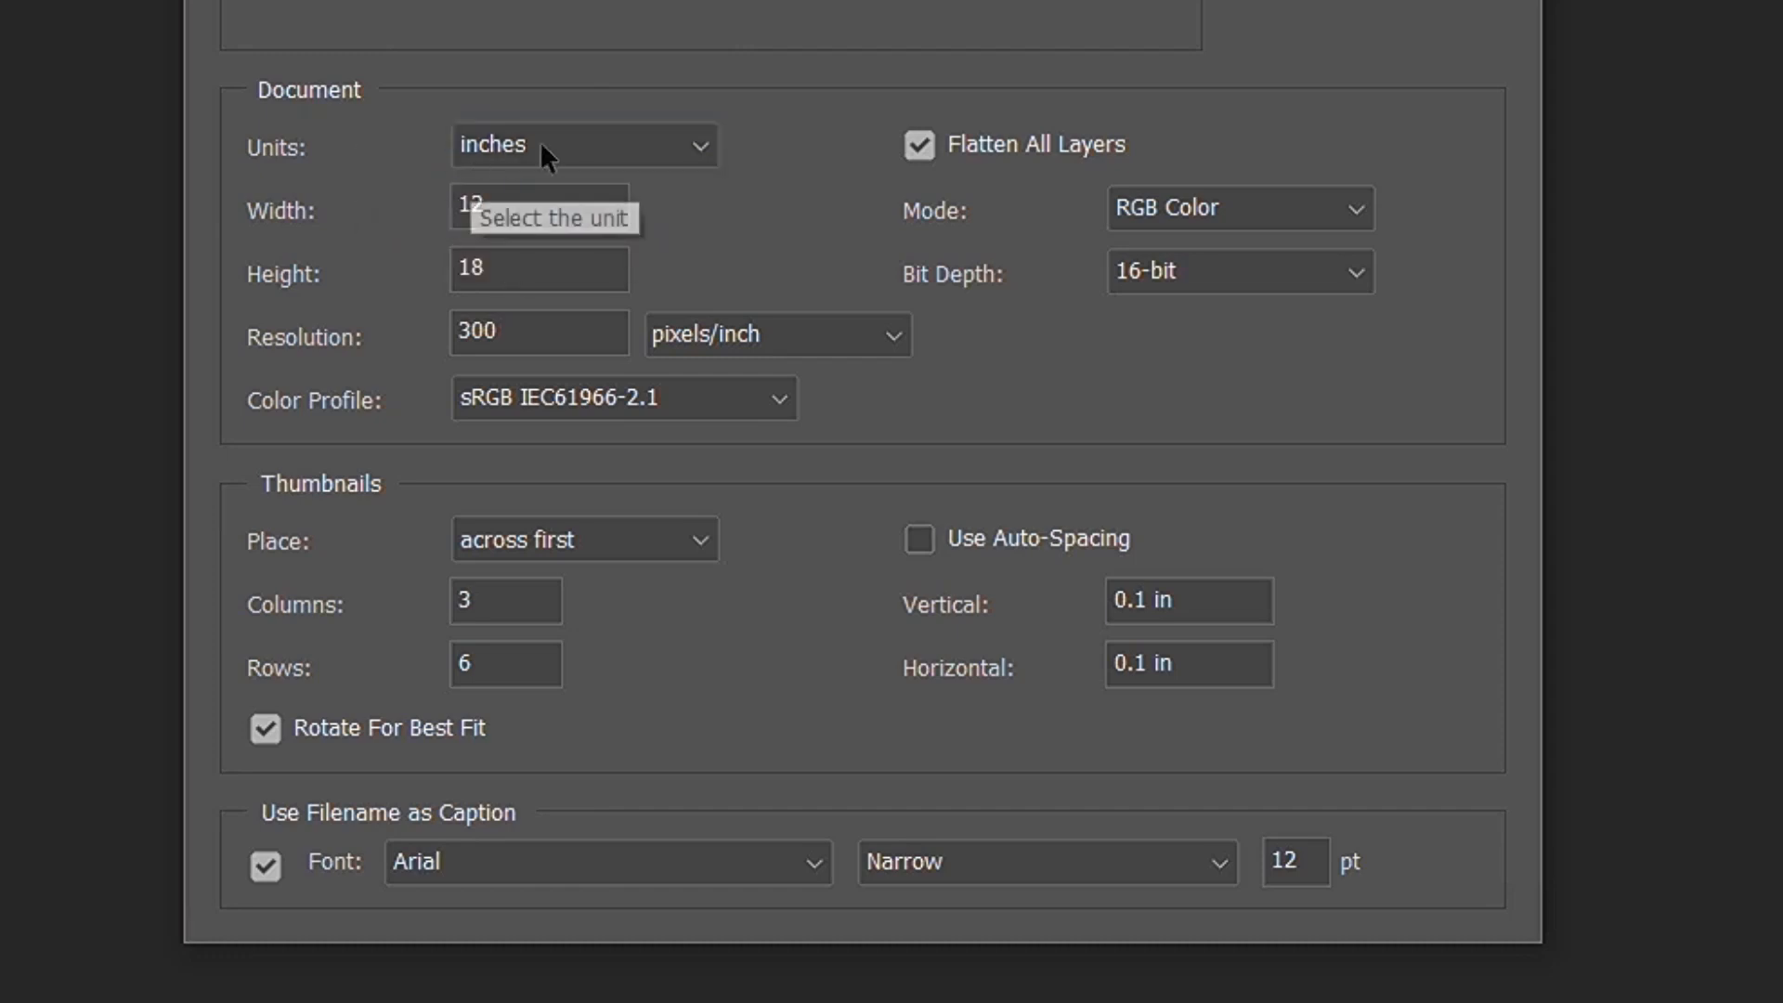
{"action": "double_click", "coordinate": [575, 206]}
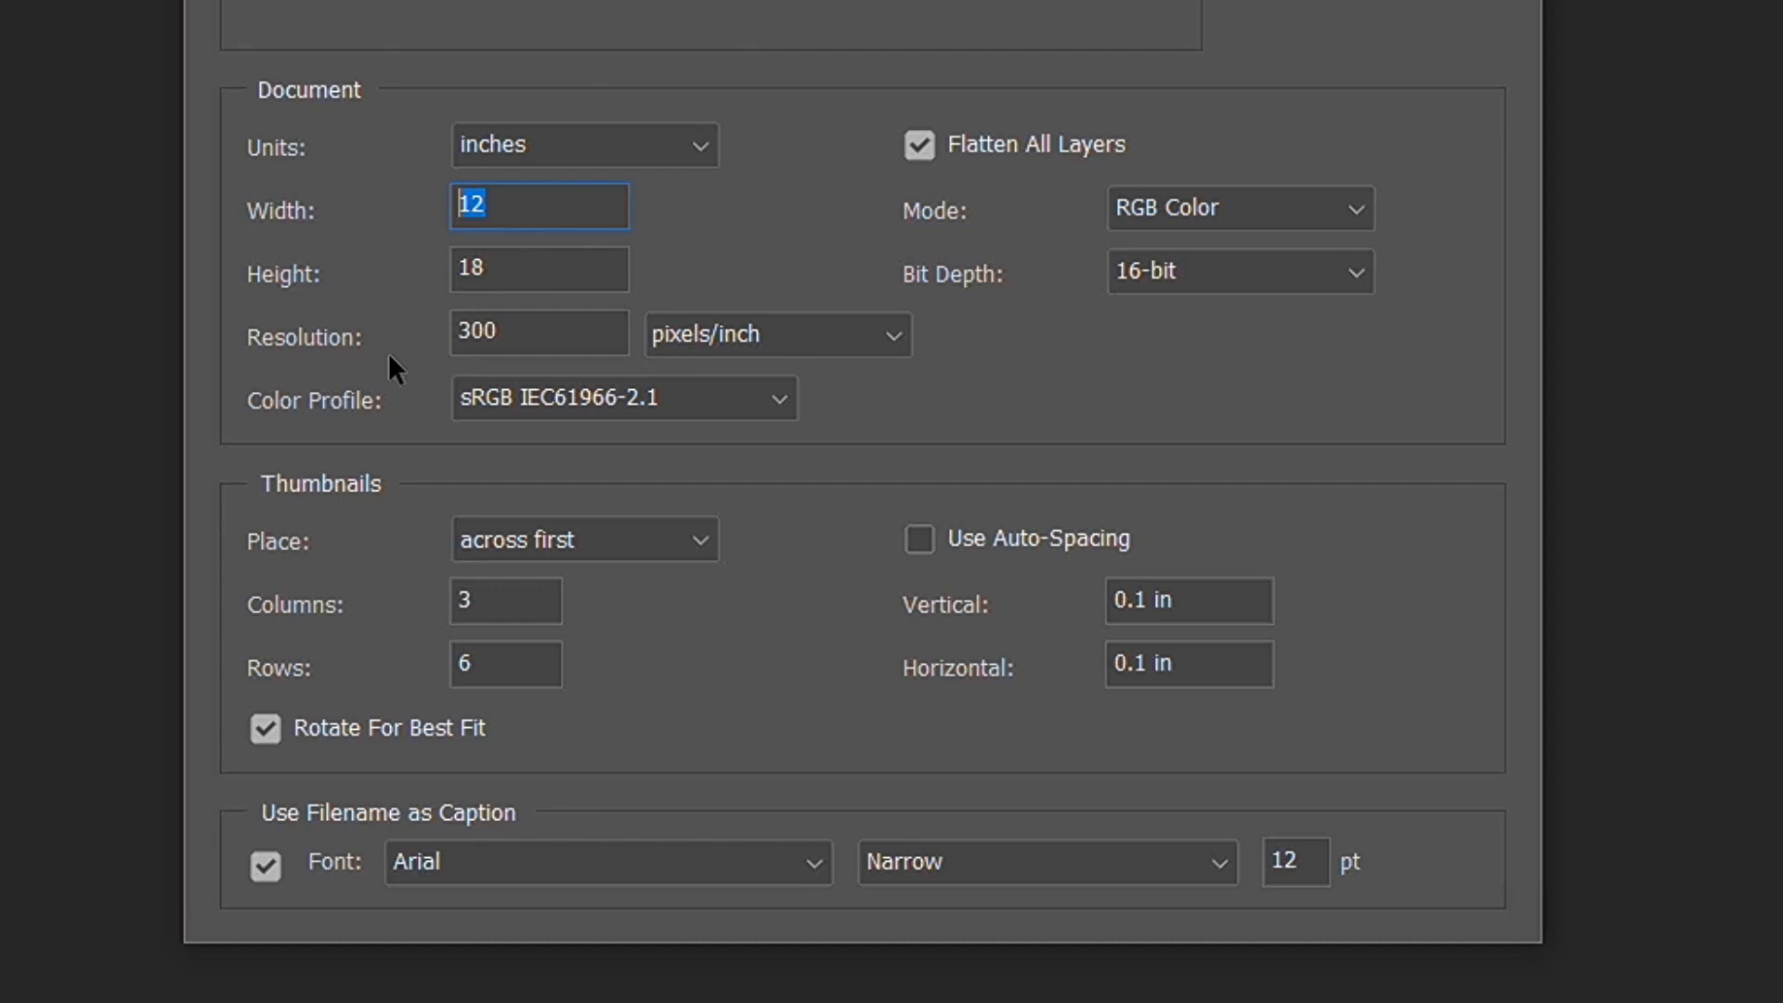
{"action": "left_click", "coordinate": [573, 330]}
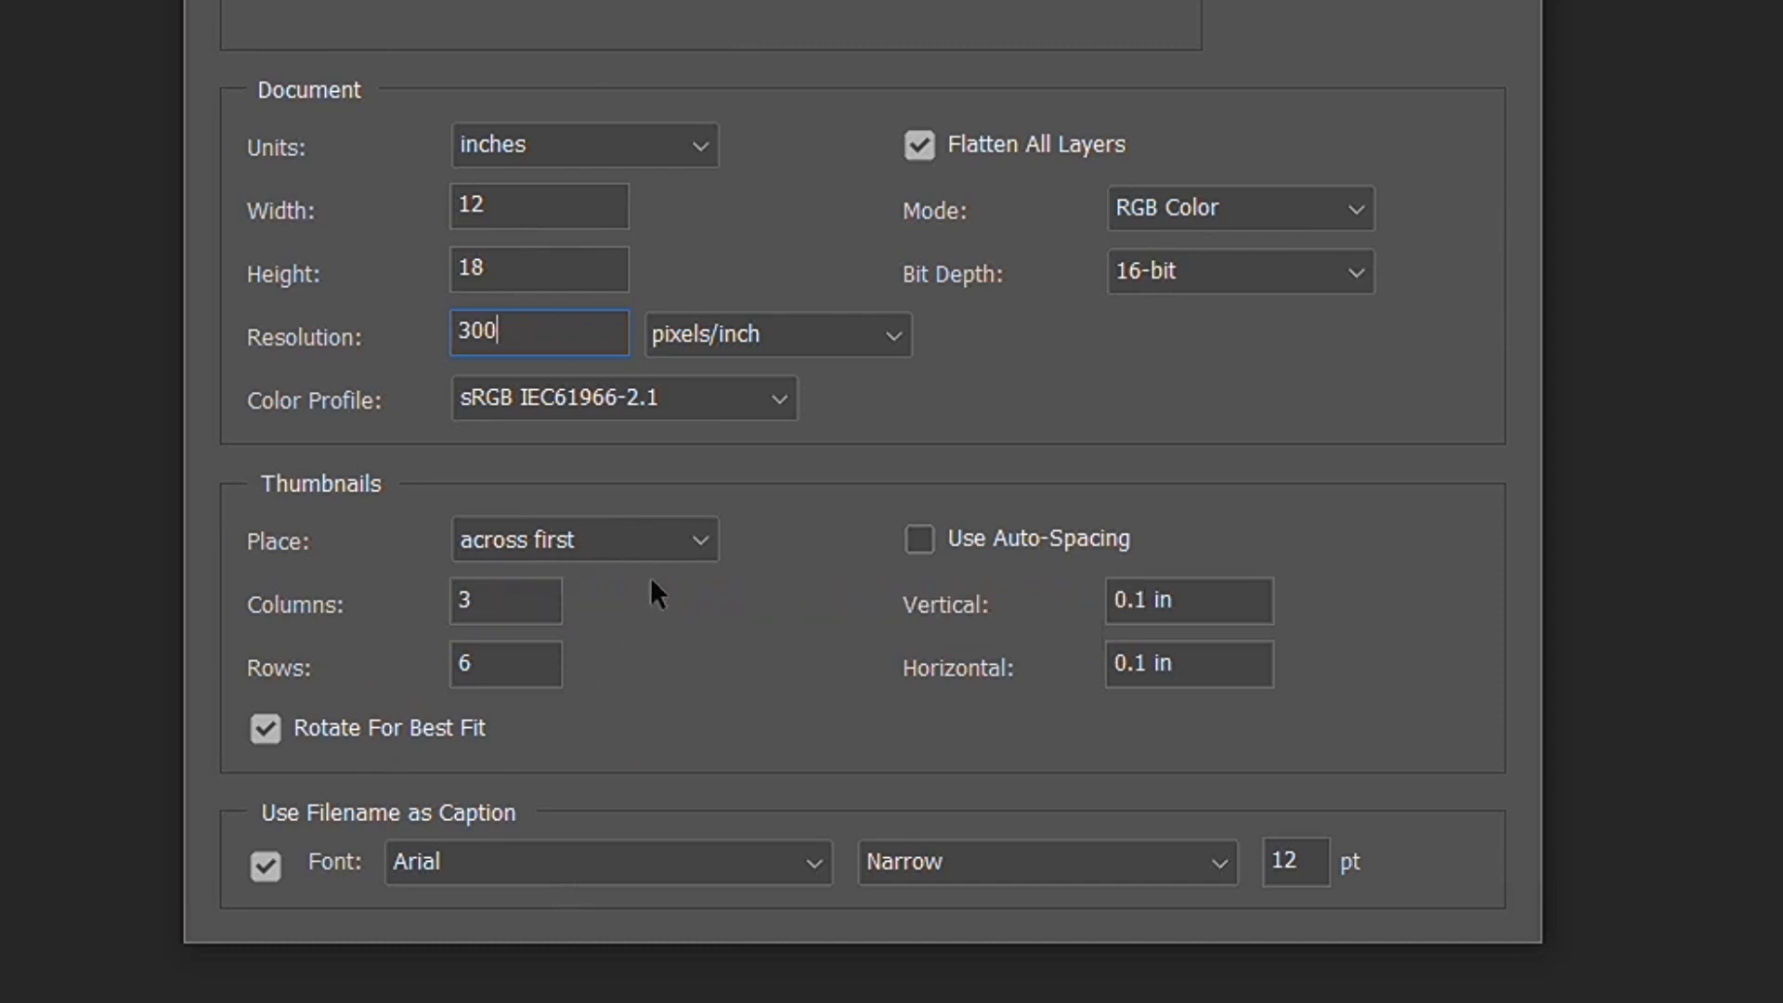
Set the thumbnail placement to down first and turn off filenames as captions.
{"action": "left_click", "coordinate": [565, 550]}
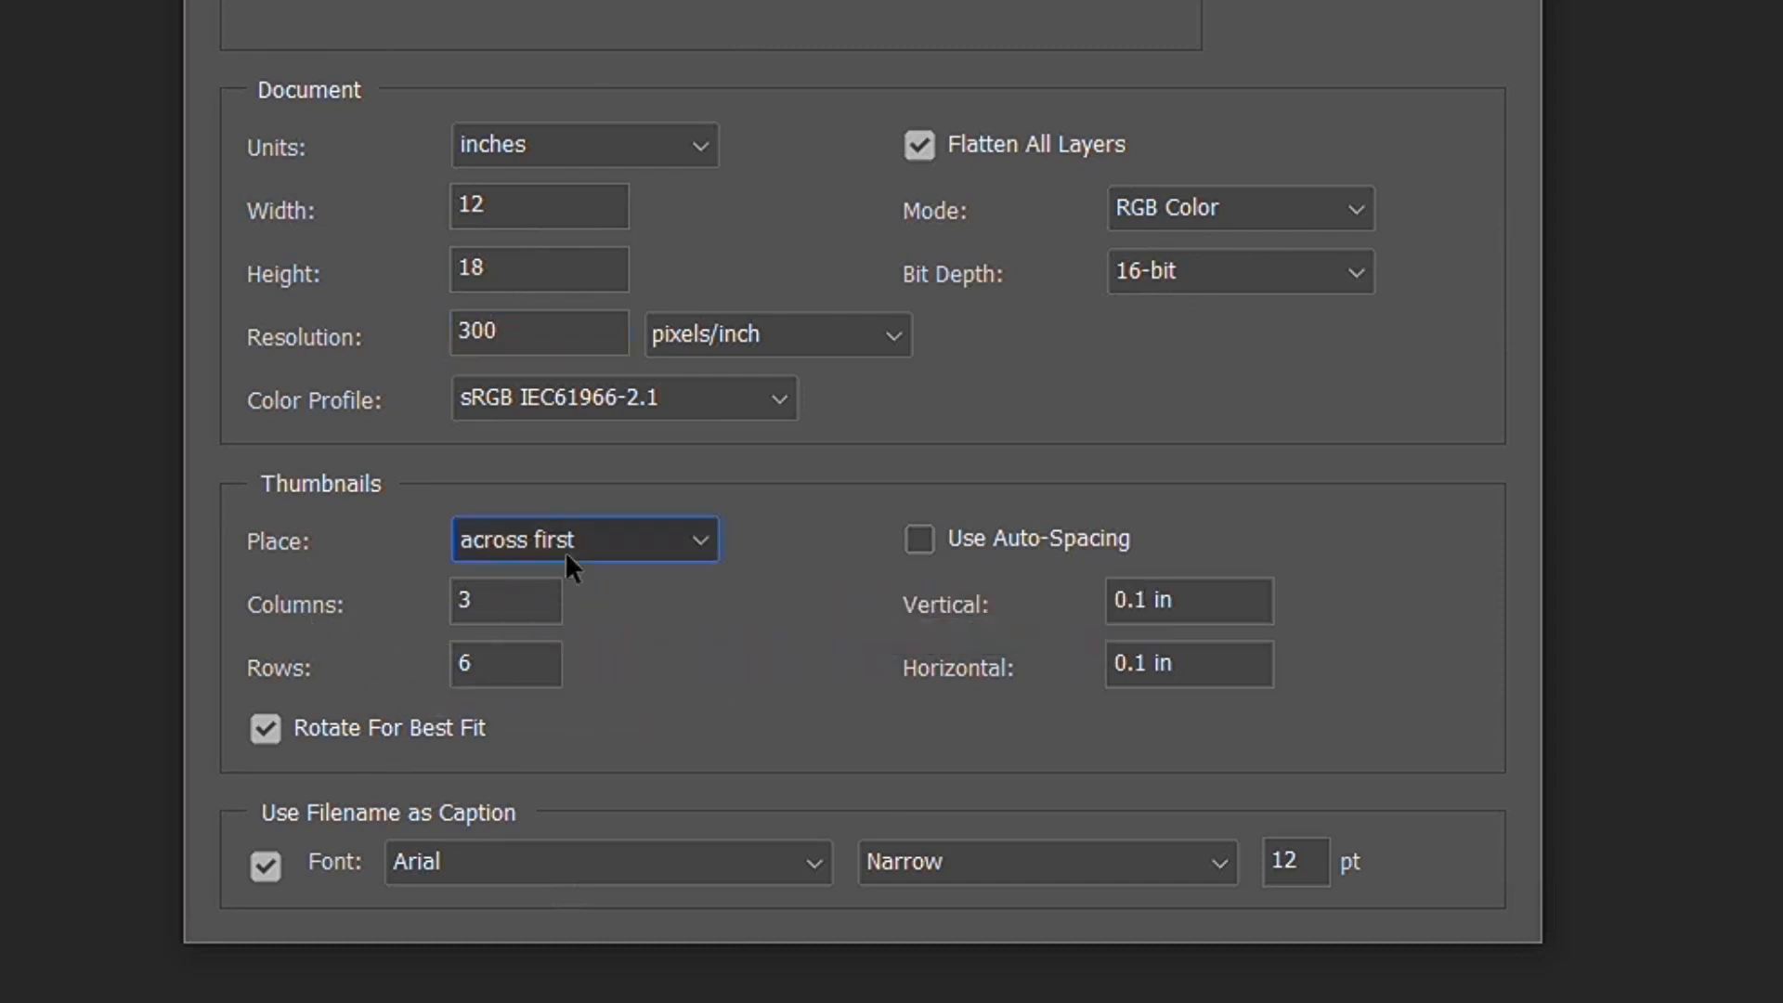
{"action": "left_click", "coordinate": [565, 549]}
{"action": "left_click", "coordinate": [518, 618]}
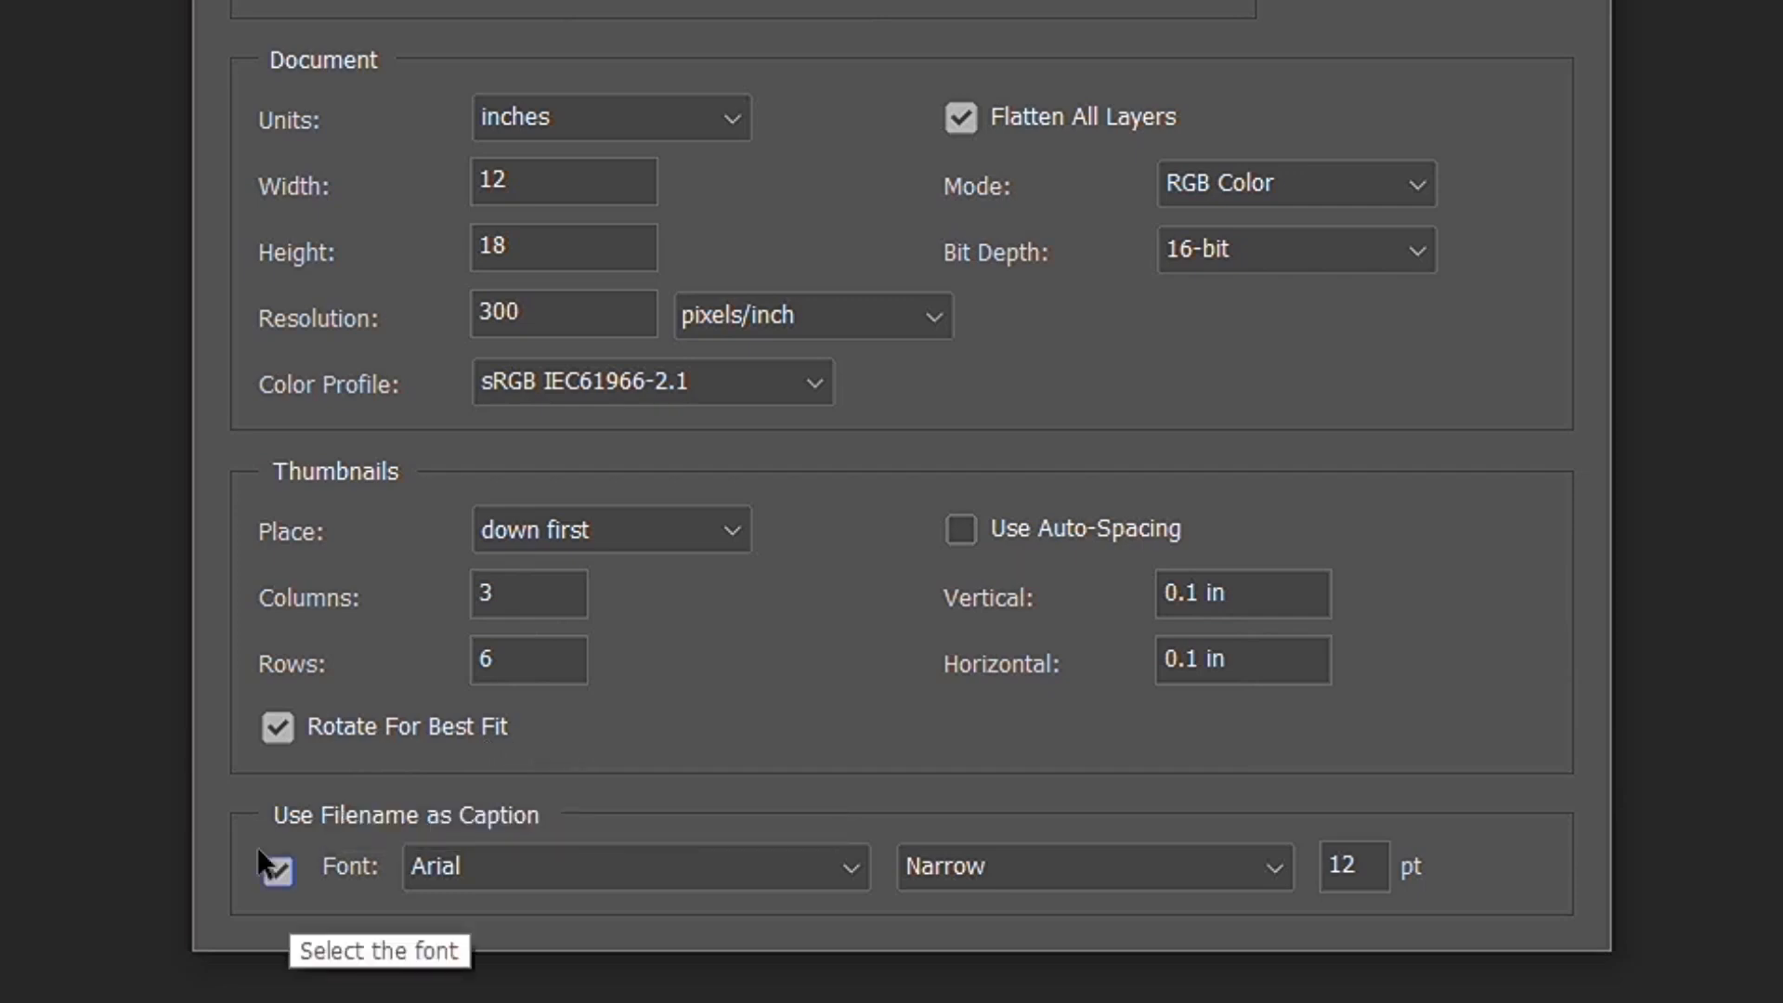
{"action": "left_click", "coordinate": [276, 870]}
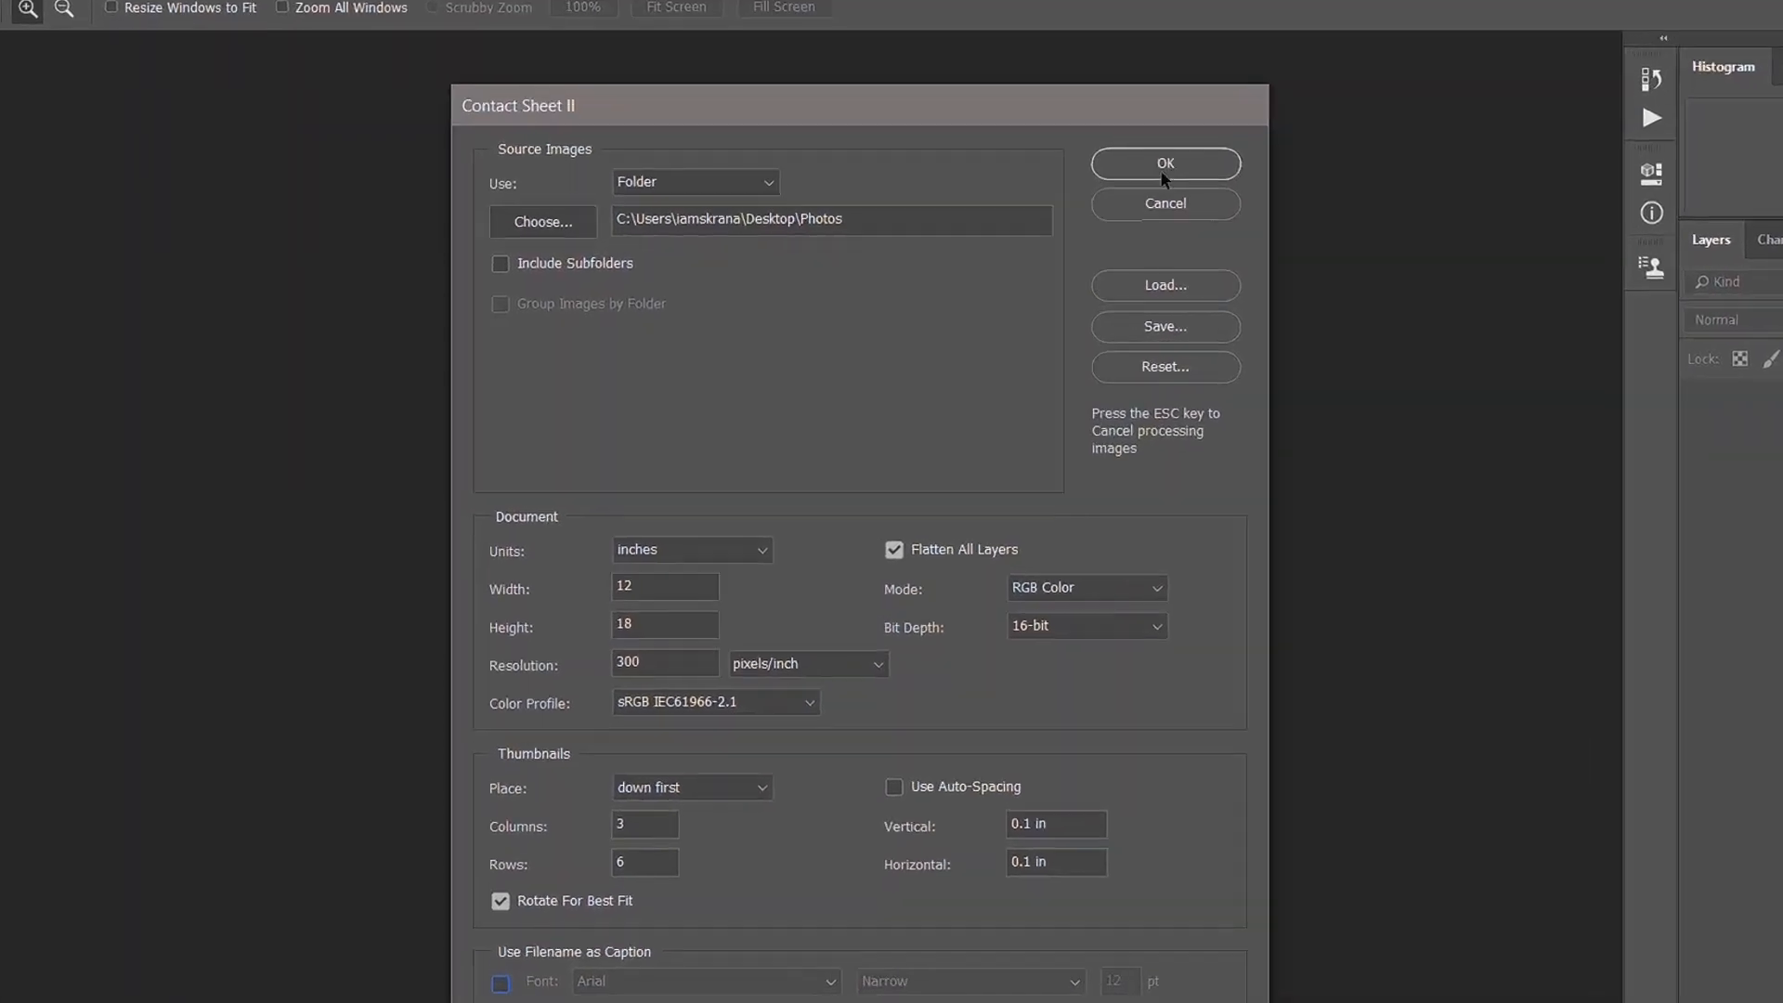
Generate the contact sheets with these settings and show the ContactSheet-001 document.
{"action": "left_click", "coordinate": [1281, 136]}
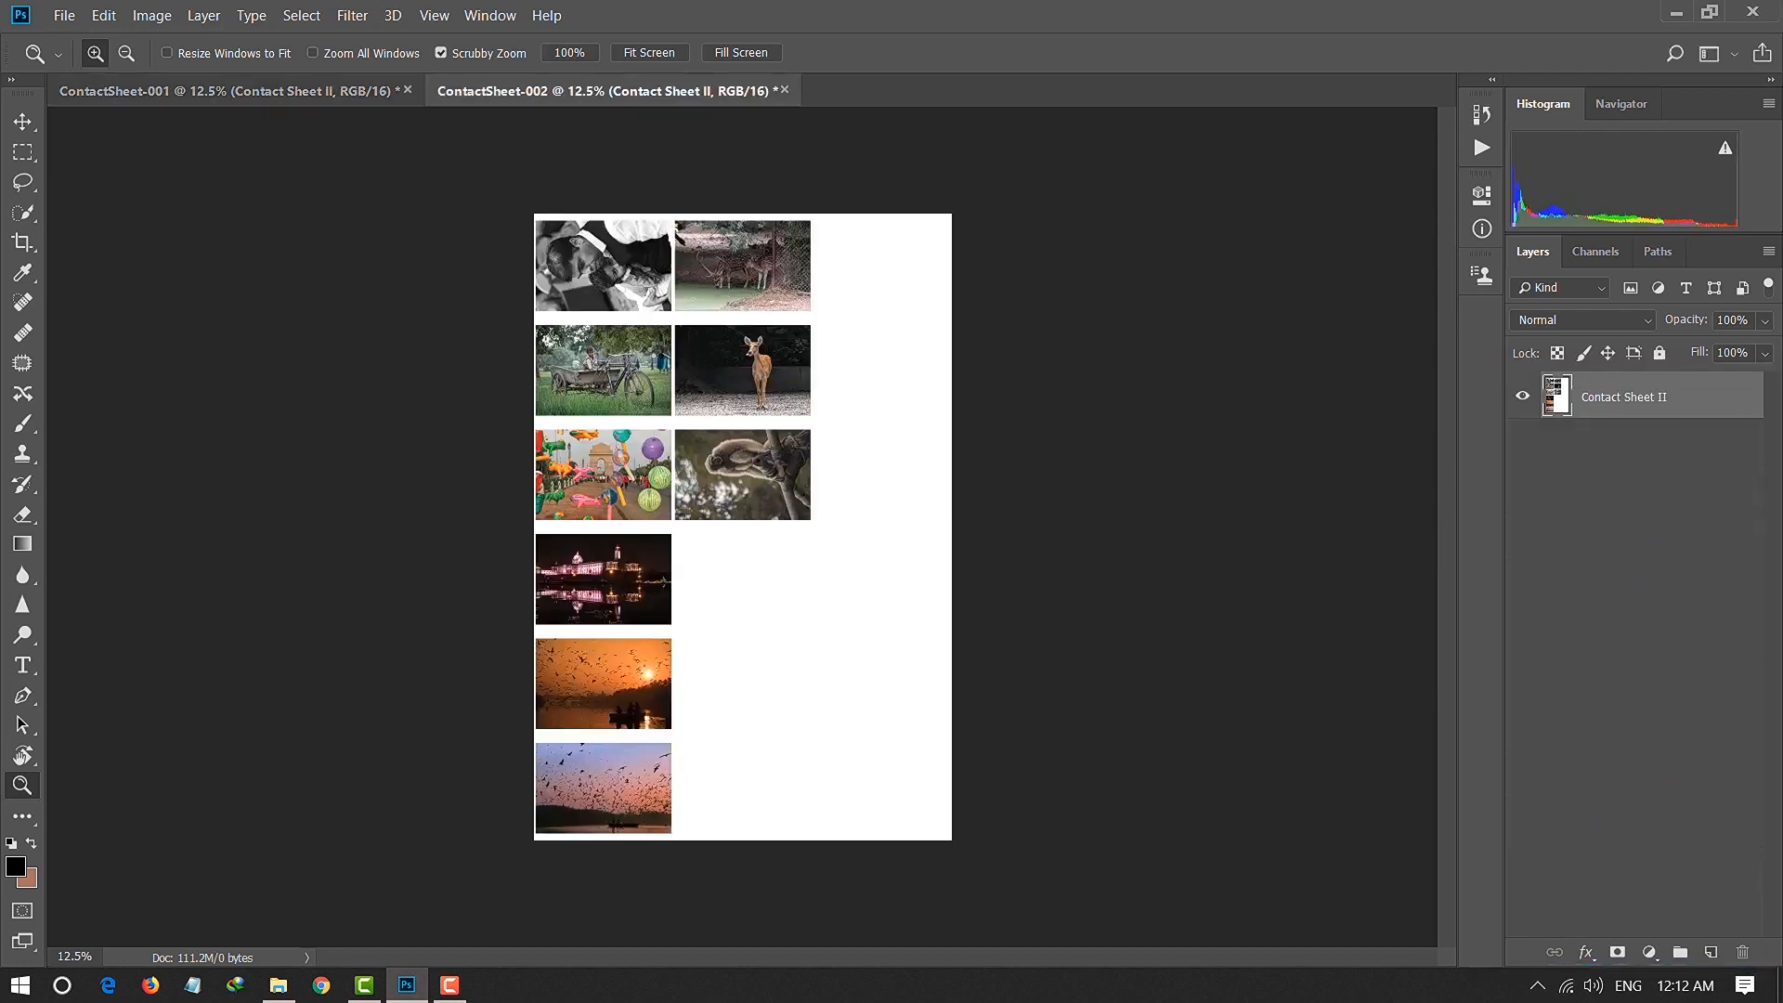
{"action": "left_click", "coordinate": [281, 92]}
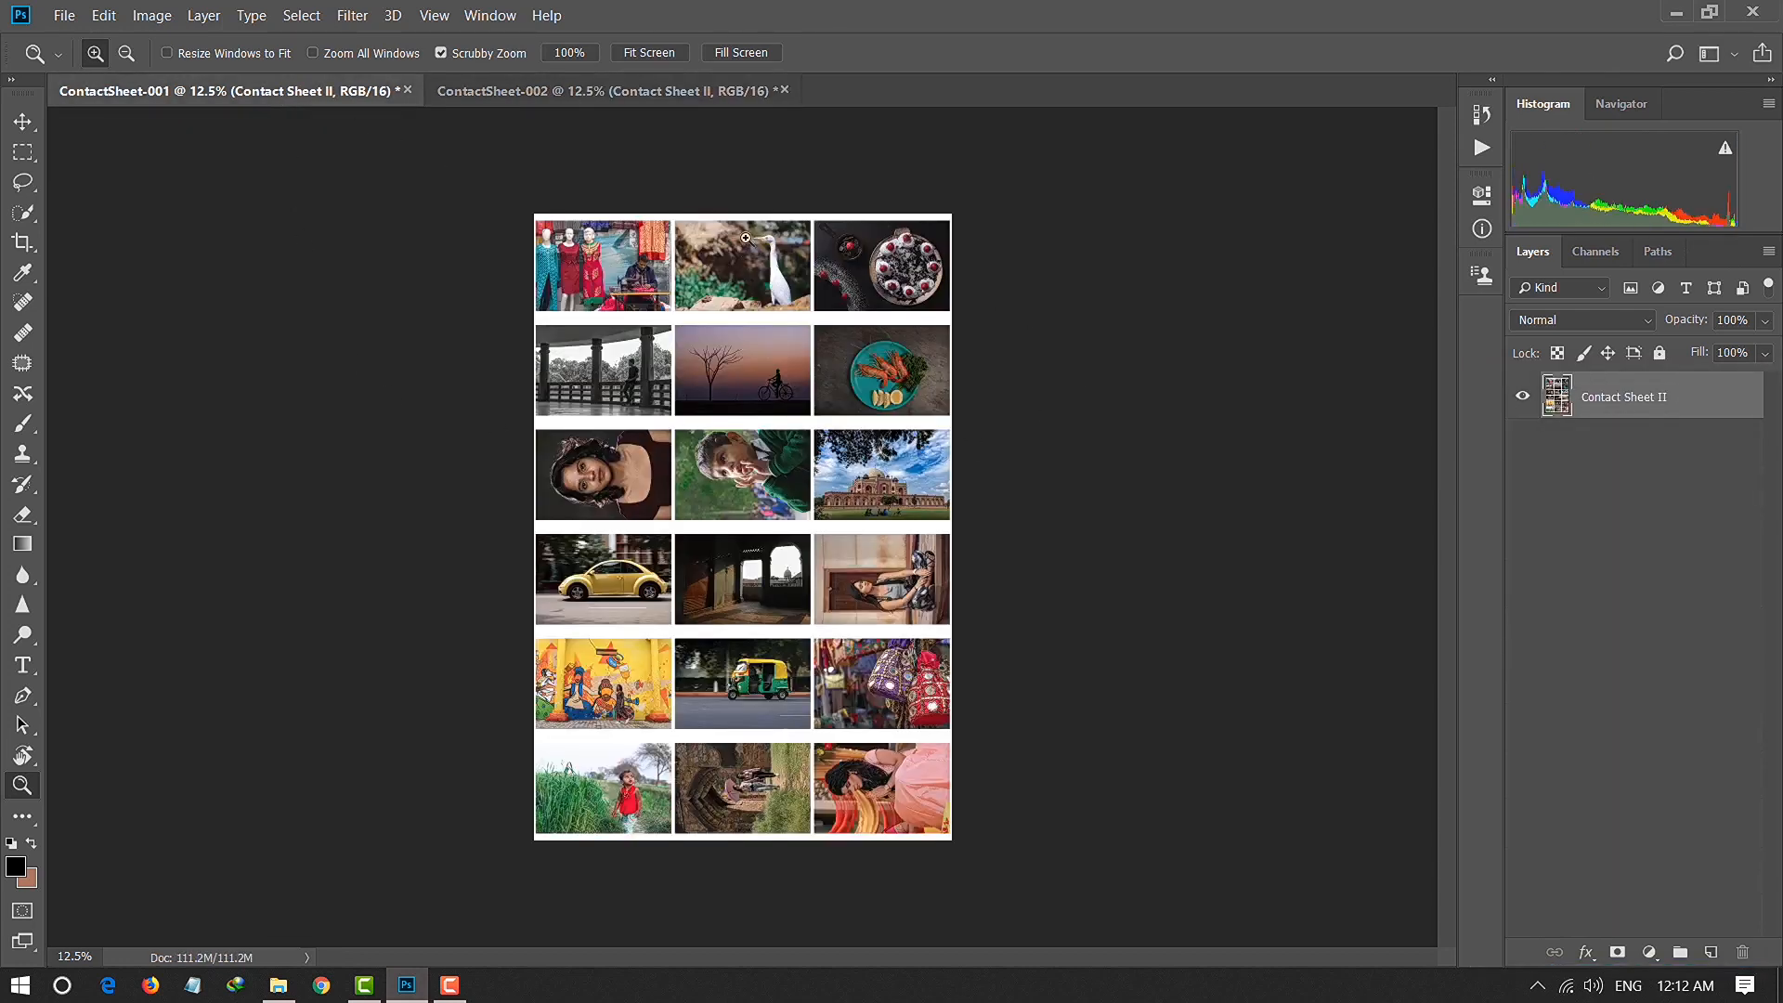
Compare the two generated contact sheets, ContactSheet-001 and ContactSheet-002, and return to ContactSheet-001.
{"action": "left_click_drag", "start_coordinate": [729, 290], "coordinate": [687, 311]}
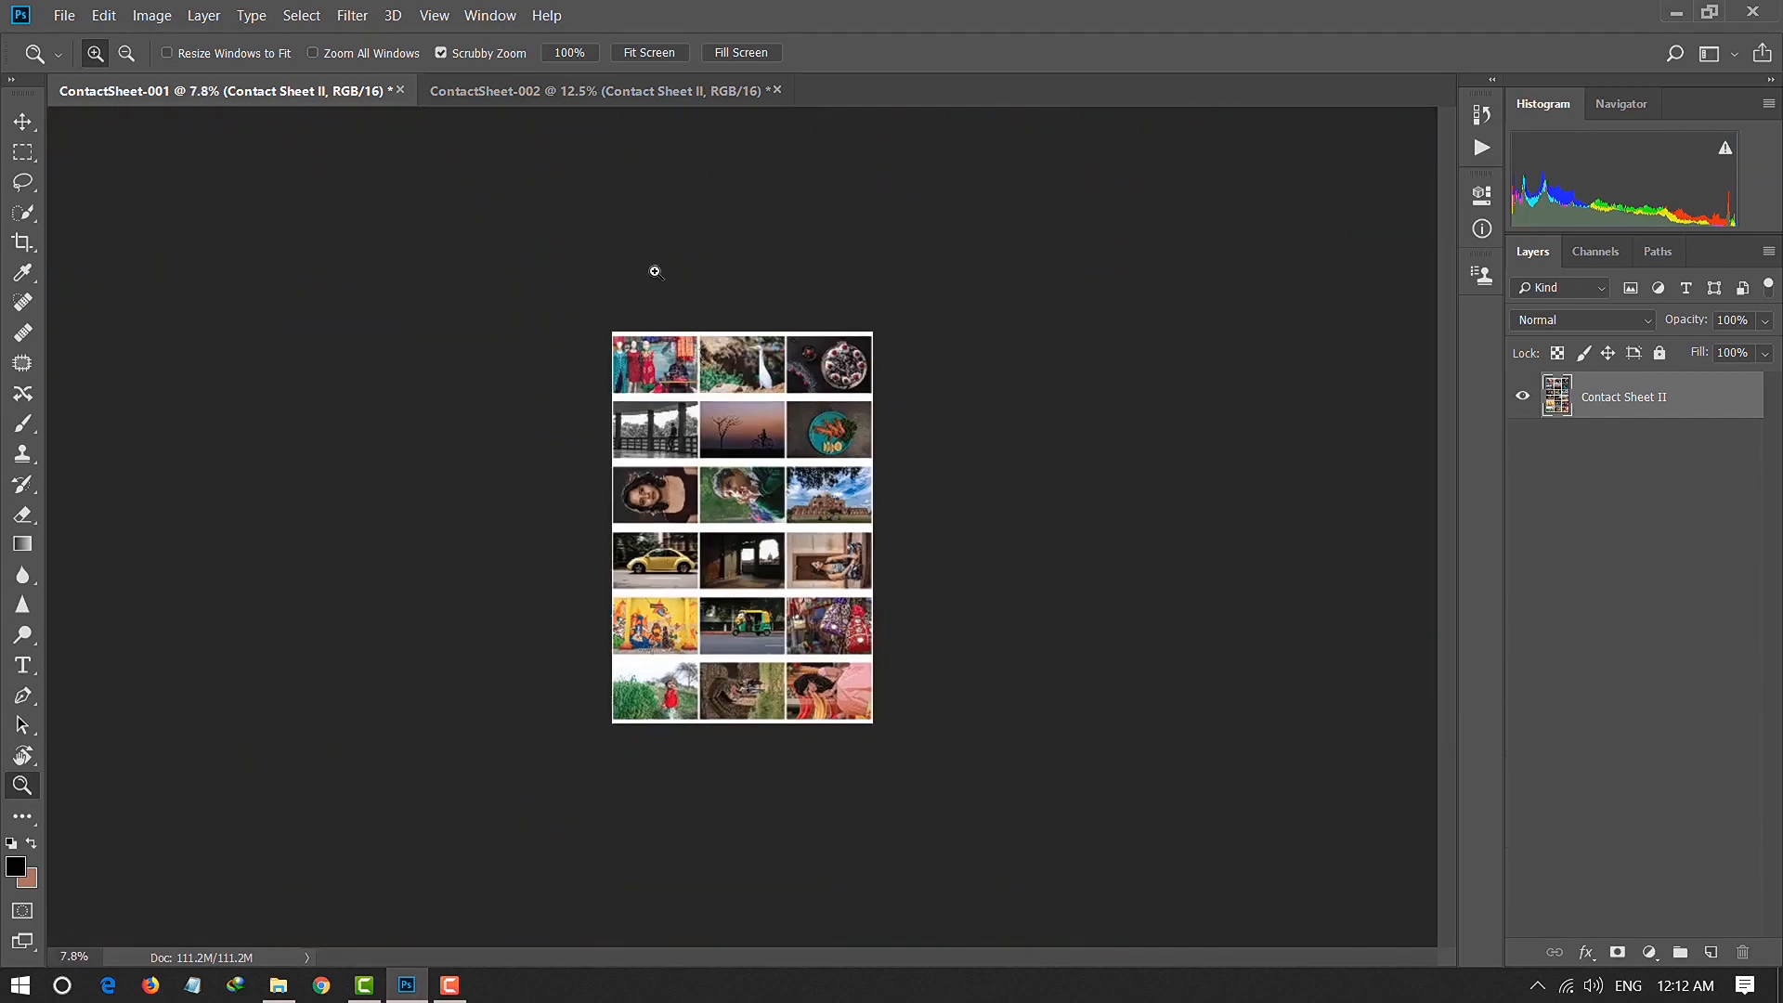
{"action": "left_click", "coordinate": [532, 93]}
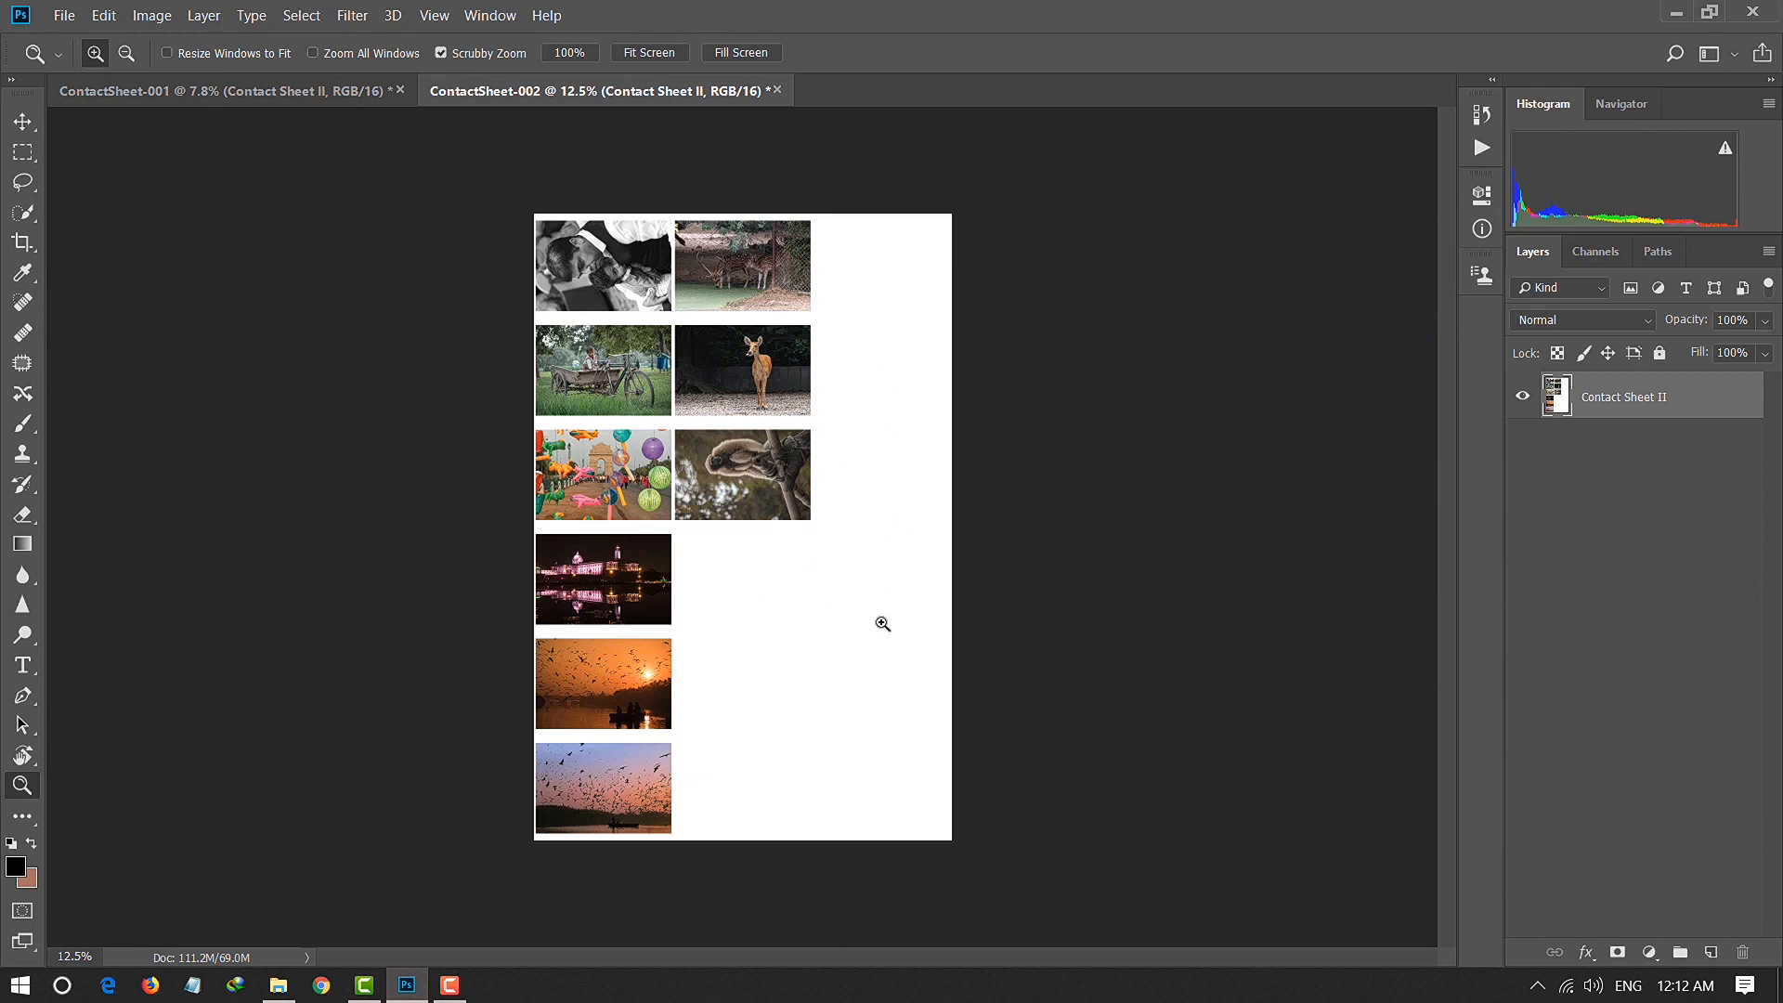
{"action": "scroll", "coordinate": [680, 340], "scroll_direction": "up", "scroll_amount": 1}
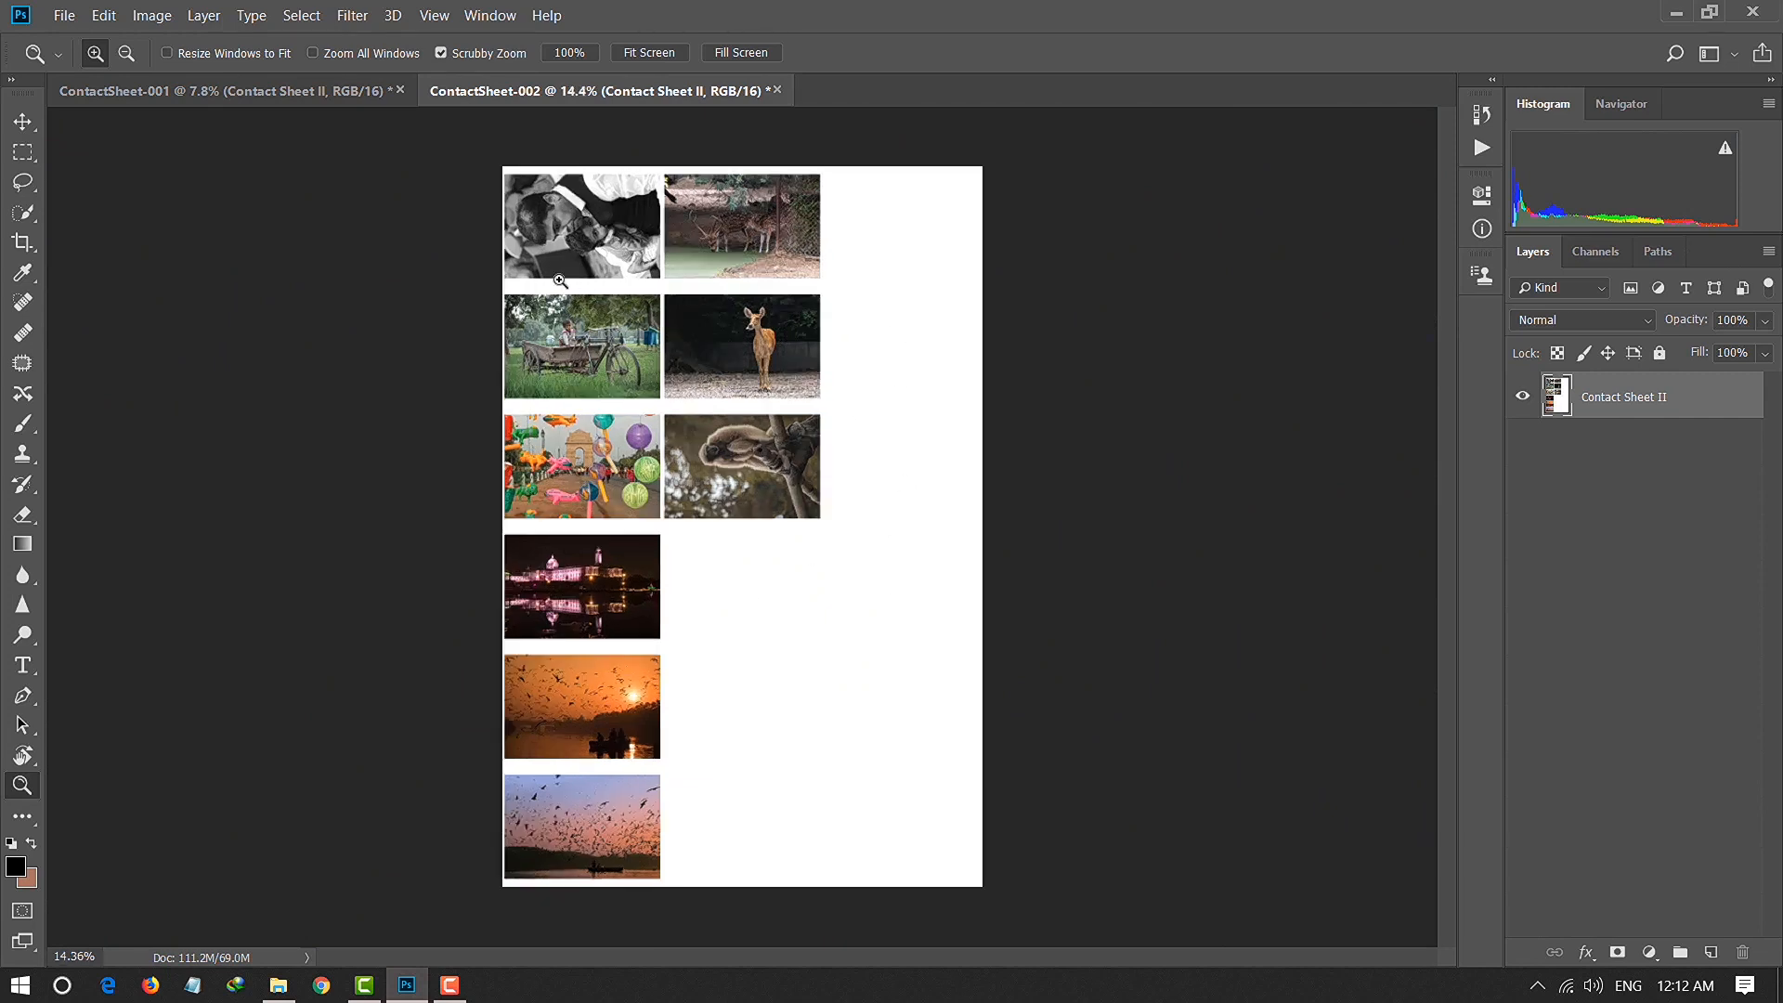
{"action": "left_click", "coordinate": [297, 98]}
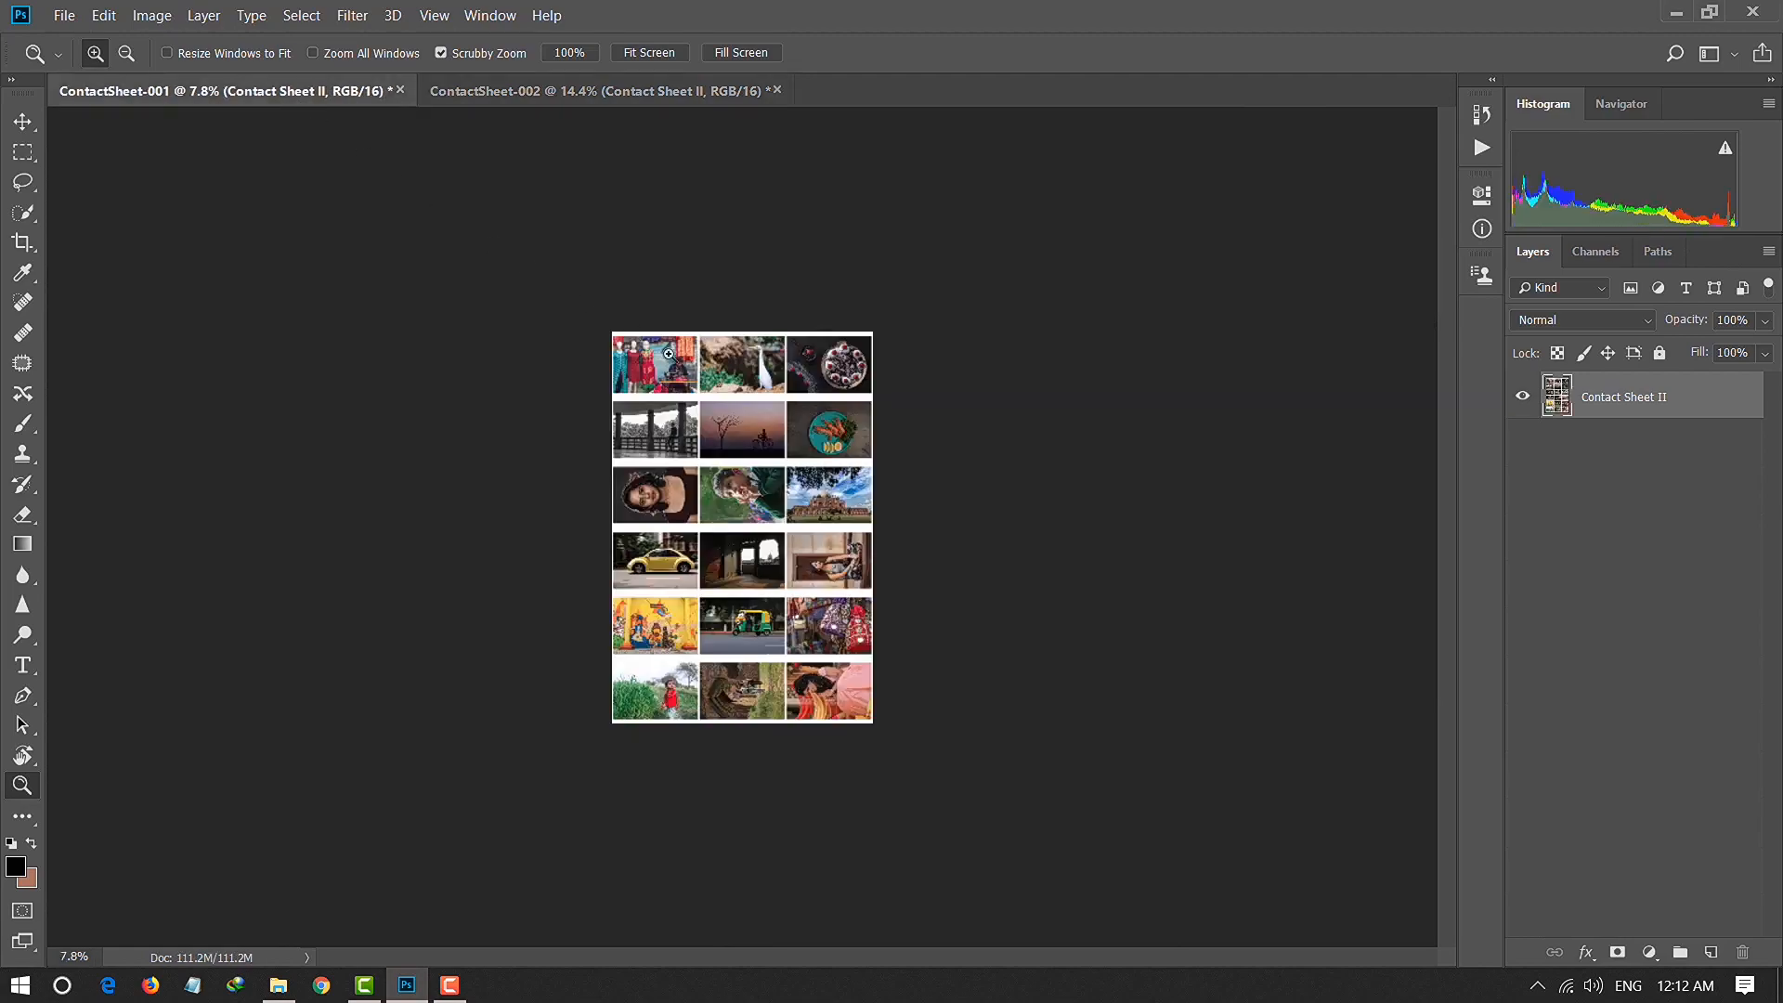
{"action": "scroll", "coordinate": [735, 412], "scroll_direction": "up", "scroll_amount": 2}
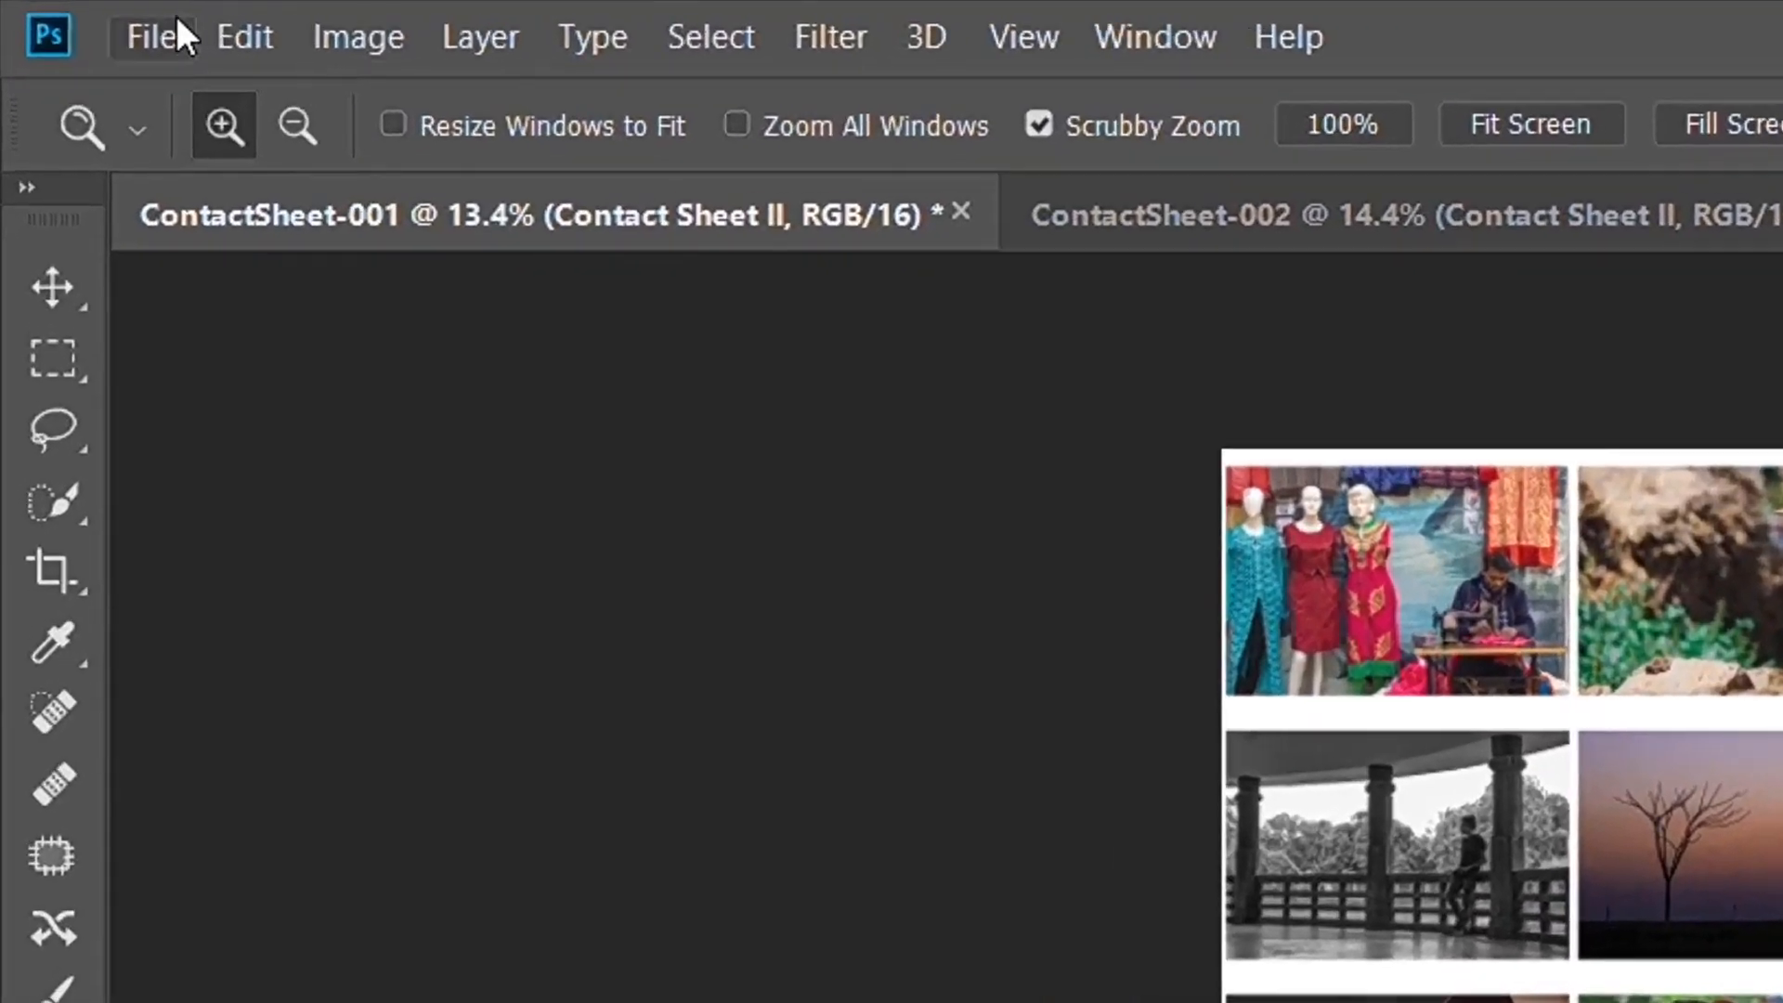
Save ContactSheet-001 to the Desktop as a JPEG with Maximum quality 12 and the Baseline ("Standard") format.
{"action": "left_click", "coordinate": [67, 16]}
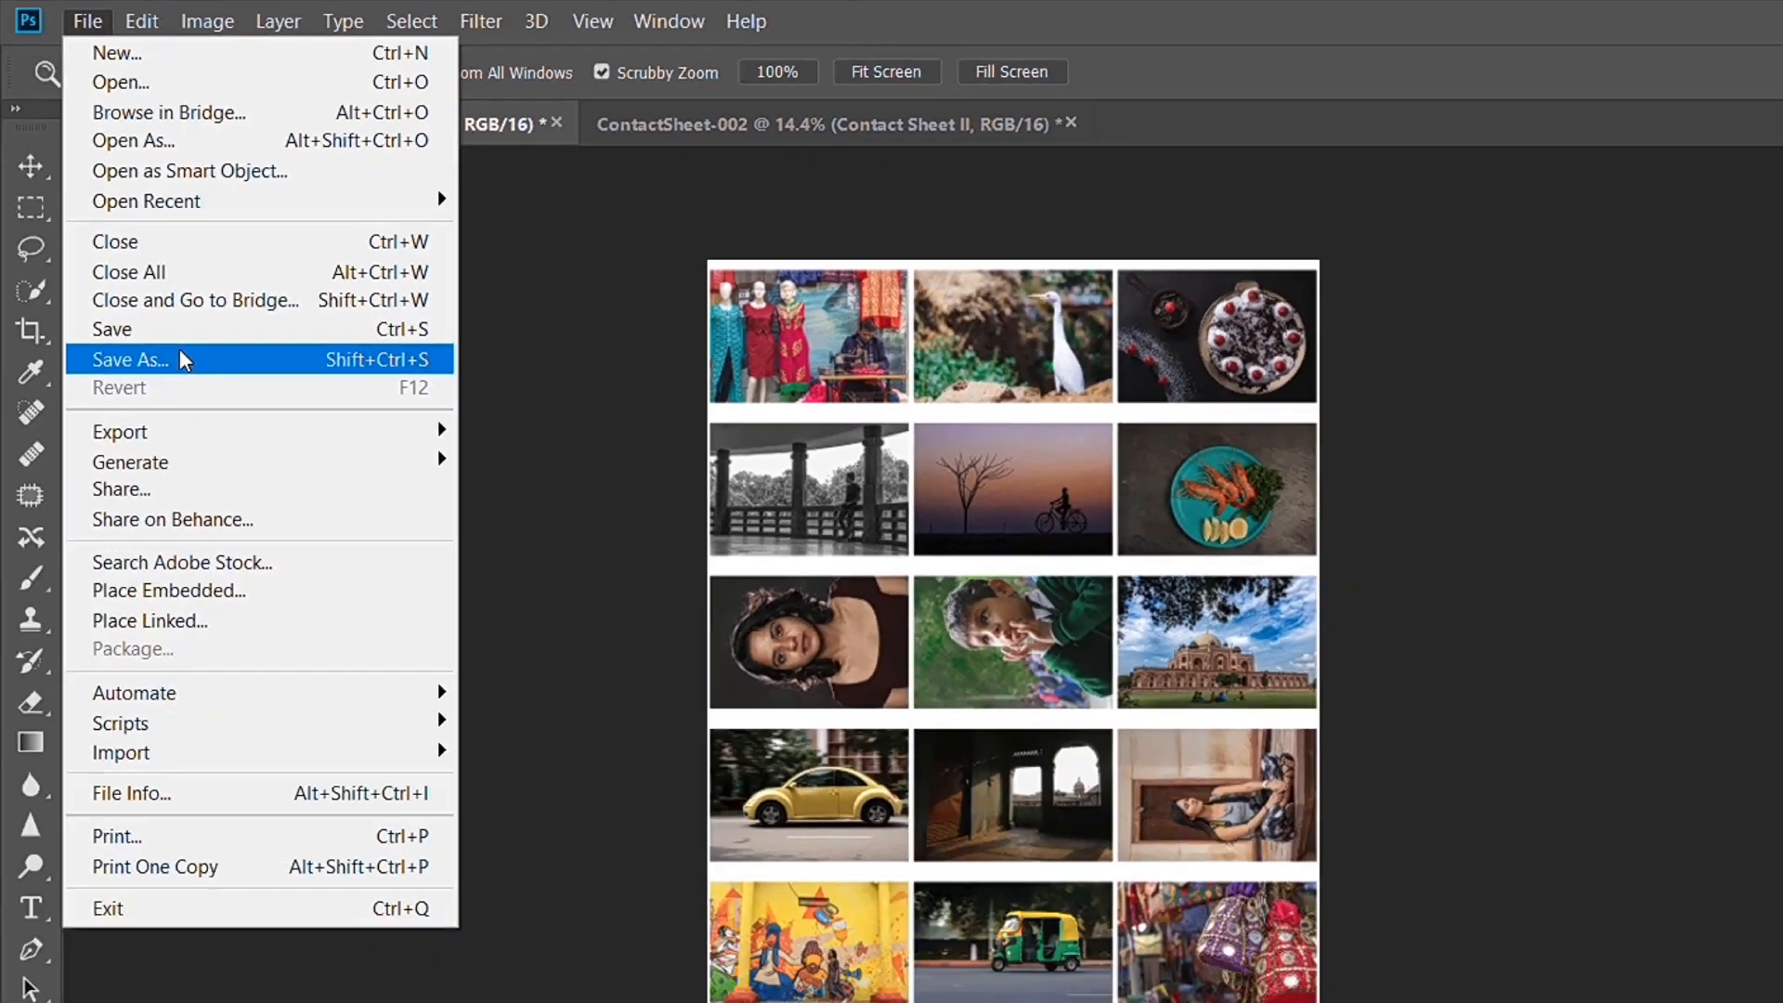
{"action": "left_click", "coordinate": [301, 603]}
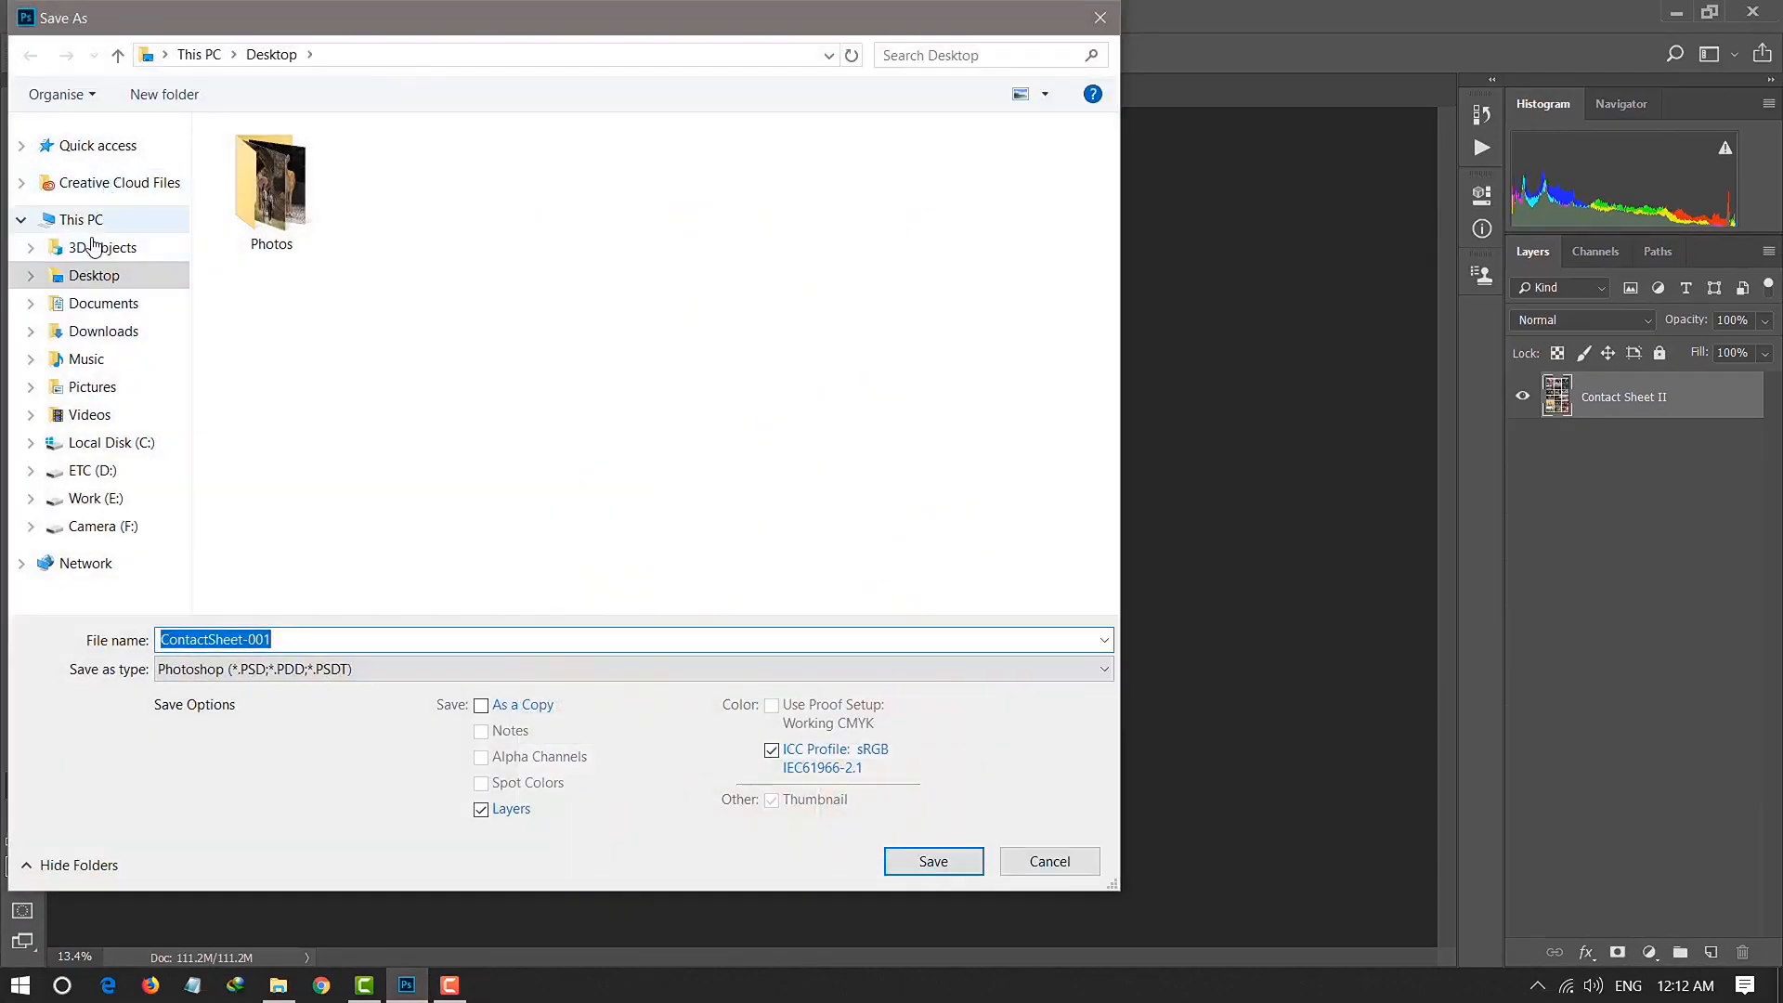
{"action": "left_click", "coordinate": [91, 279]}
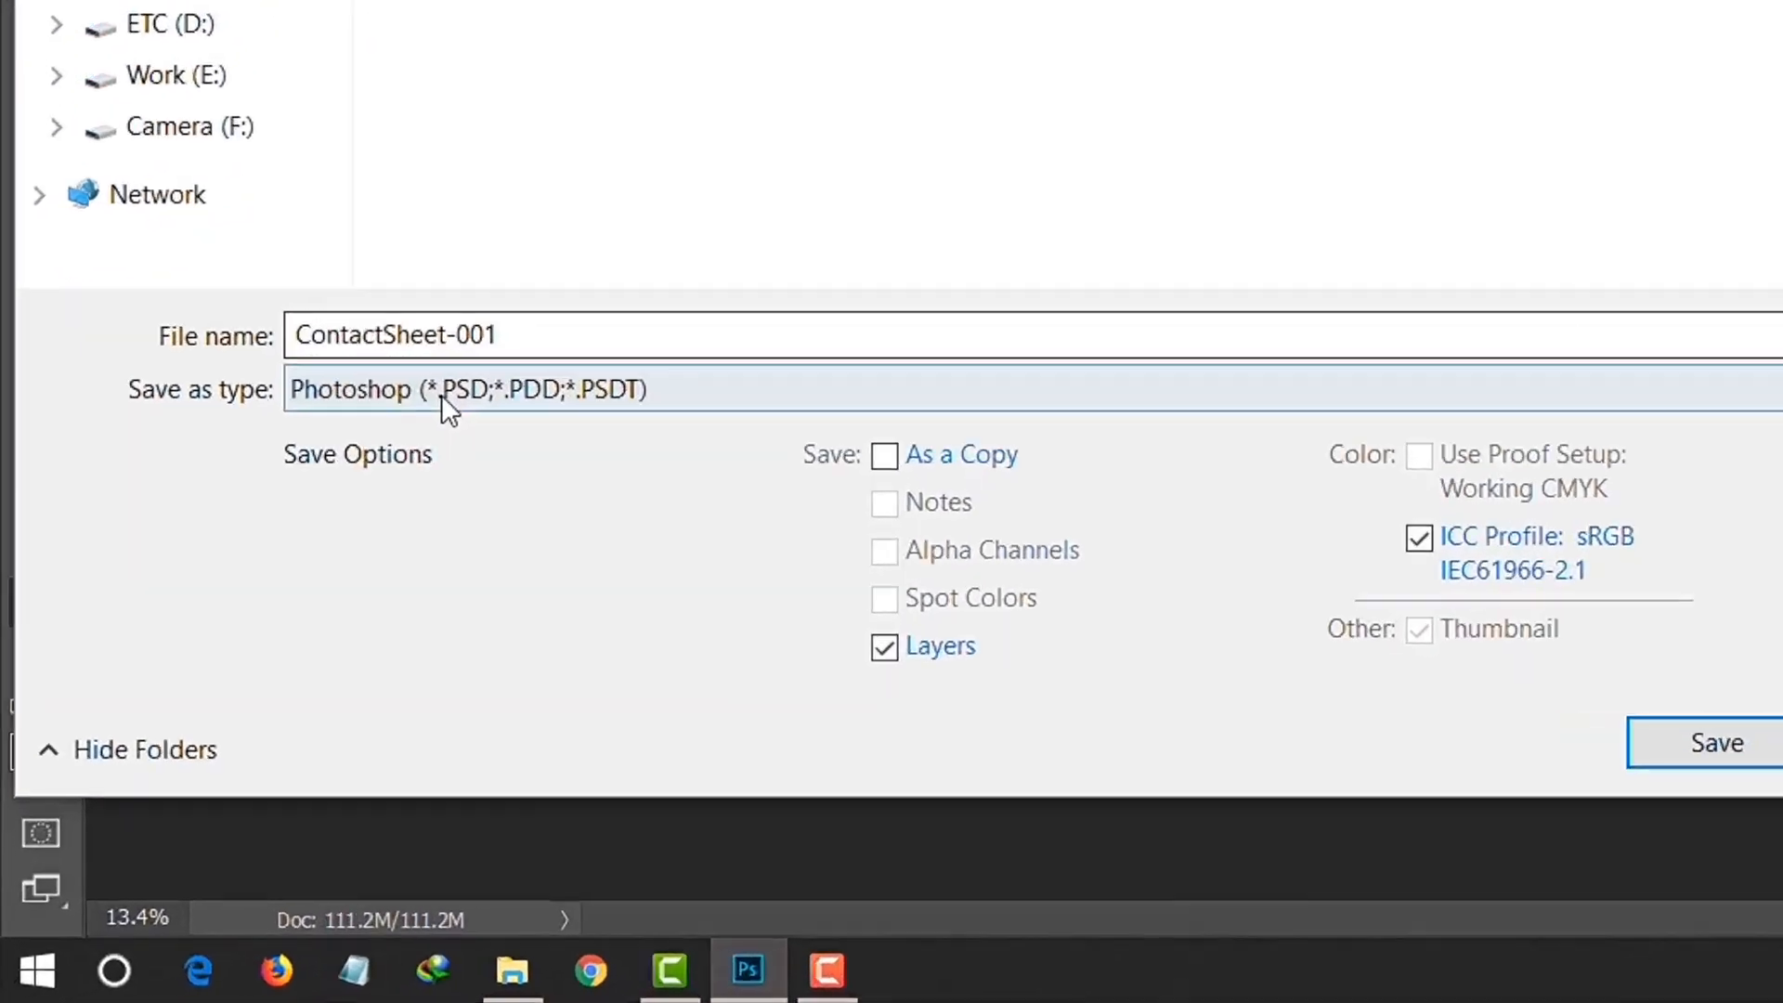
{"action": "left_click", "coordinate": [232, 669]}
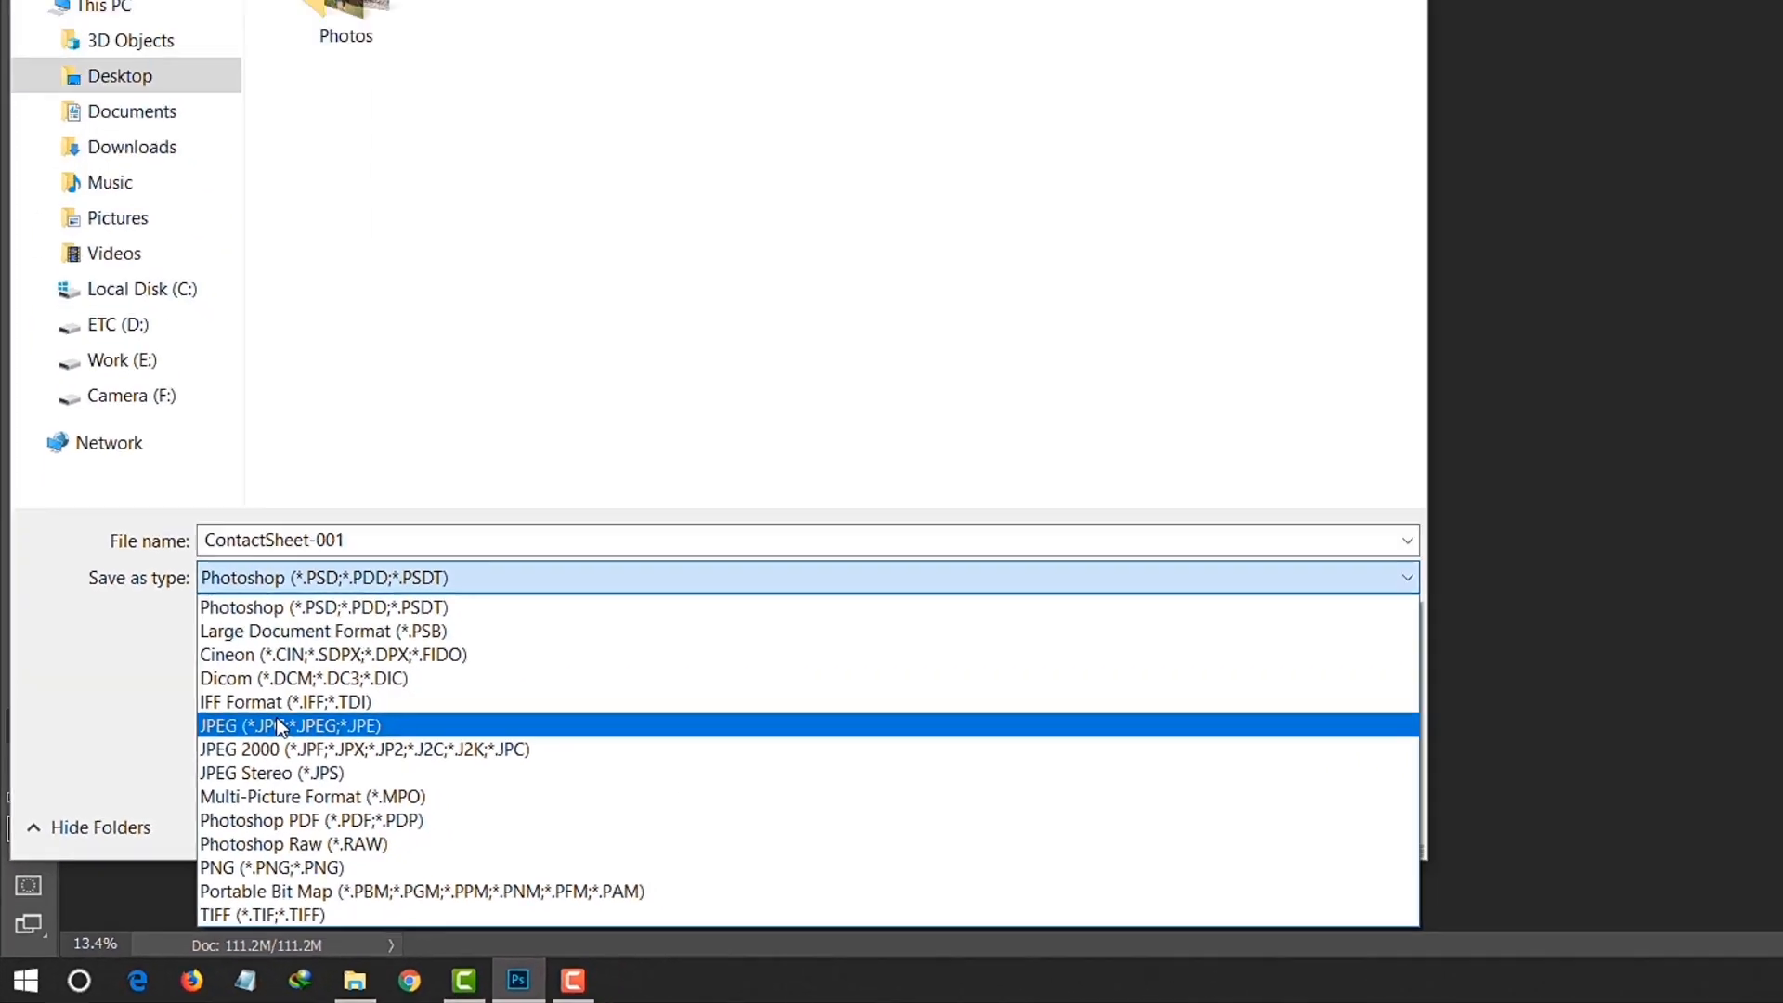
{"action": "left_click", "coordinate": [470, 529]}
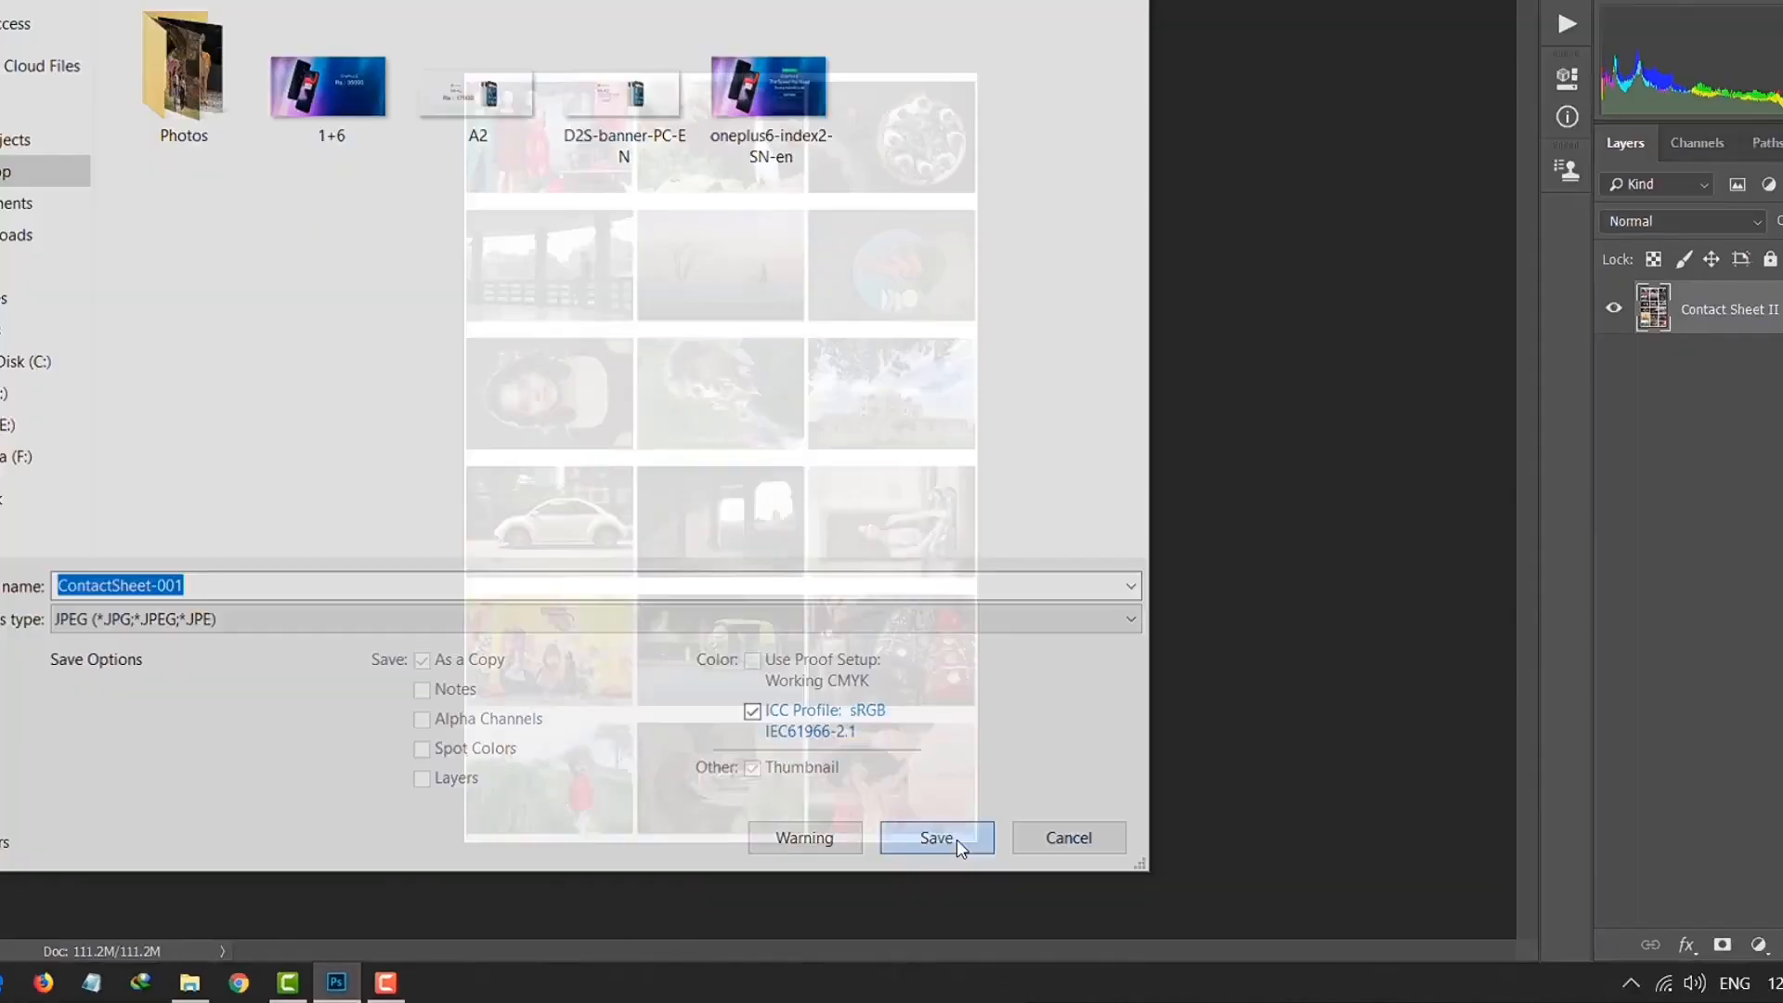
{"action": "left_click", "coordinate": [957, 839]}
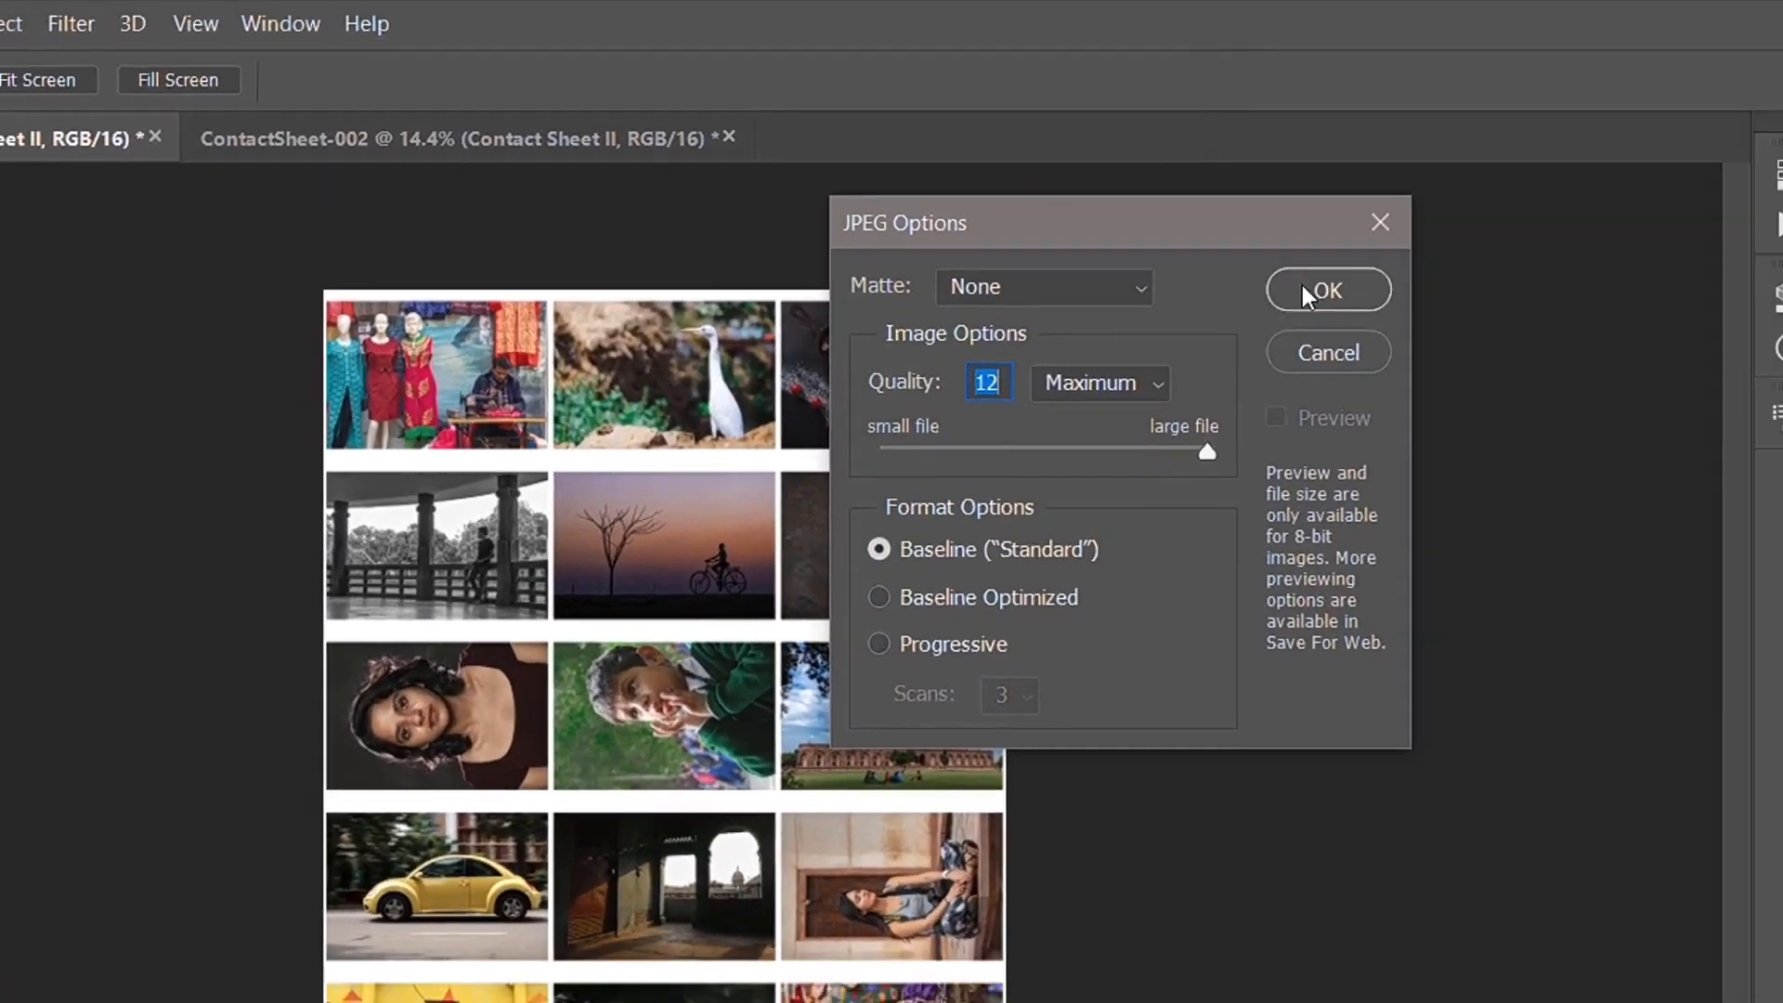
{"action": "left_click", "coordinate": [1352, 306]}
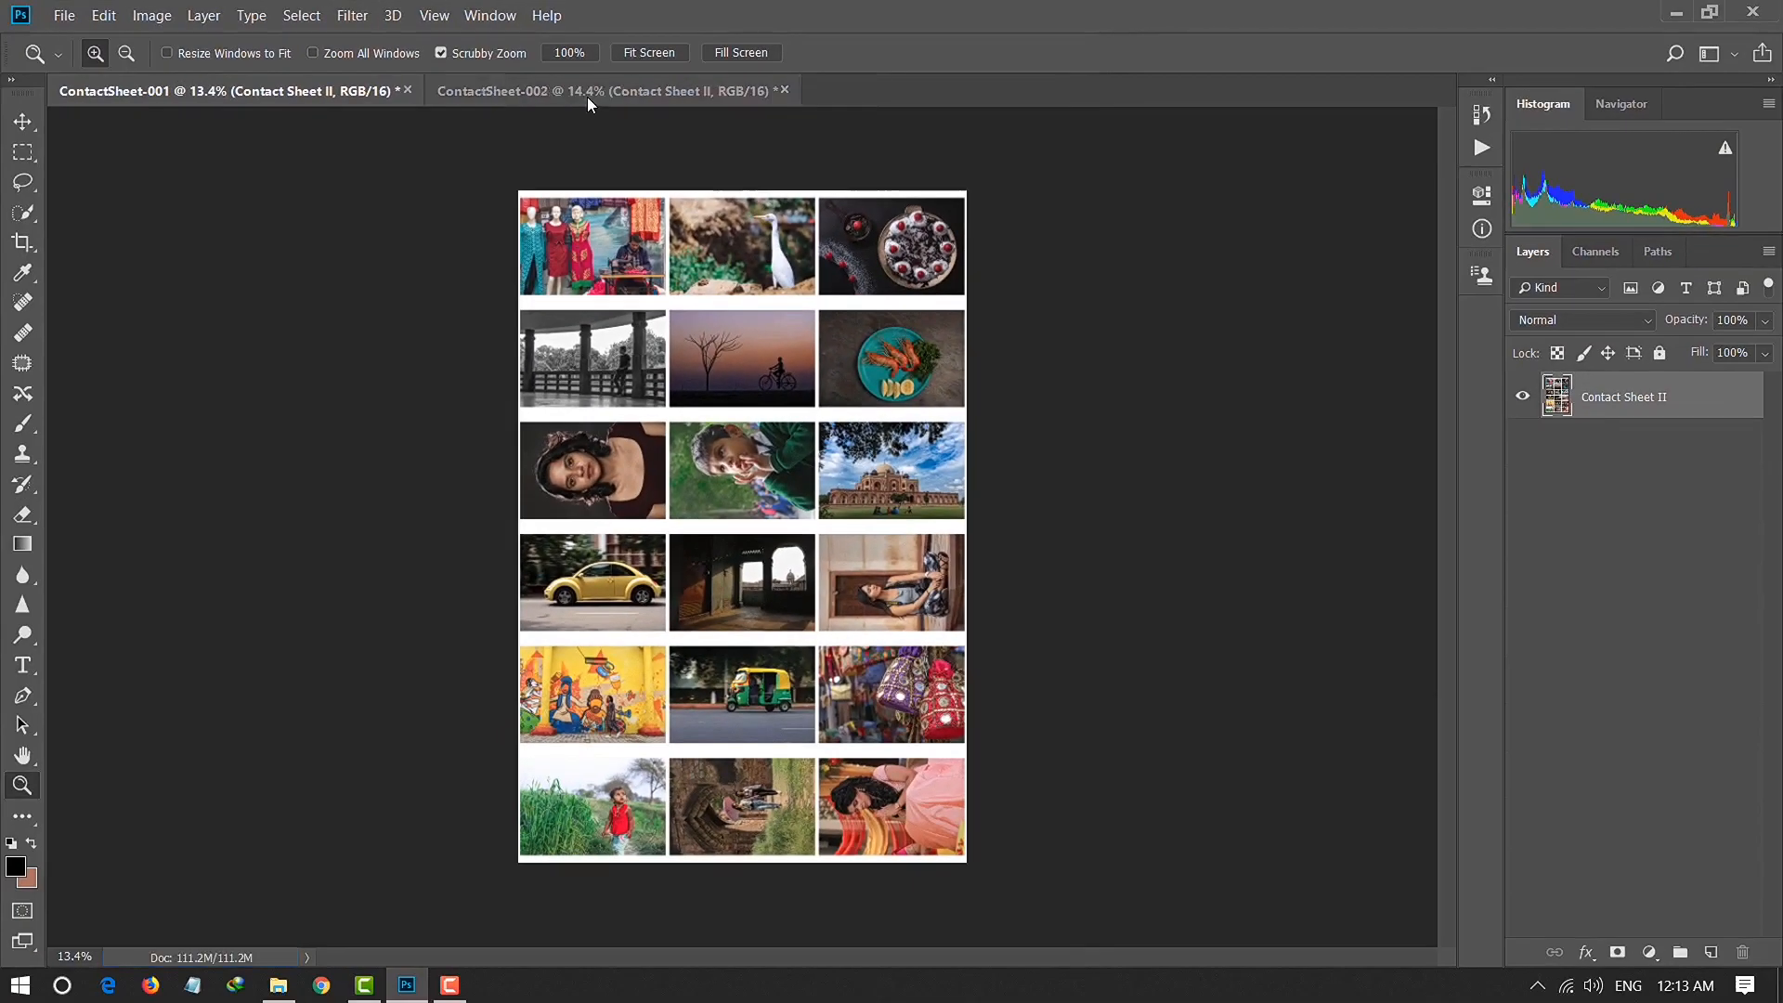
Save the ContactSheet-002 document to the Desktop as a JPEG with Maximum quality 12 and the Baseline ("Standard") format.
{"action": "left_click", "coordinate": [583, 87]}
{"action": "left_click", "coordinate": [61, 16]}
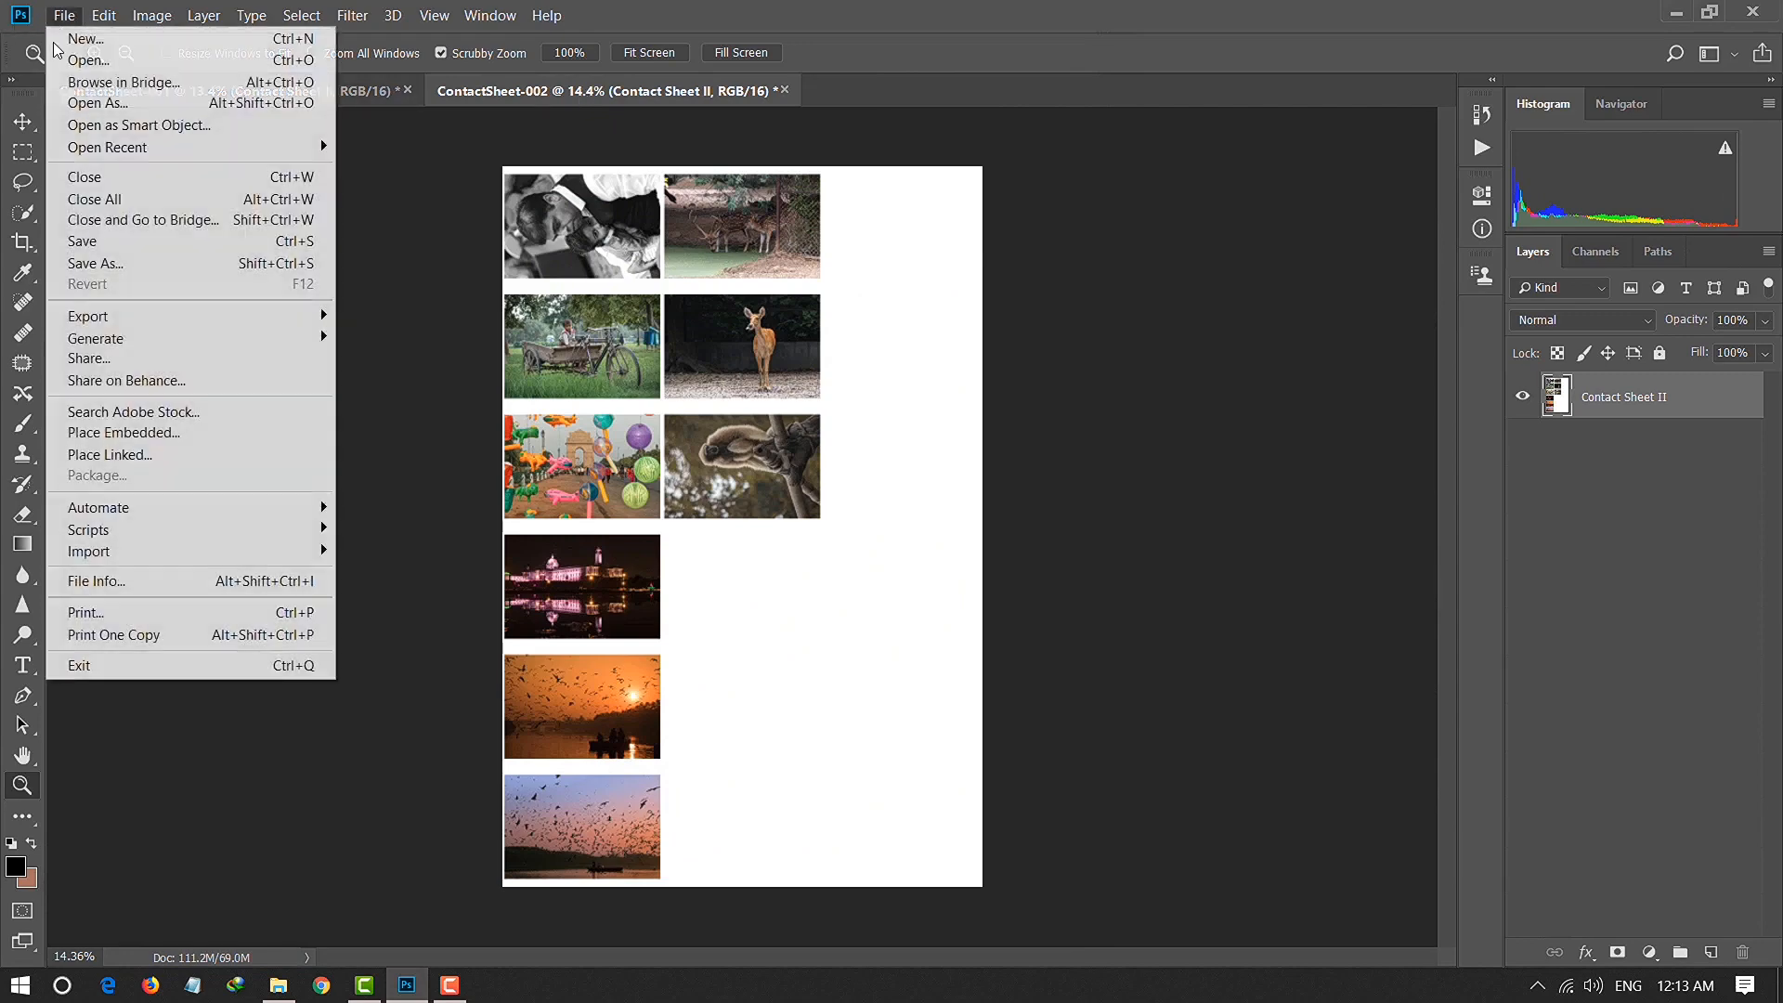
{"action": "left_click", "coordinate": [130, 265]}
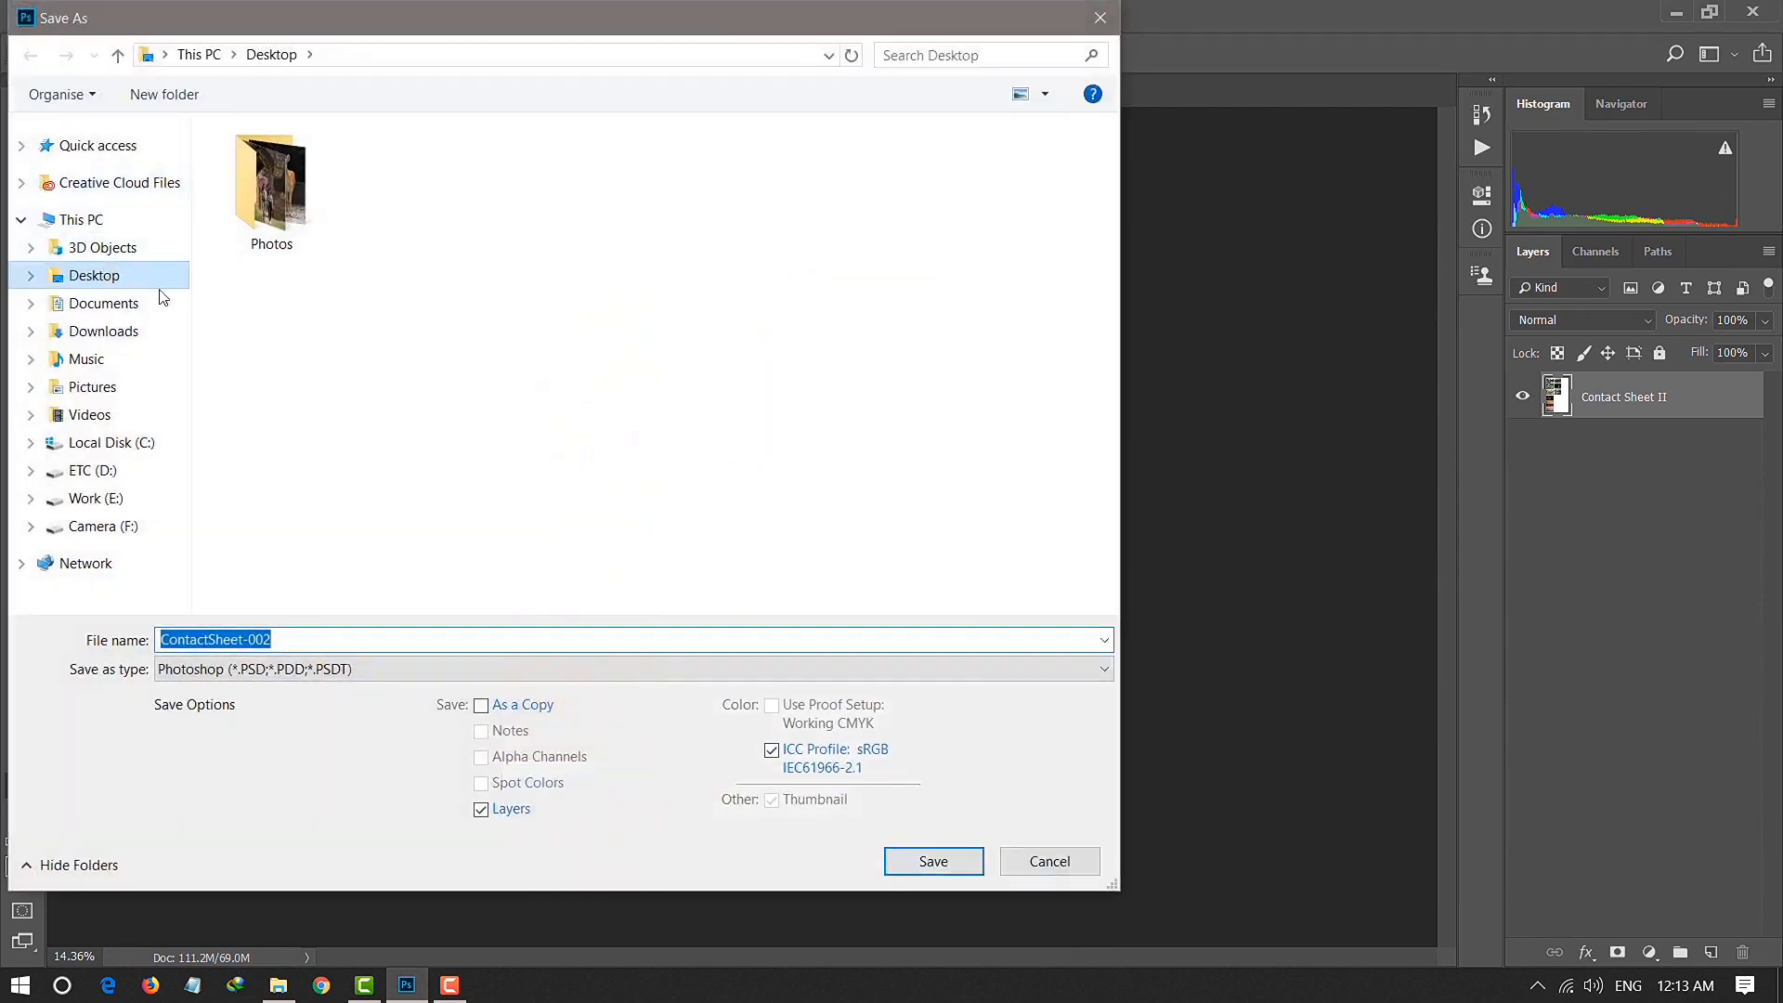
{"action": "left_click", "coordinate": [445, 668]}
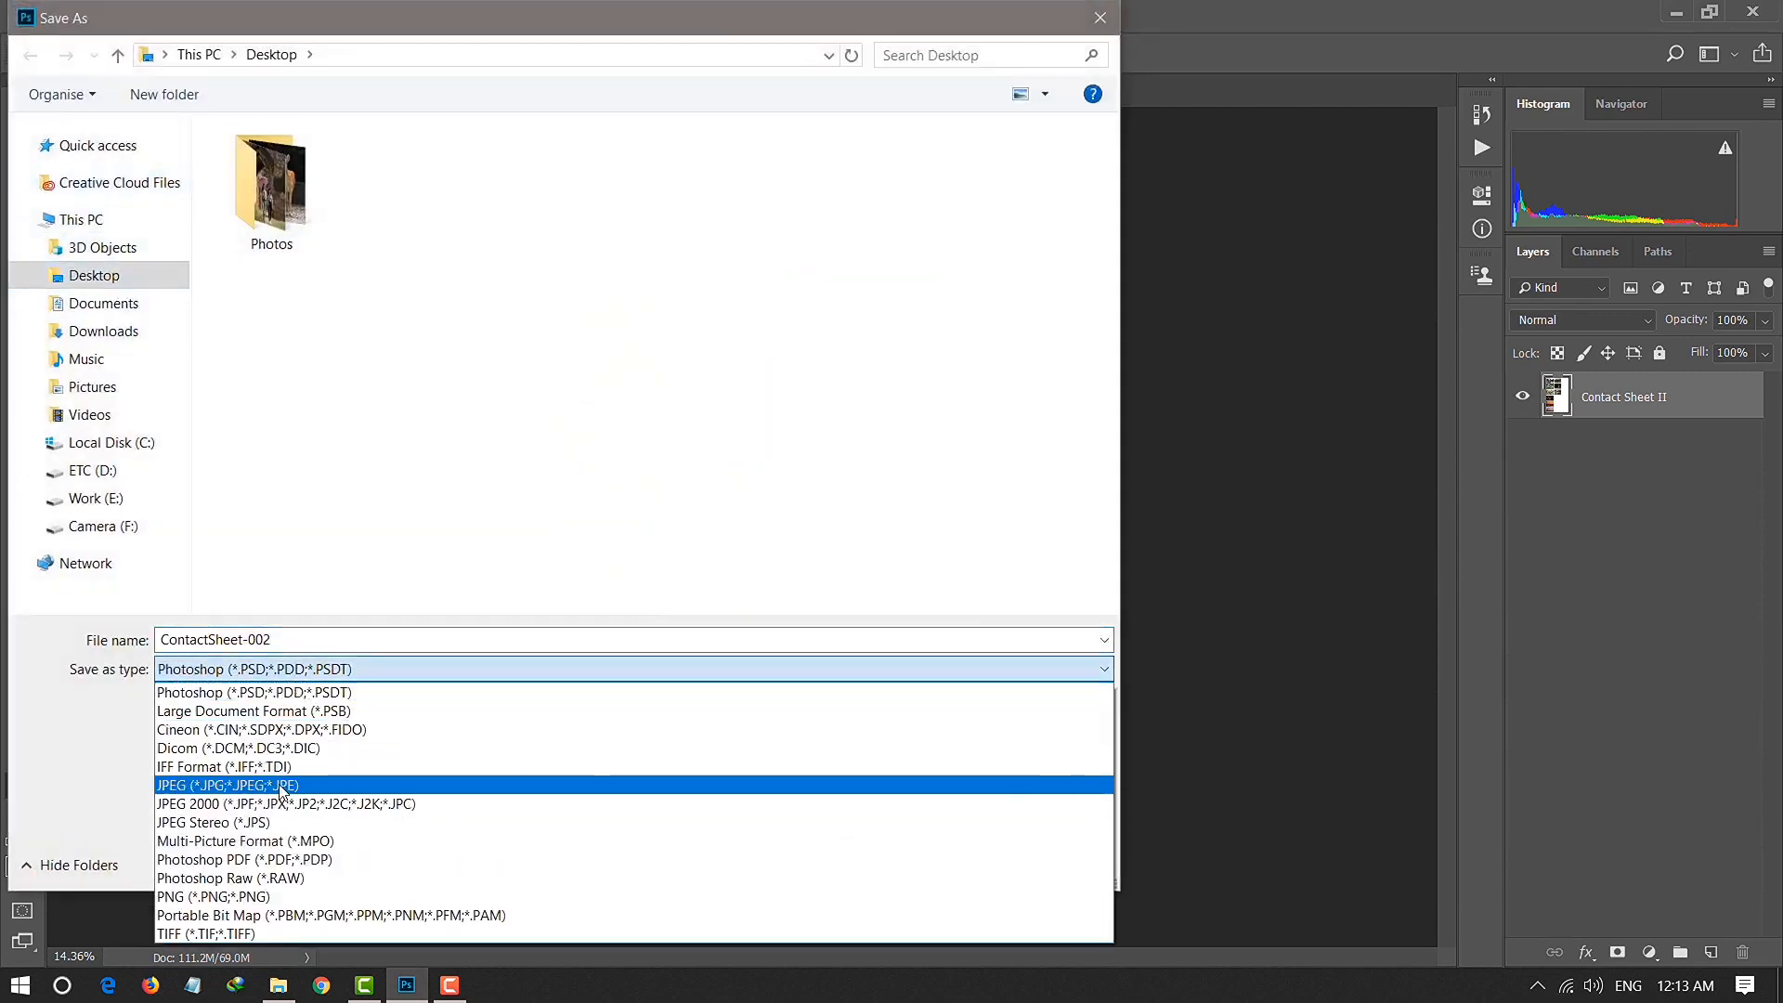
{"action": "left_click", "coordinate": [993, 782]}
{"action": "left_click", "coordinate": [933, 861]}
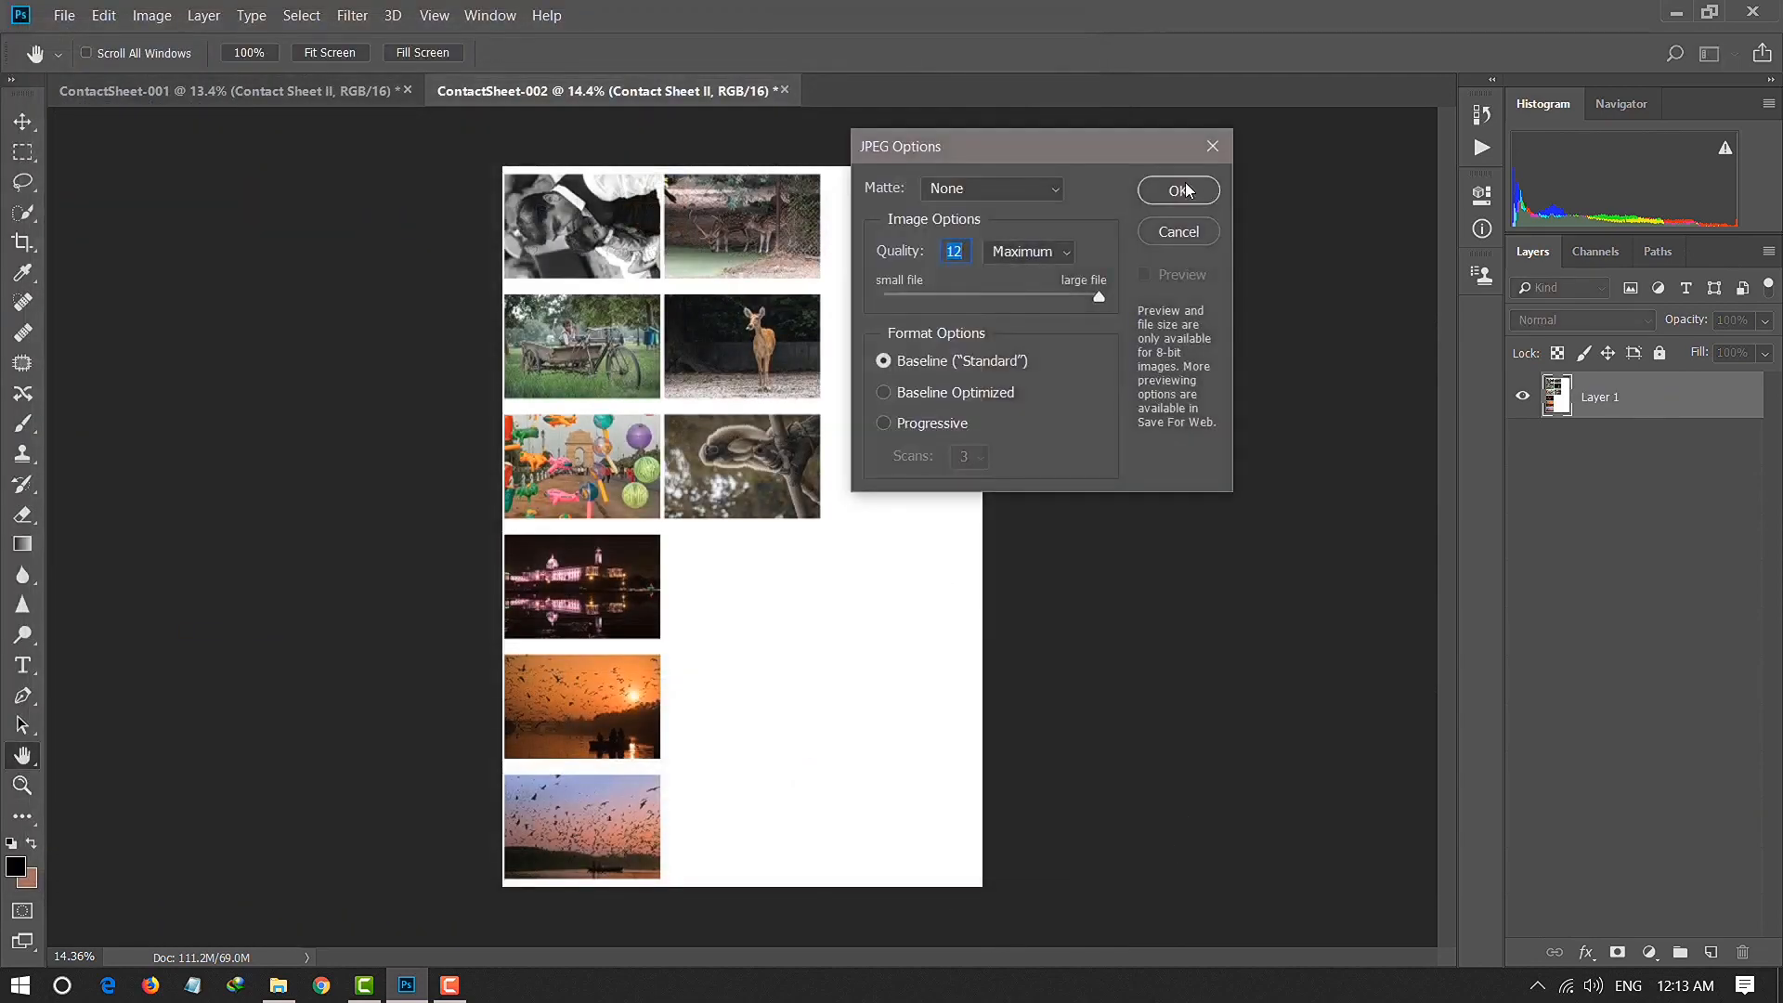
{"action": "left_click", "coordinate": [1177, 190]}
Minimize Photoshop, open the saved ContactSheet-001 image from the desktop in Windows Photo Viewer and rotate it clockwise.
{"action": "left_click", "coordinate": [1676, 16]}
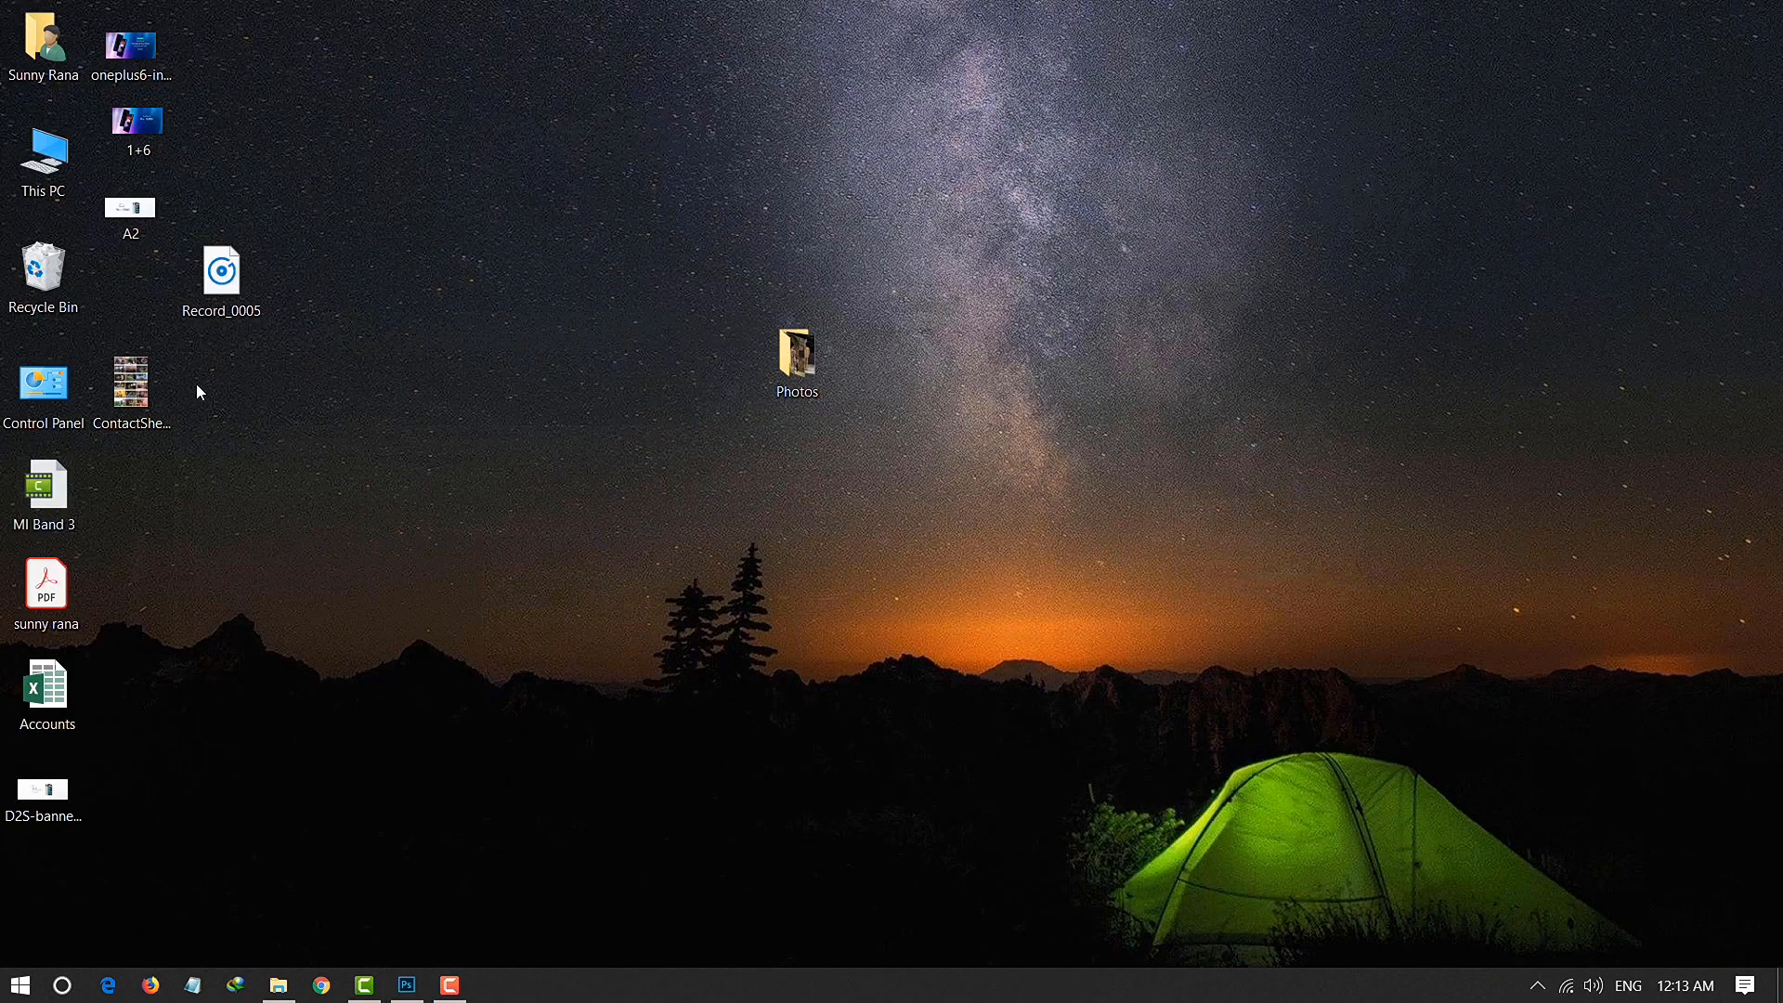
{"action": "double_click", "coordinate": [132, 394]}
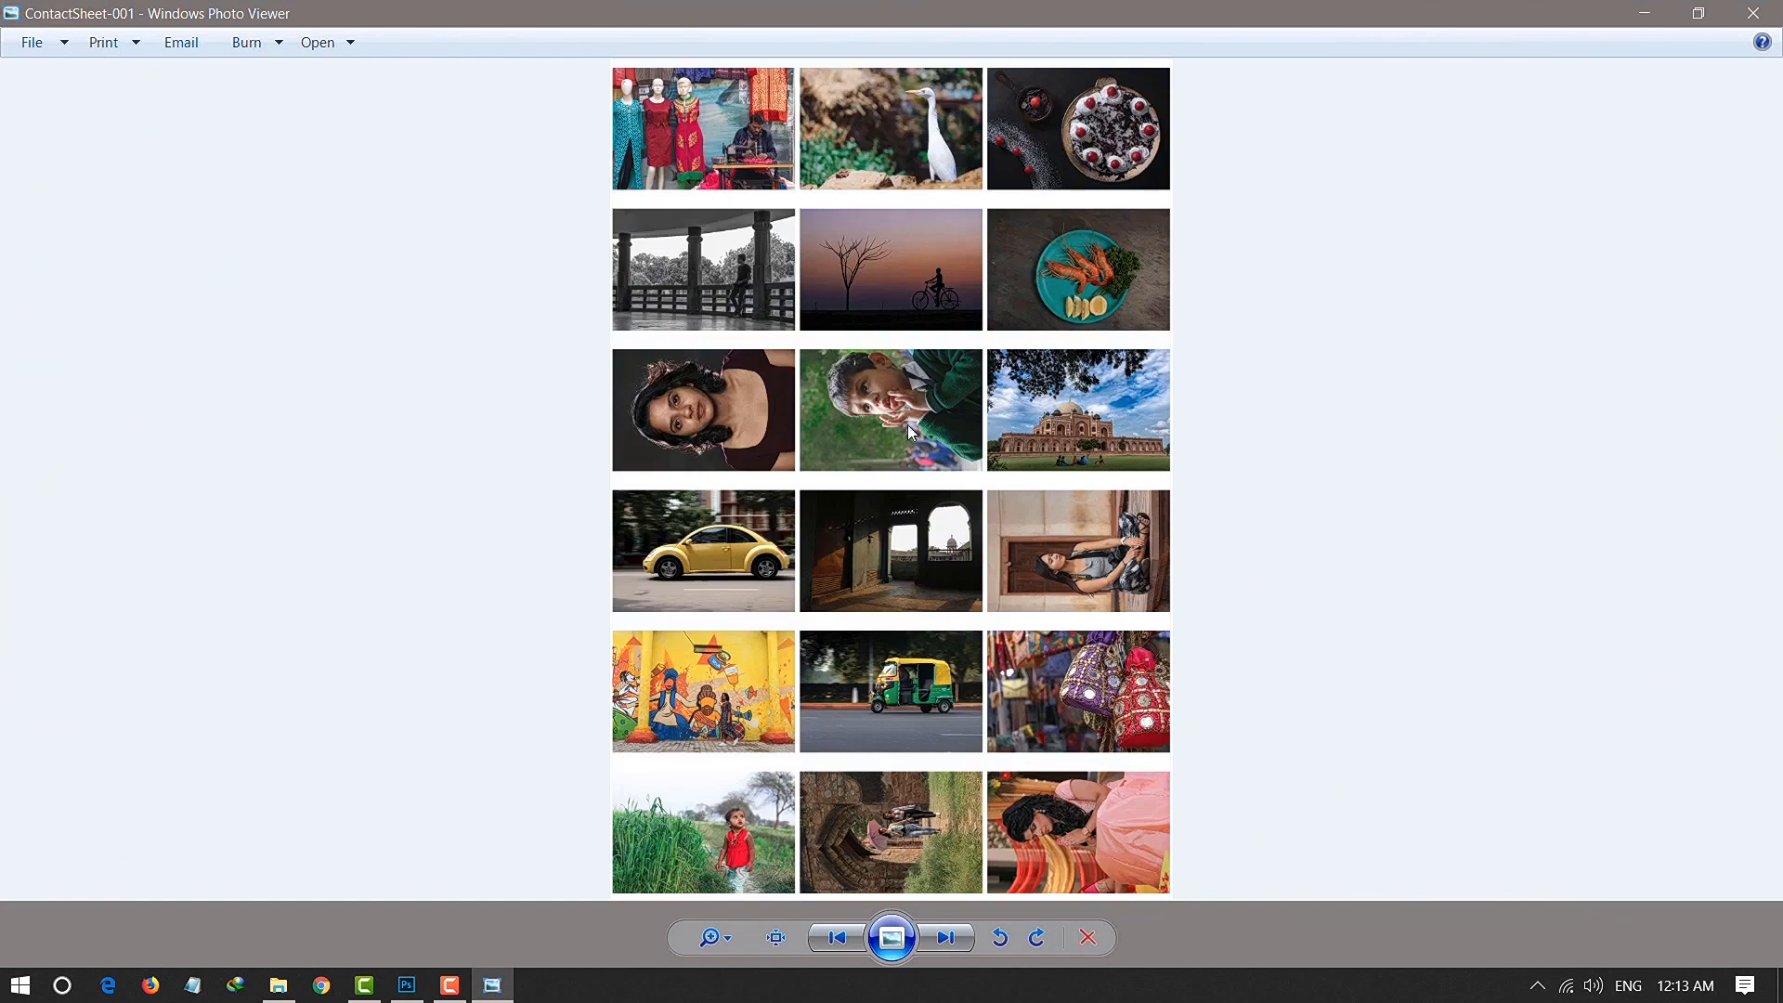
{"action": "left_click", "coordinate": [1036, 937]}
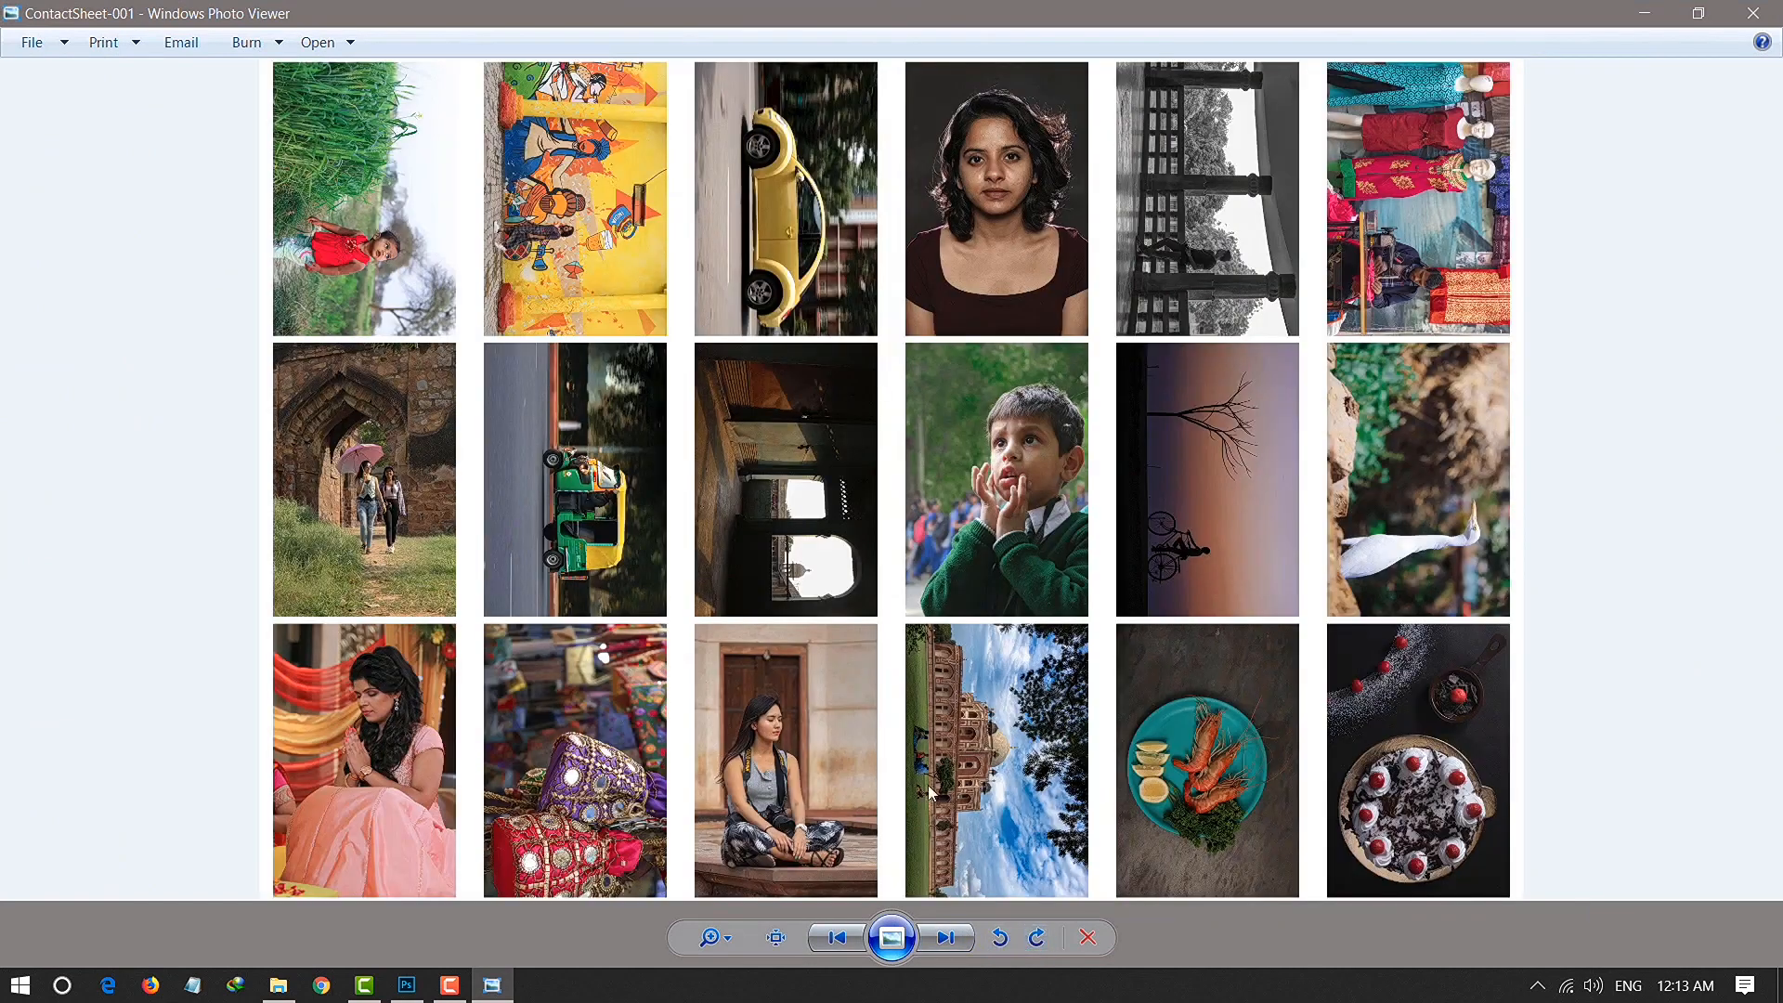
Examine the detail of the individual photos in ContactSheet-001 at actual size.
{"action": "left_click", "coordinate": [775, 937]}
{"action": "left_click_drag", "start_coordinate": [888, 334], "coordinate": [1209, 752]}
{"action": "left_click_drag", "start_coordinate": [600, 143], "coordinate": [1401, 830]}
{"action": "left_click_drag", "start_coordinate": [696, 668], "coordinate": [1154, 621]}
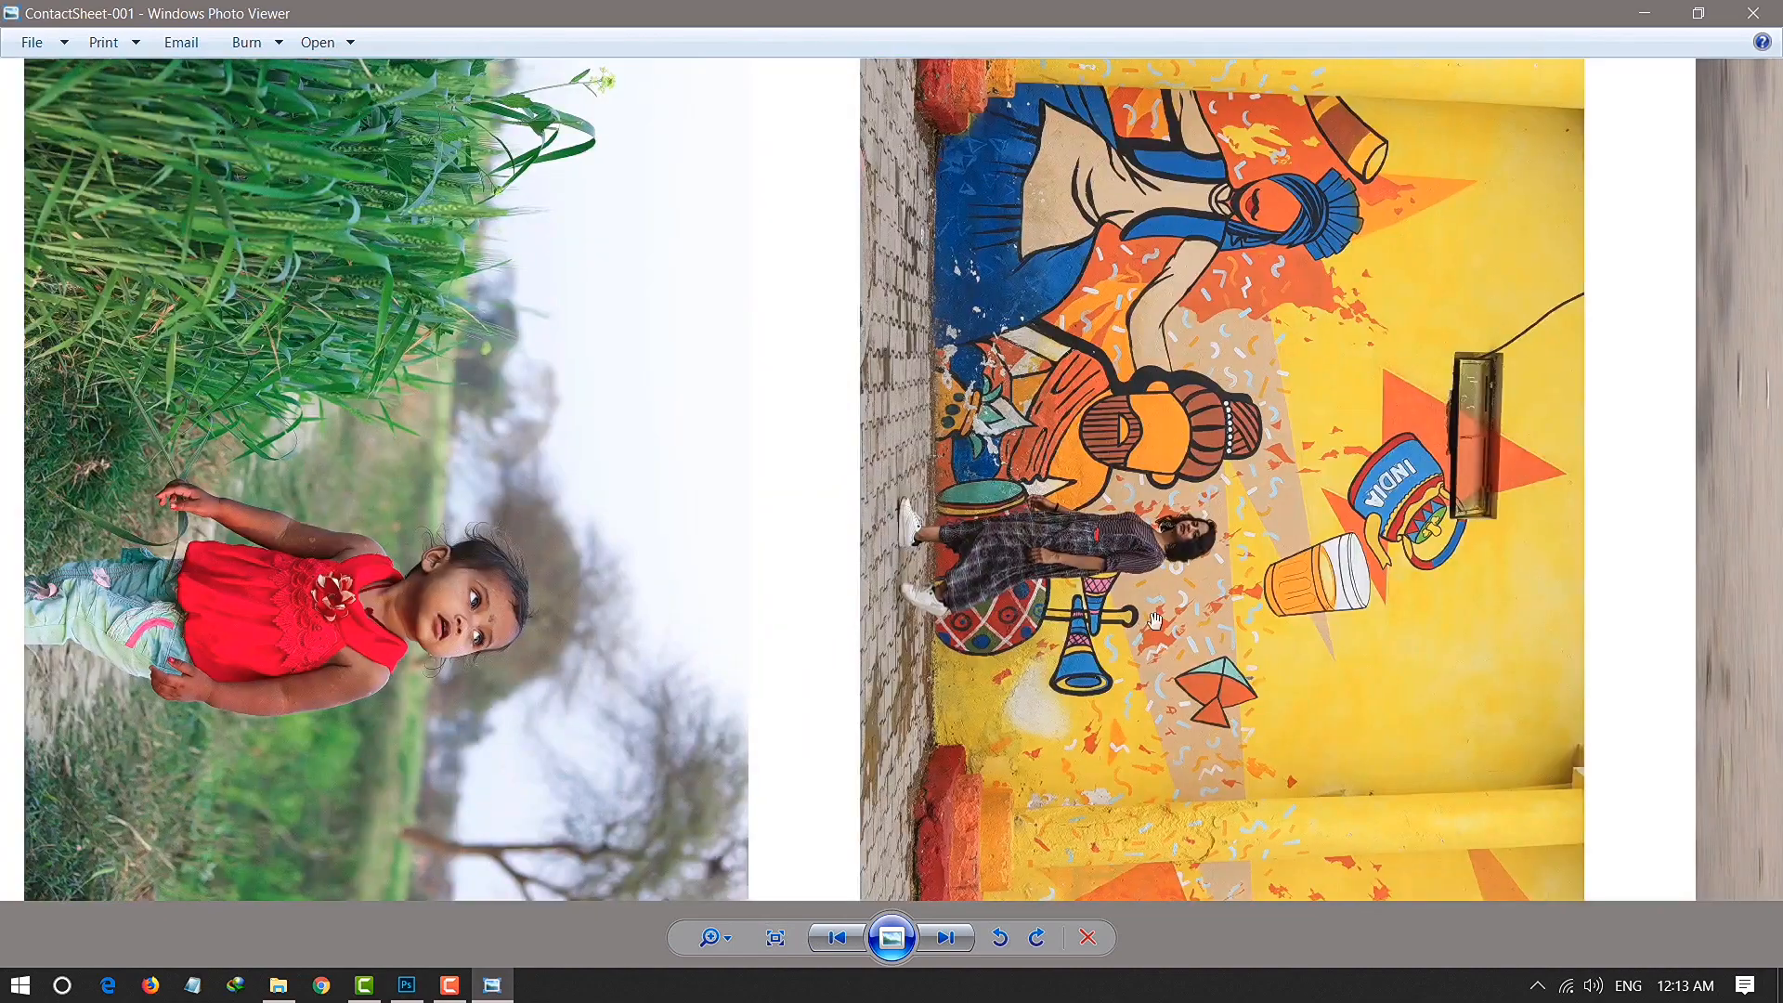
{"action": "left_click_drag", "start_coordinate": [669, 784], "coordinate": [926, 449]}
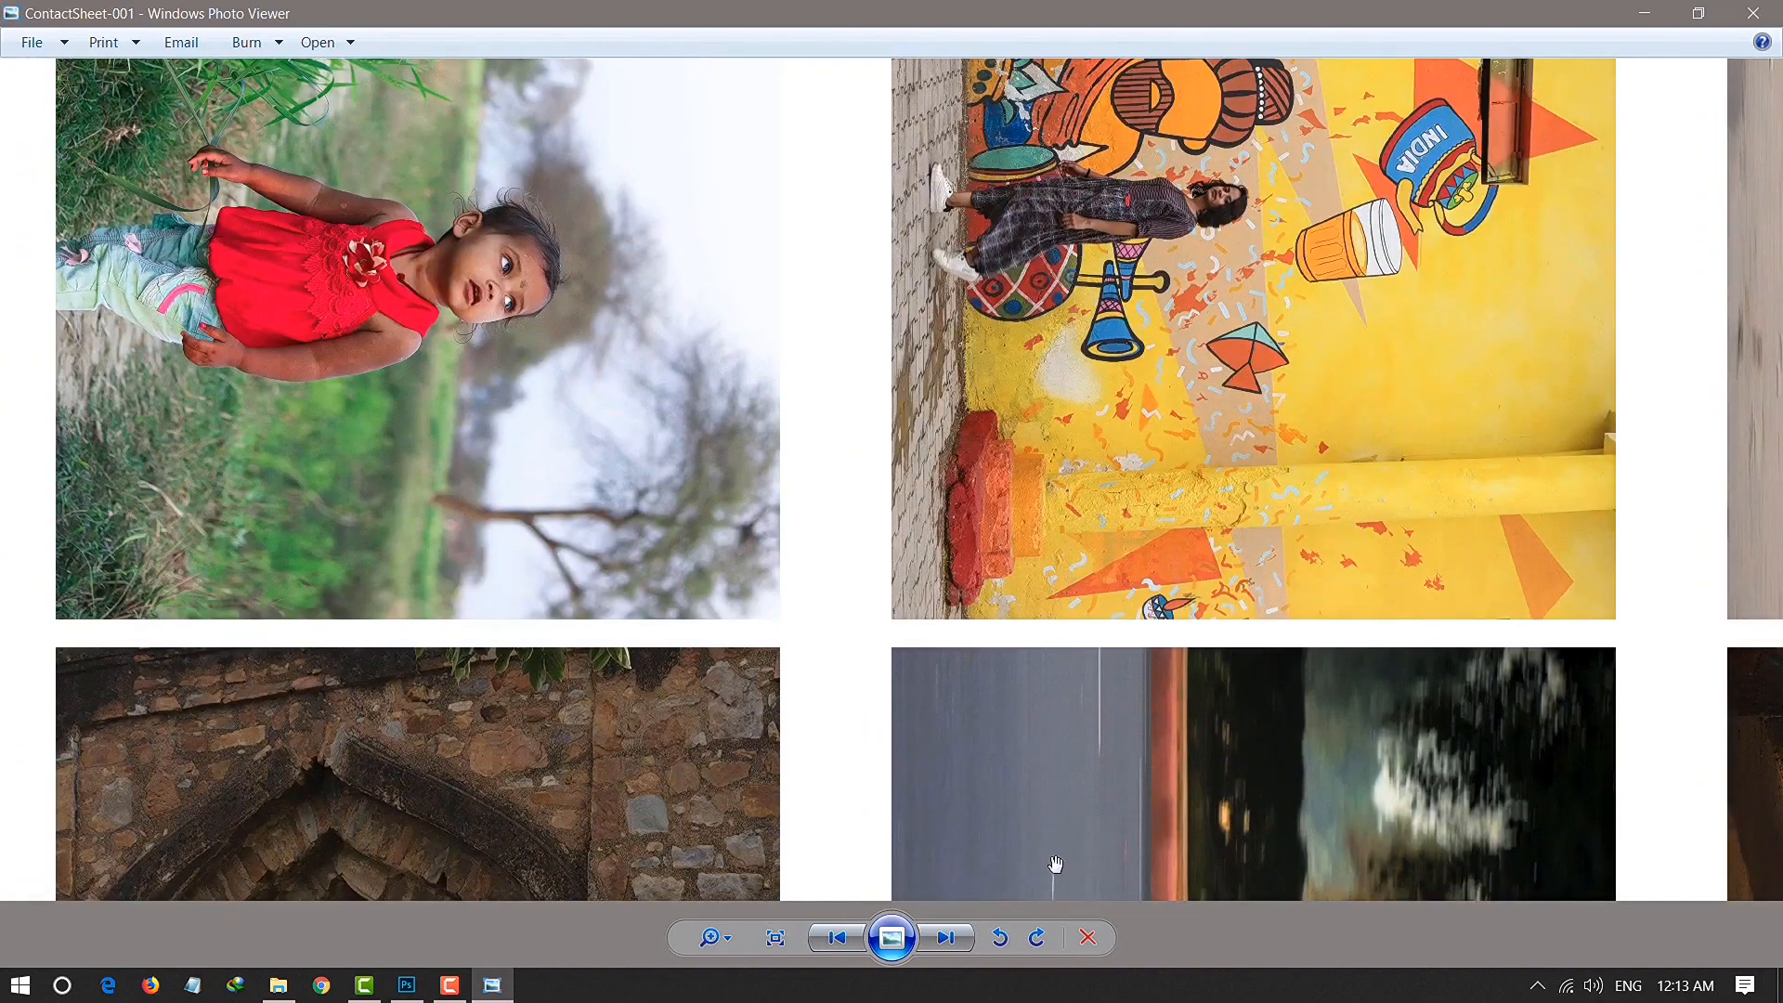
Inspect the ContactSheet-002 image up close and close the photo viewer.
{"action": "left_click", "coordinate": [948, 947]}
{"action": "scroll", "coordinate": [942, 462], "scroll_direction": "up", "scroll_amount": 5}
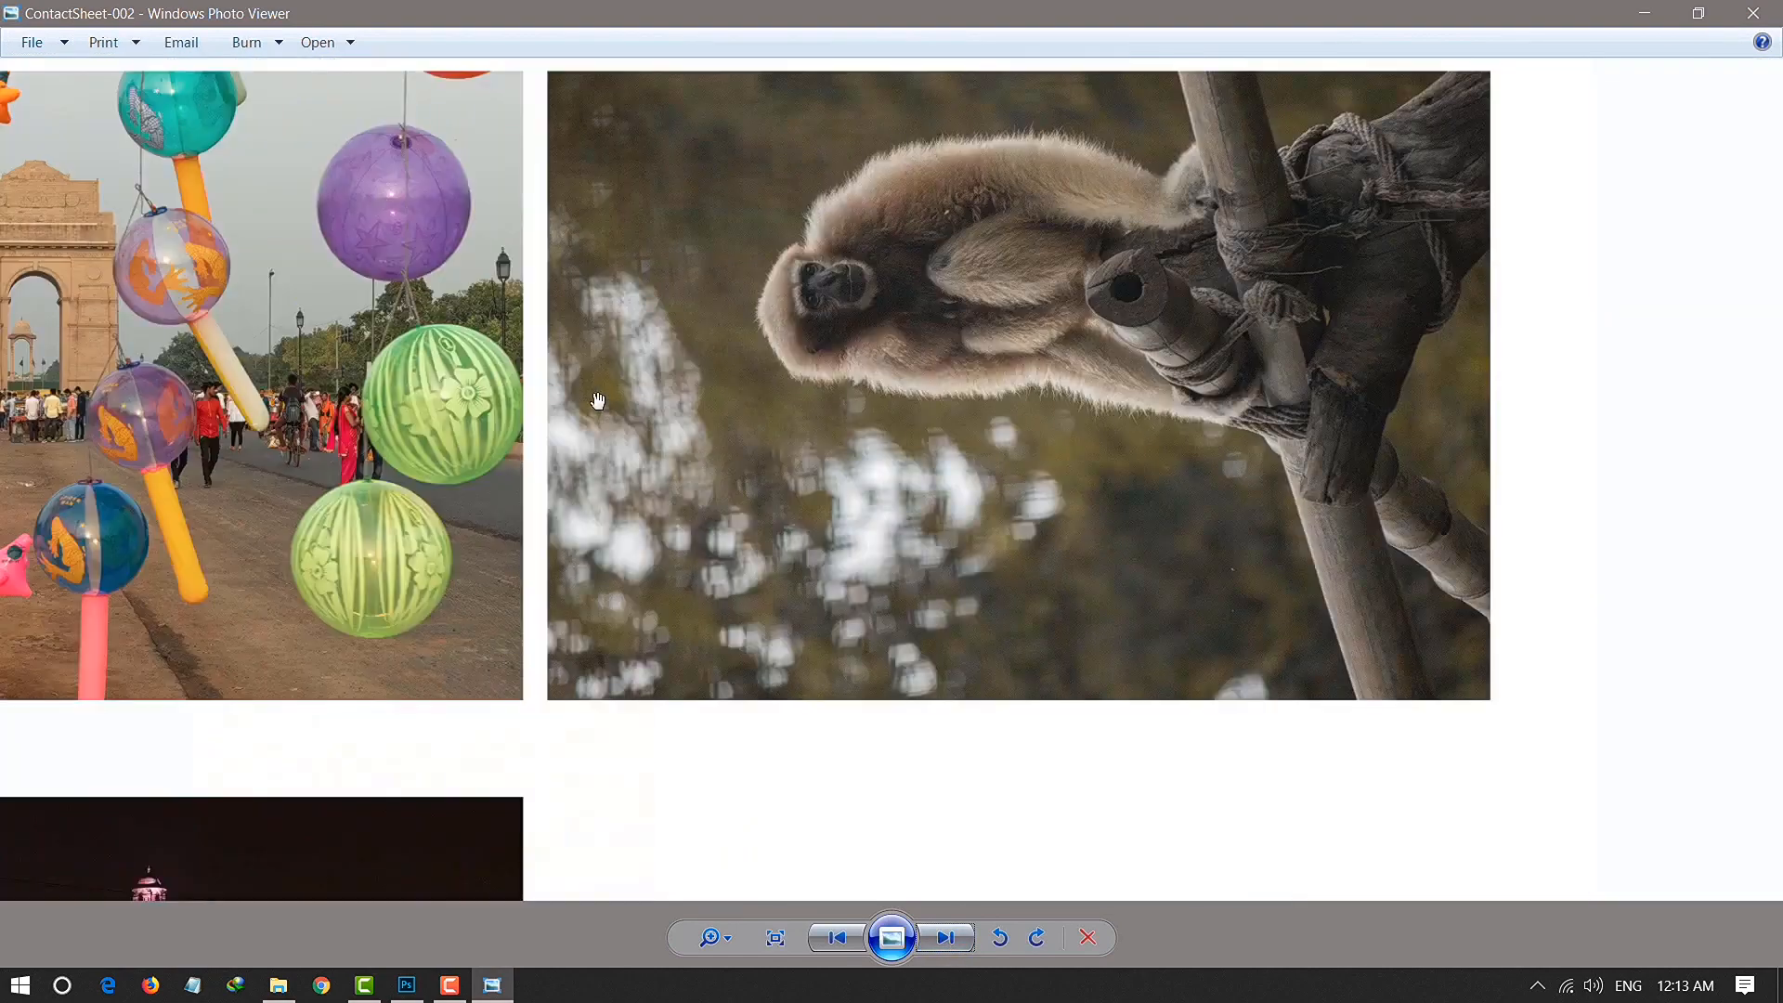
{"action": "left_click", "coordinate": [1752, 12]}
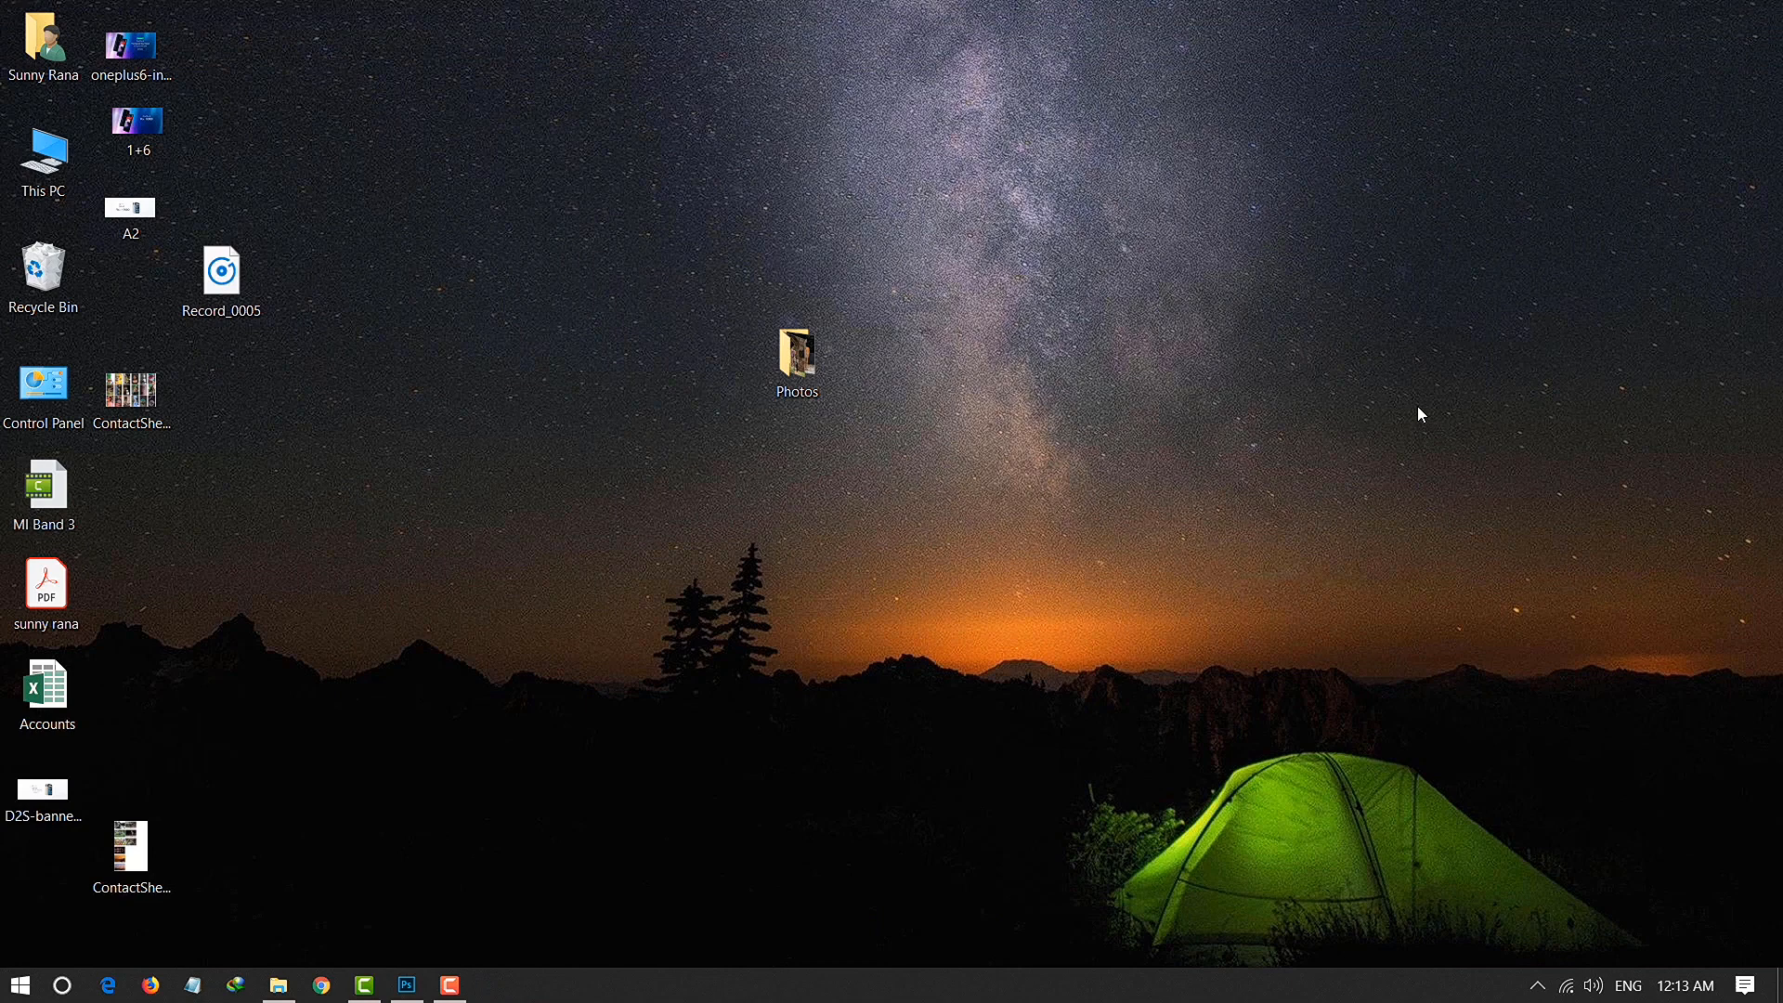